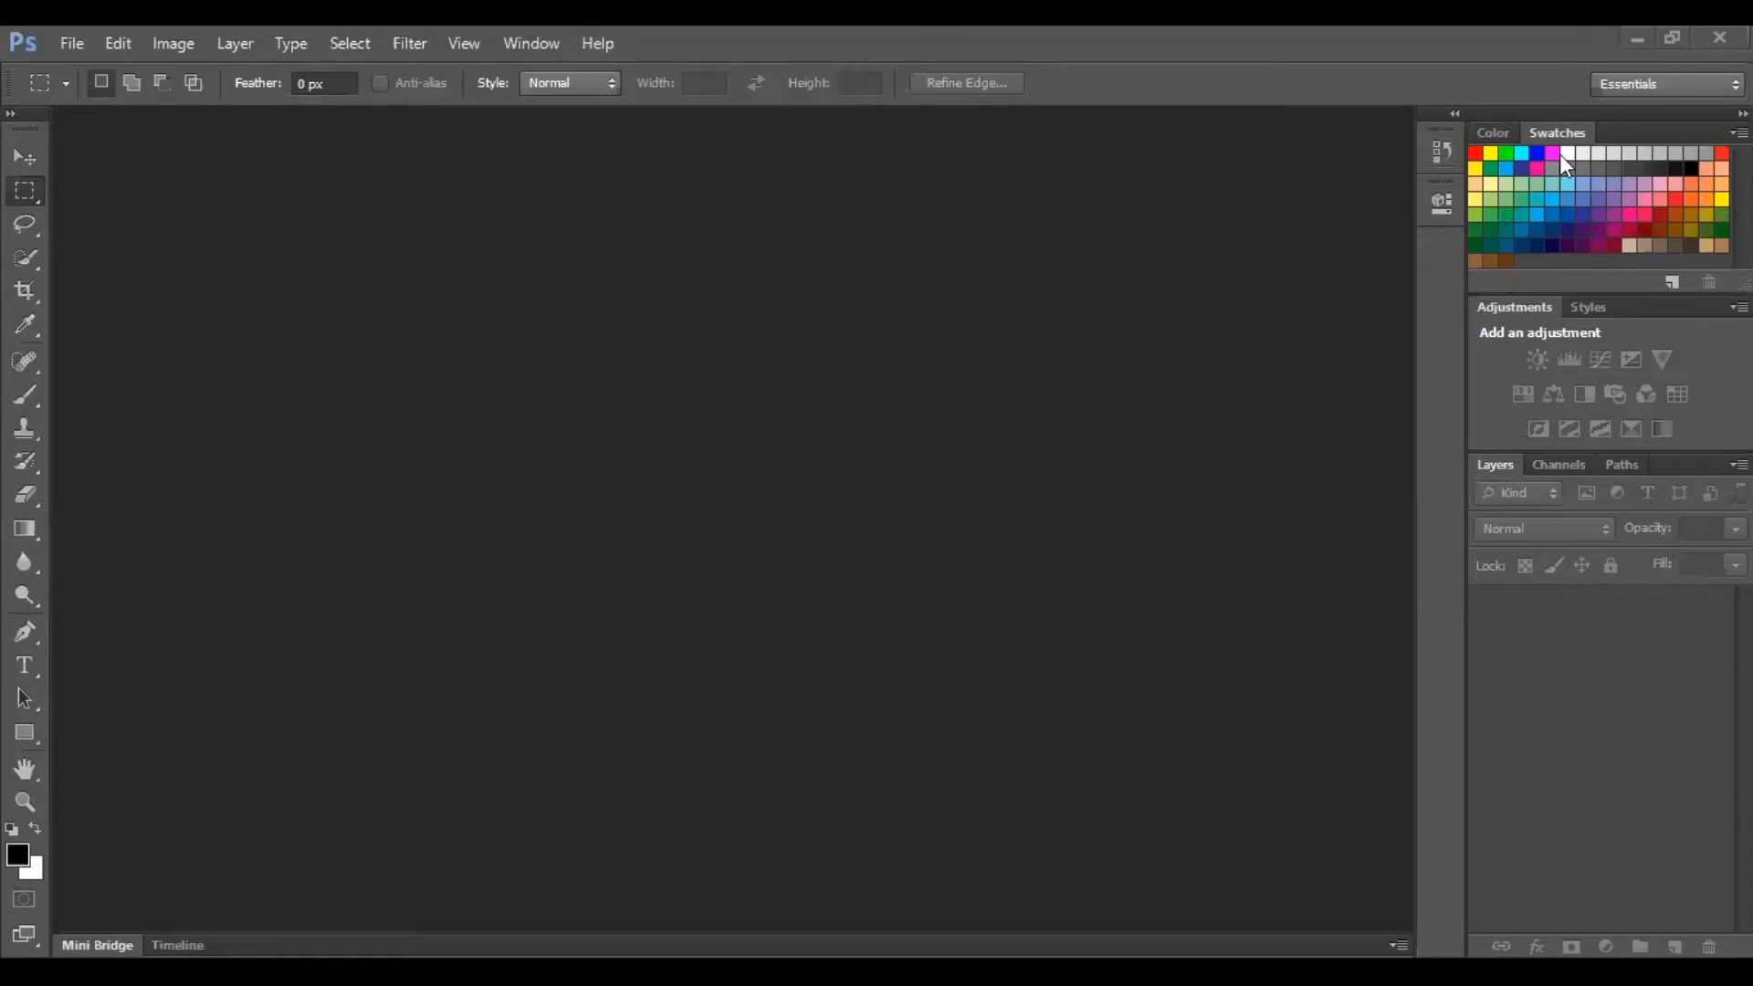
Step: Look through the color, swatches, history, properties, layers, channels and paths views of the workspace
{"action": "left_click", "coordinate": [1498, 130]}
{"action": "left_click", "coordinate": [1543, 132]}
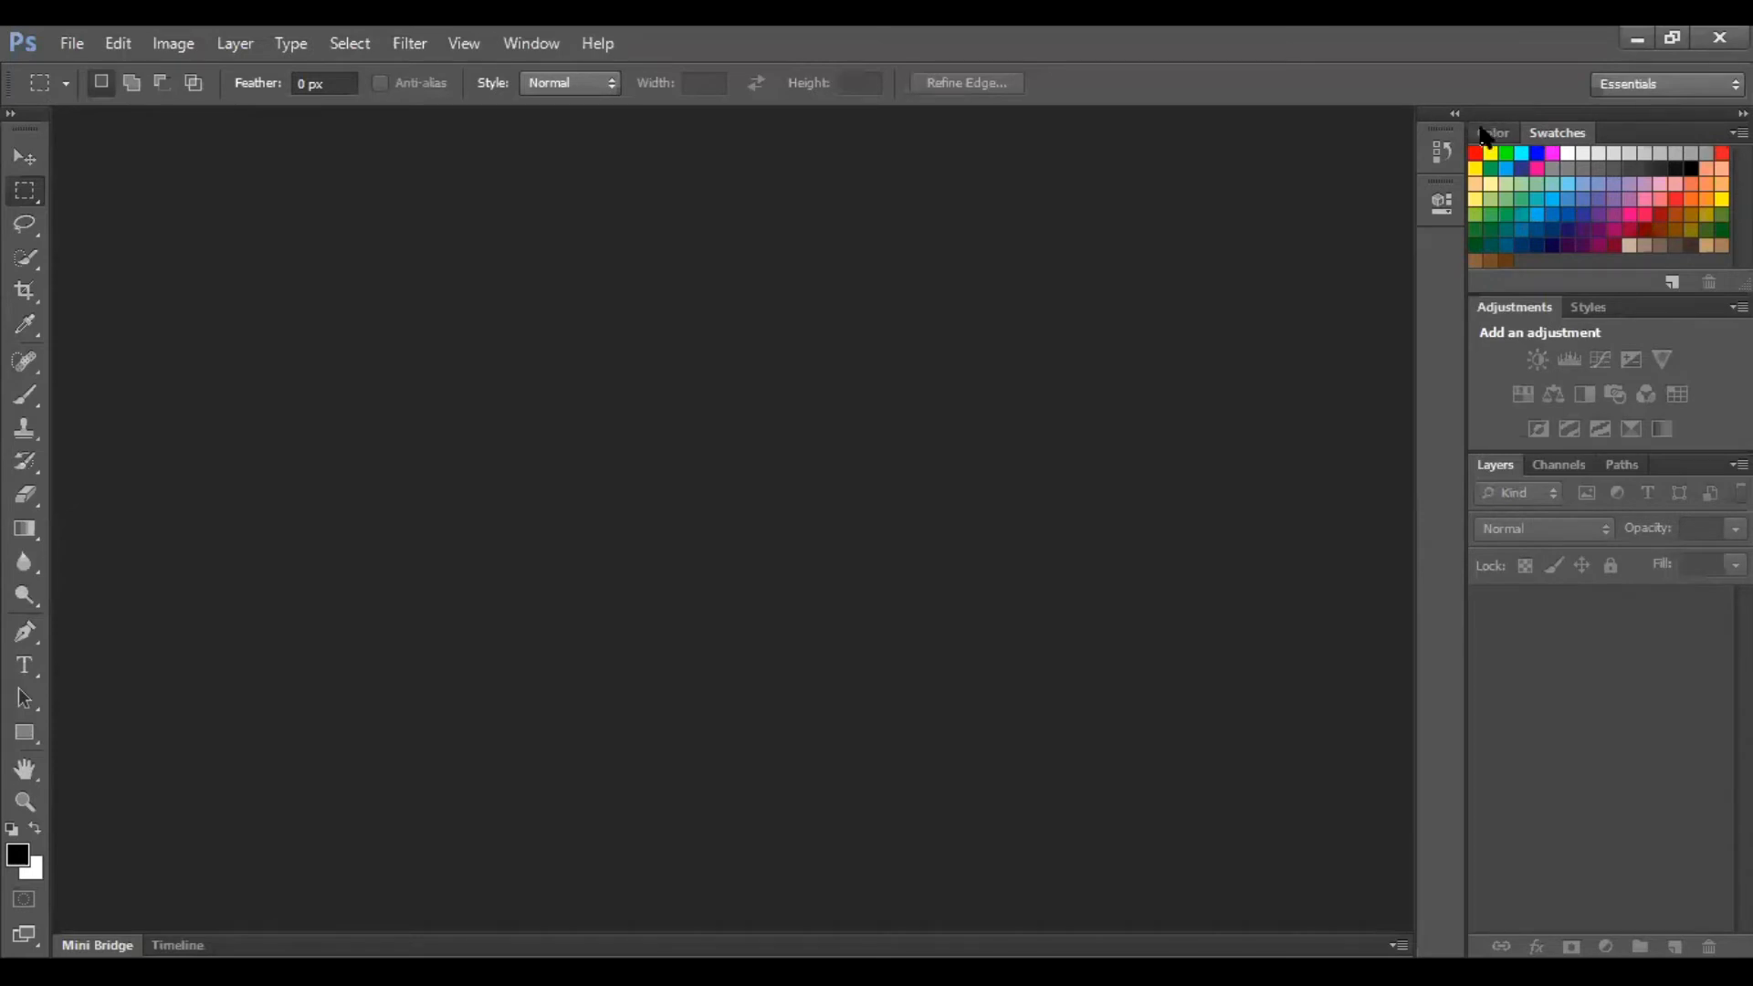
{"action": "left_click", "coordinate": [1442, 159]}
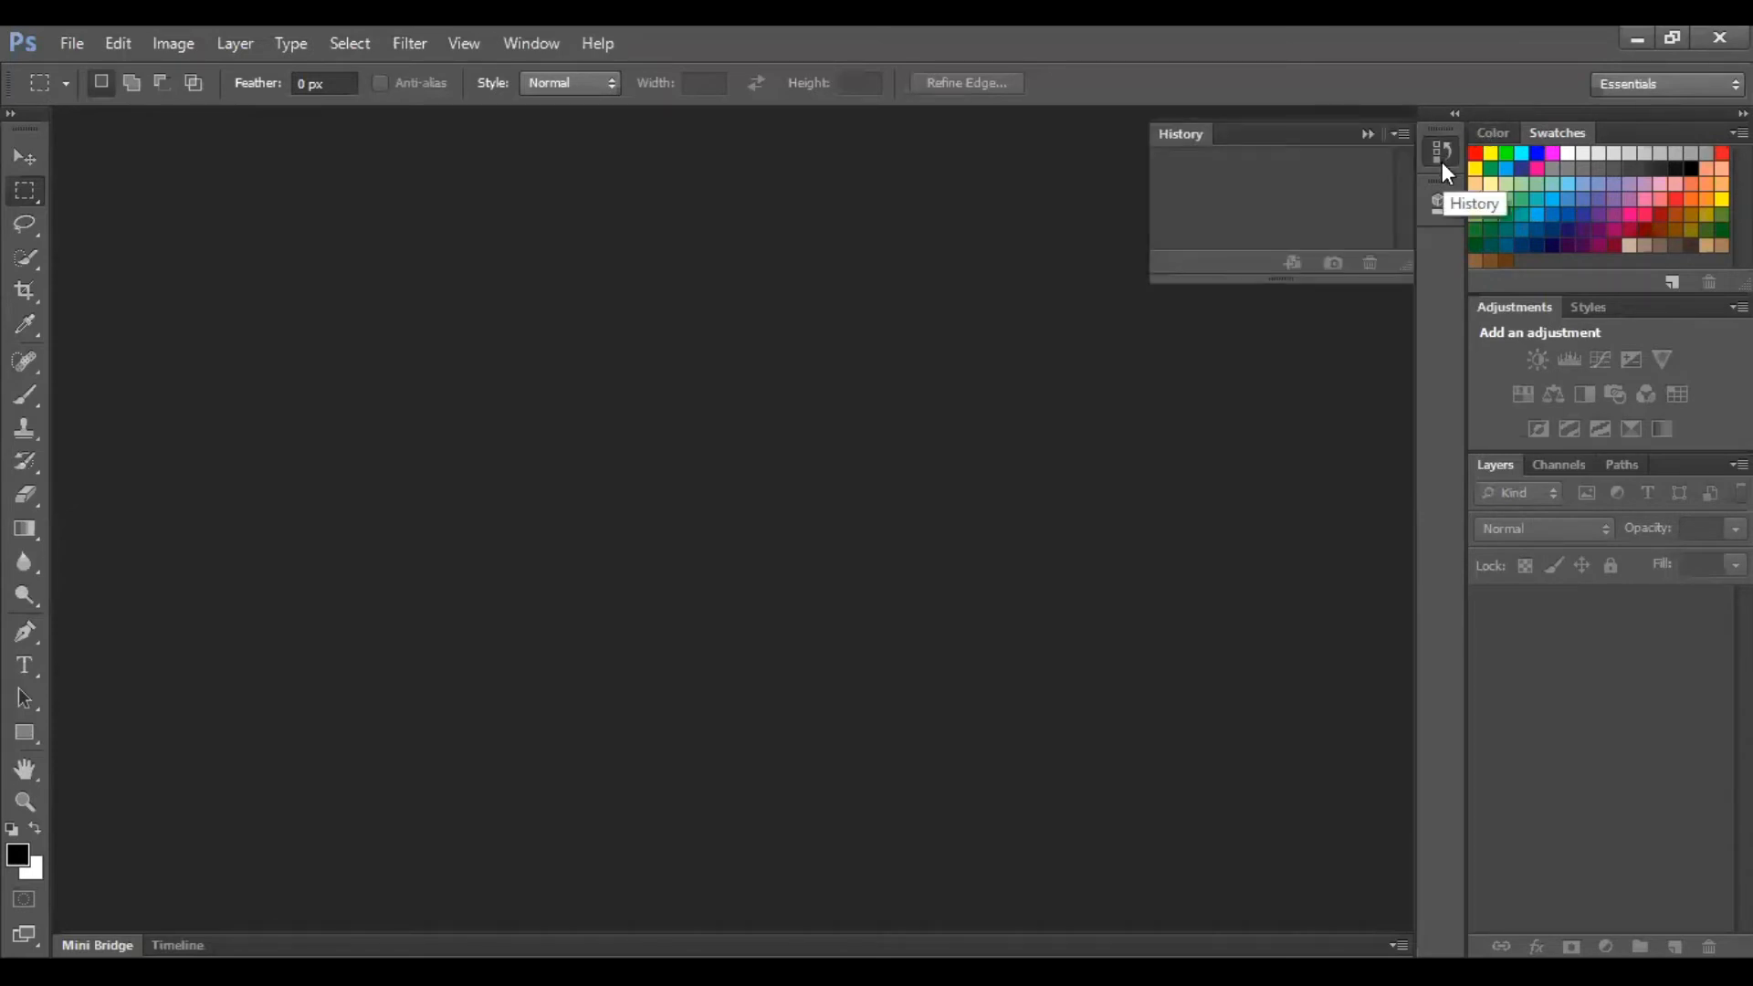
{"action": "left_click", "coordinate": [1439, 217]}
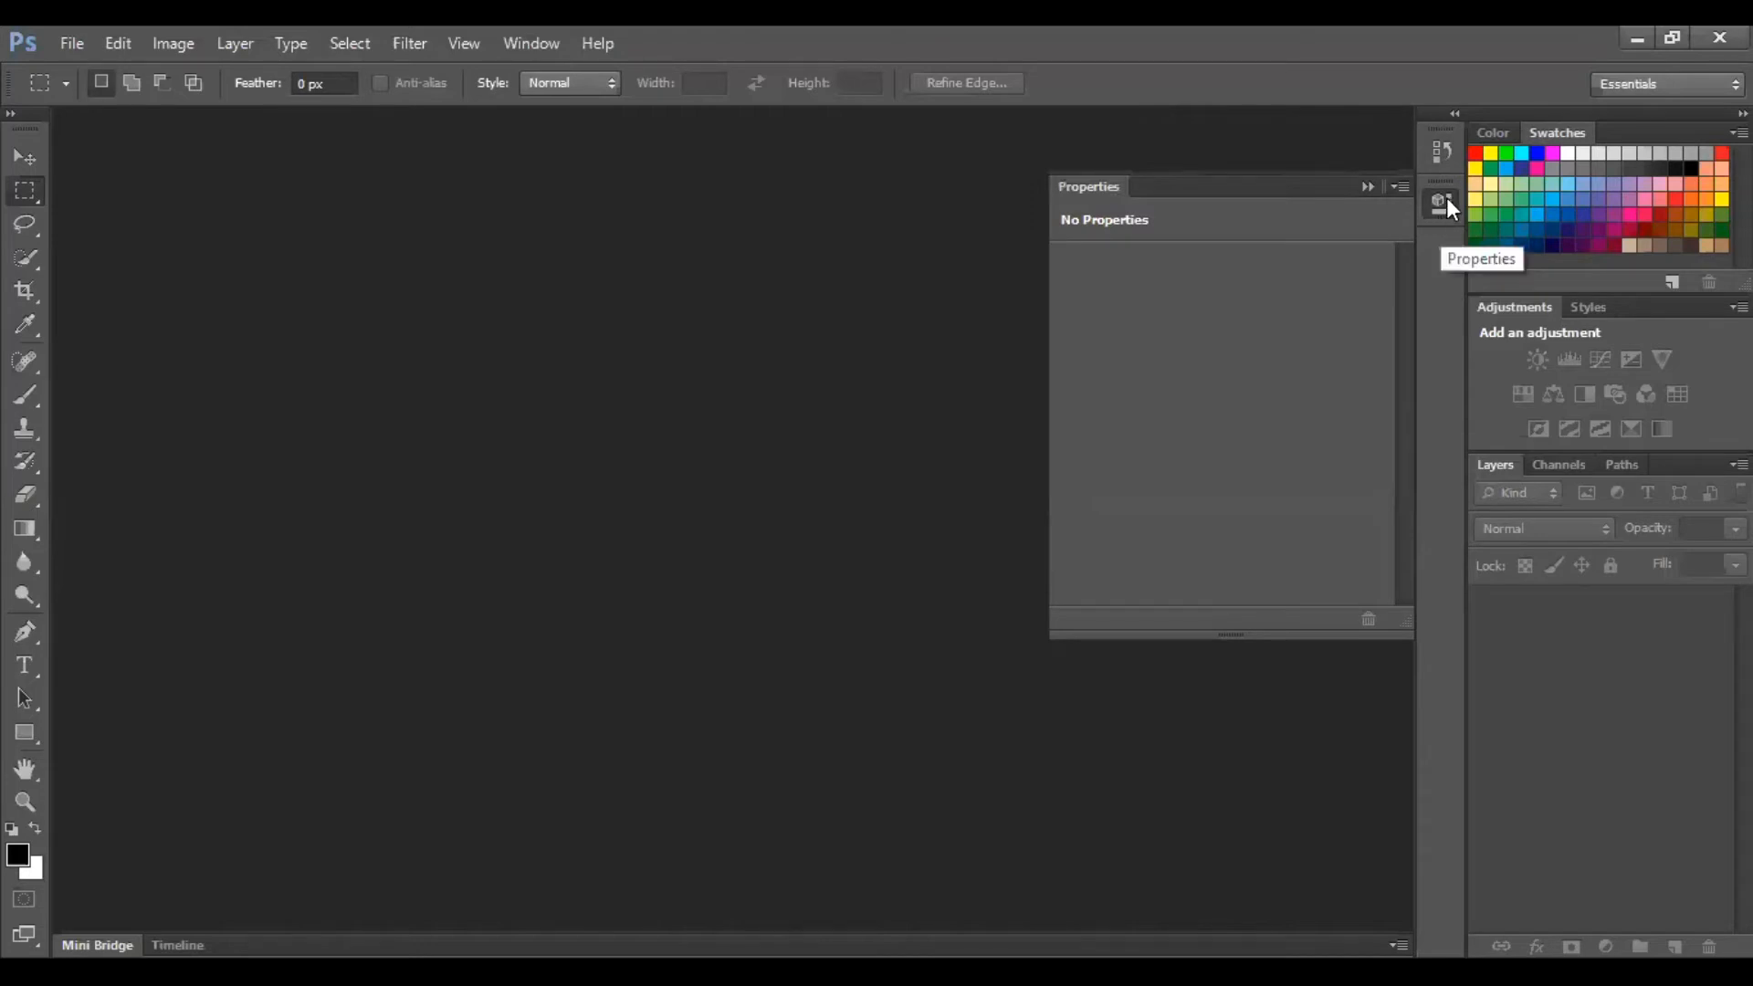
{"action": "left_click", "coordinate": [1442, 146]}
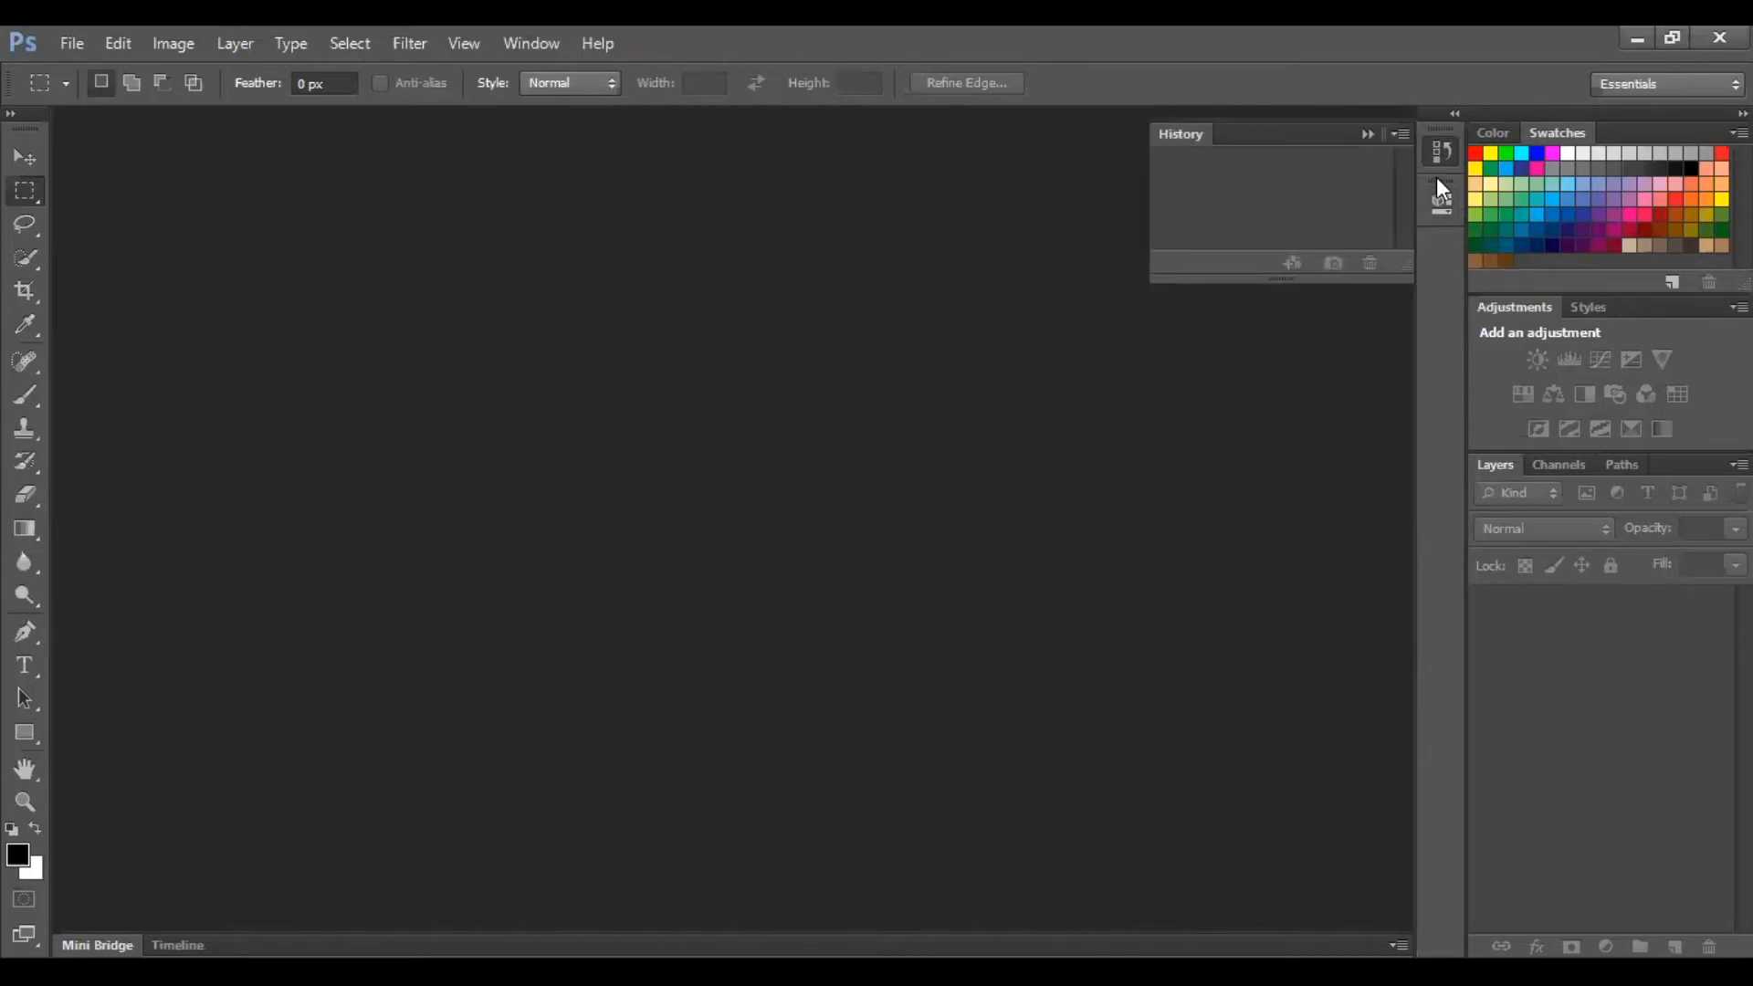
{"action": "left_click", "coordinate": [1435, 212]}
{"action": "left_click", "coordinate": [1434, 150]}
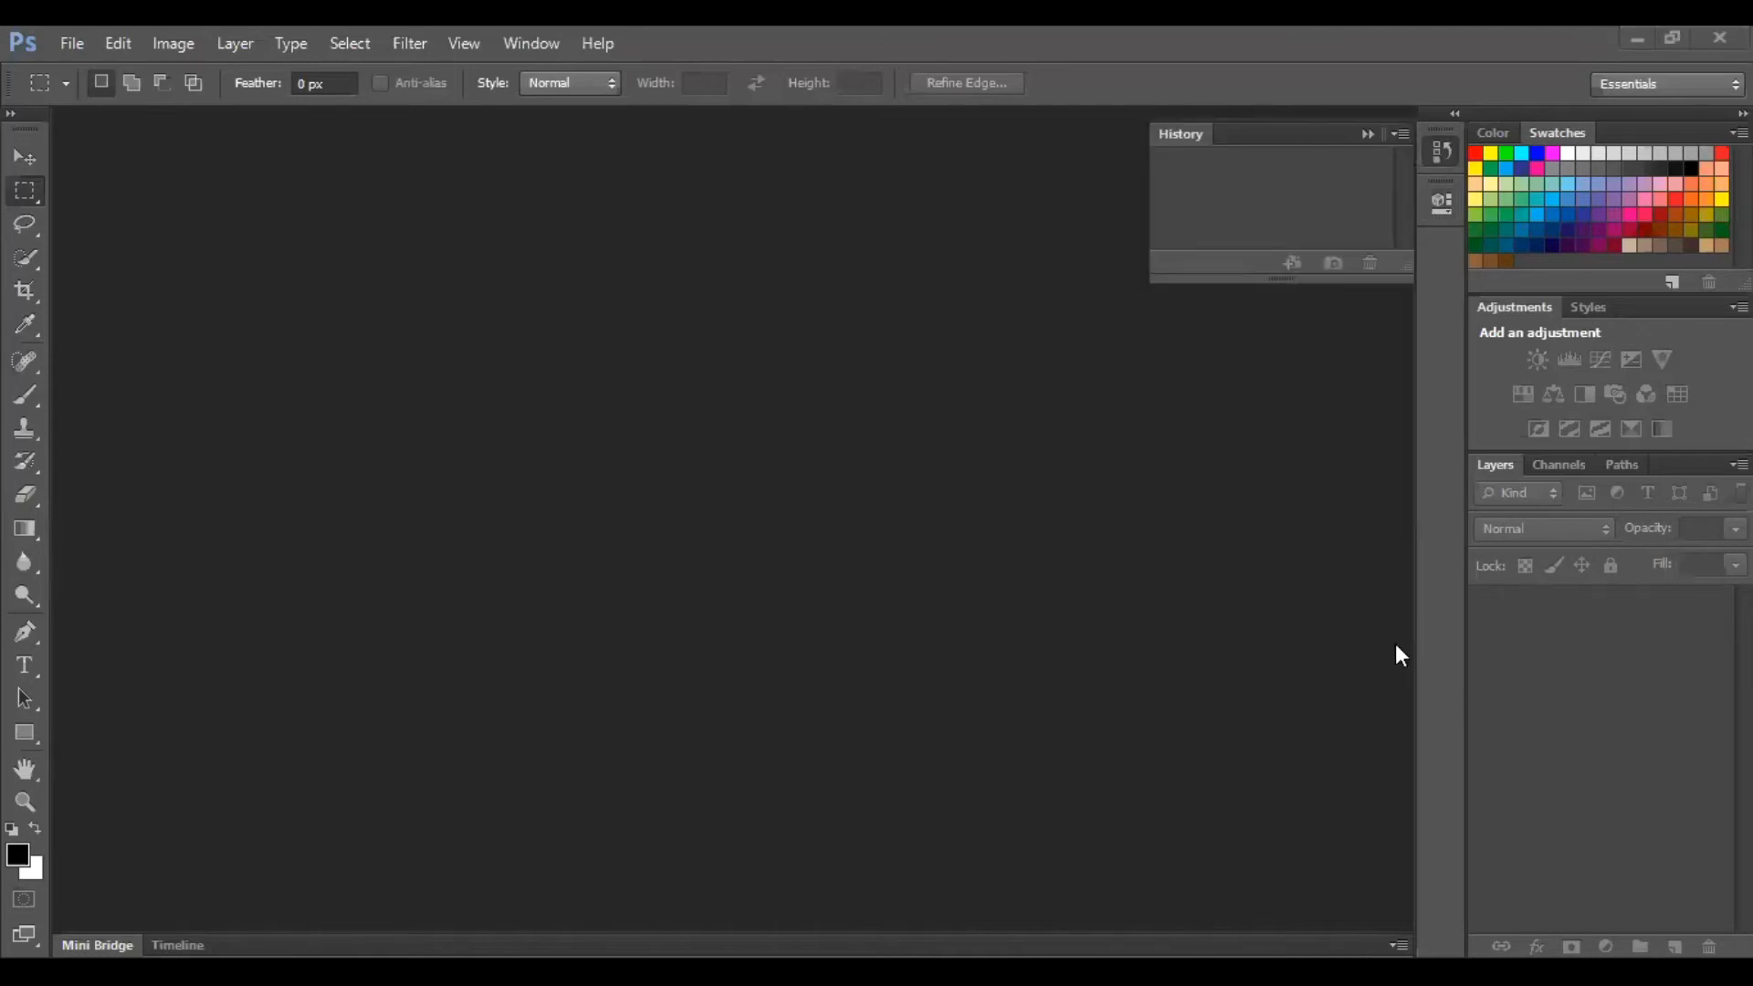
{"action": "left_click", "coordinate": [1499, 462]}
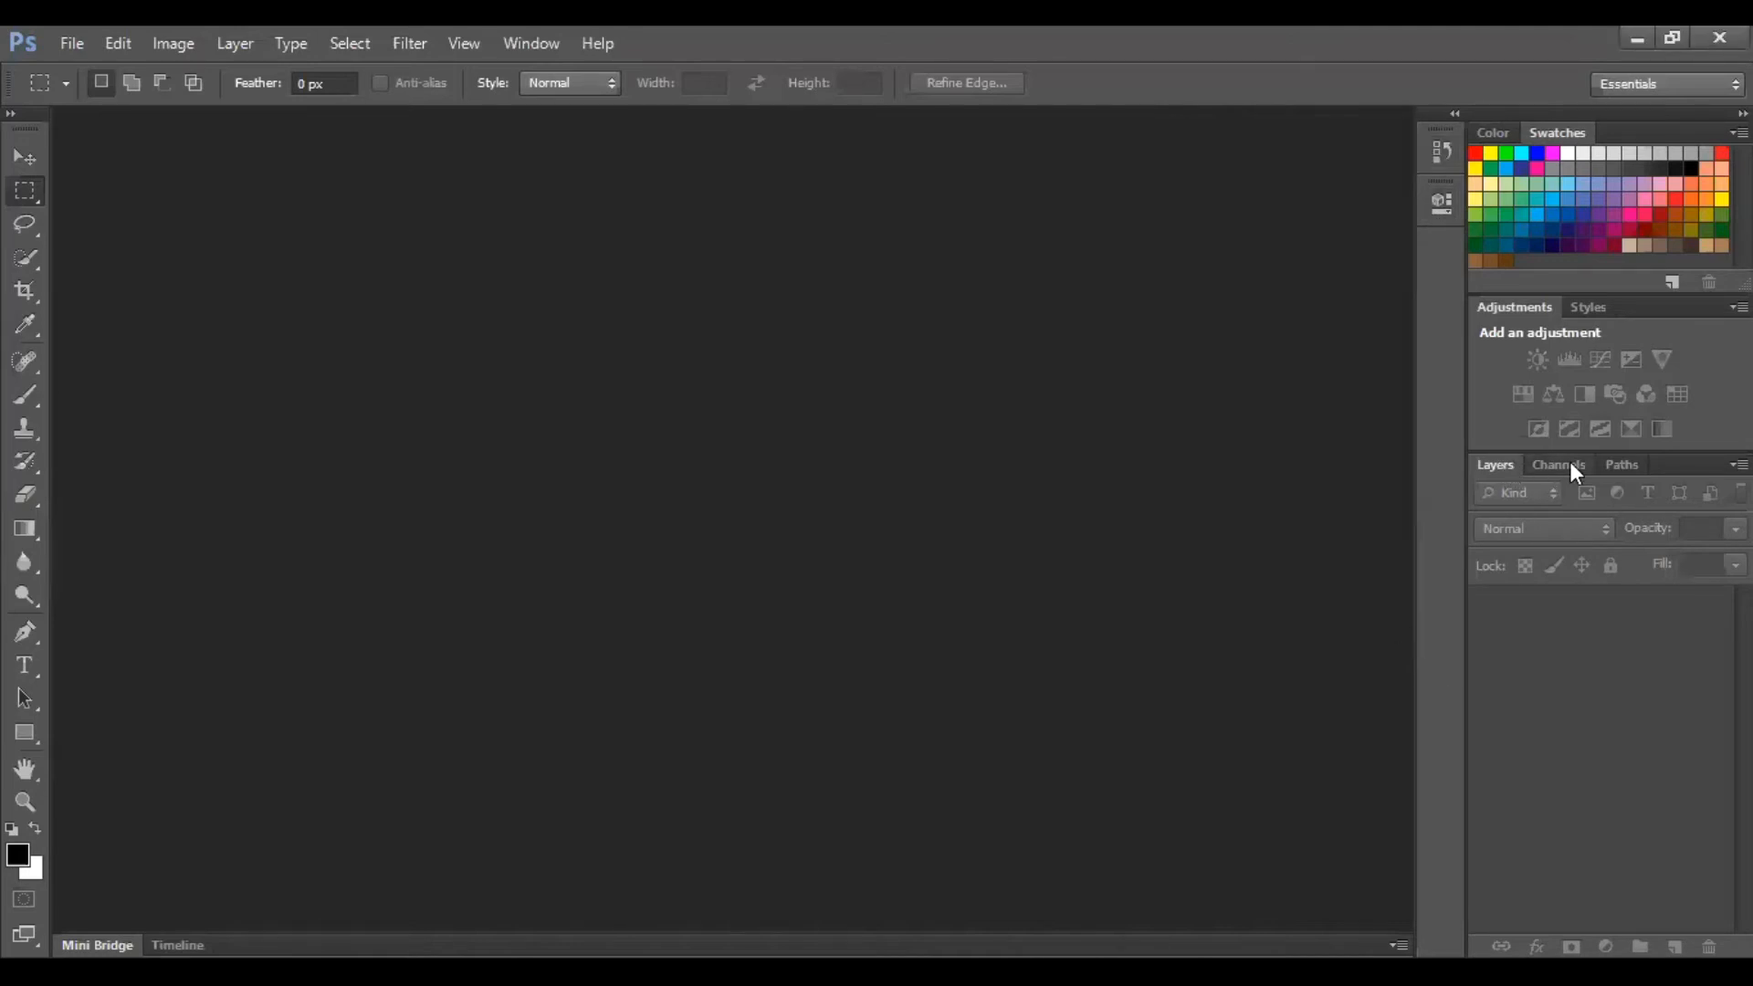
{"action": "left_click", "coordinate": [1575, 464]}
{"action": "left_click", "coordinate": [1628, 467]}
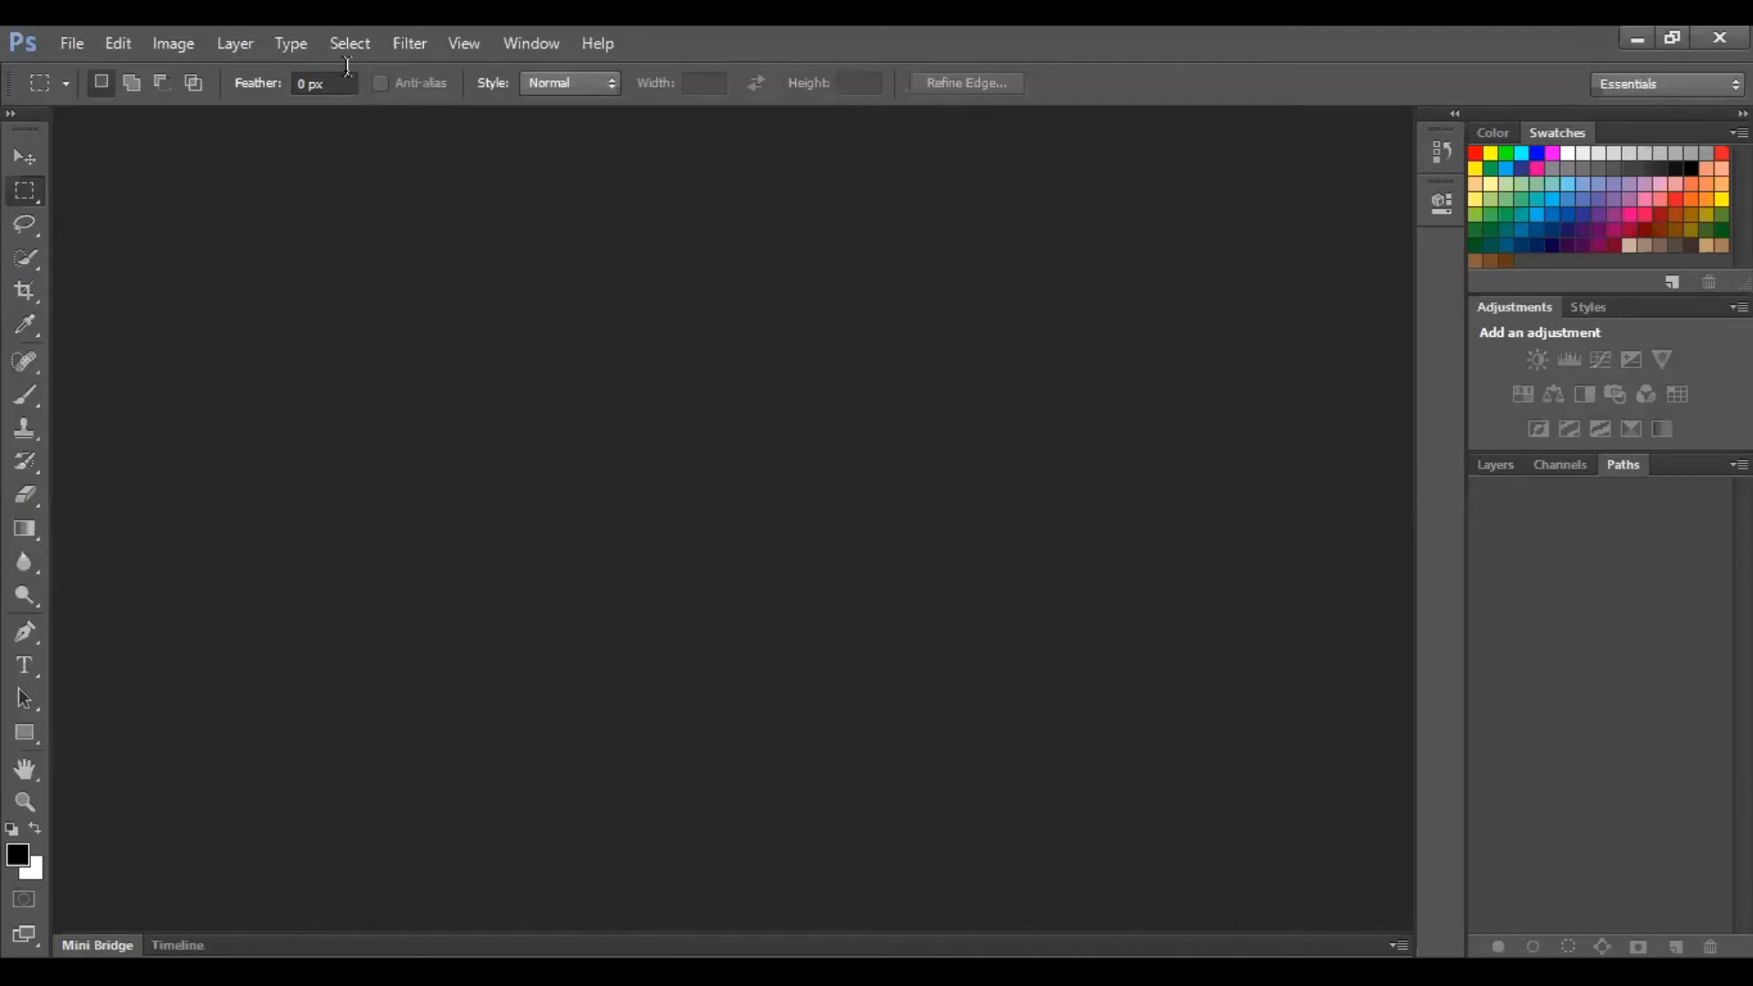
Step: Start setting up a new blank document
{"action": "left_click", "coordinate": [68, 42]}
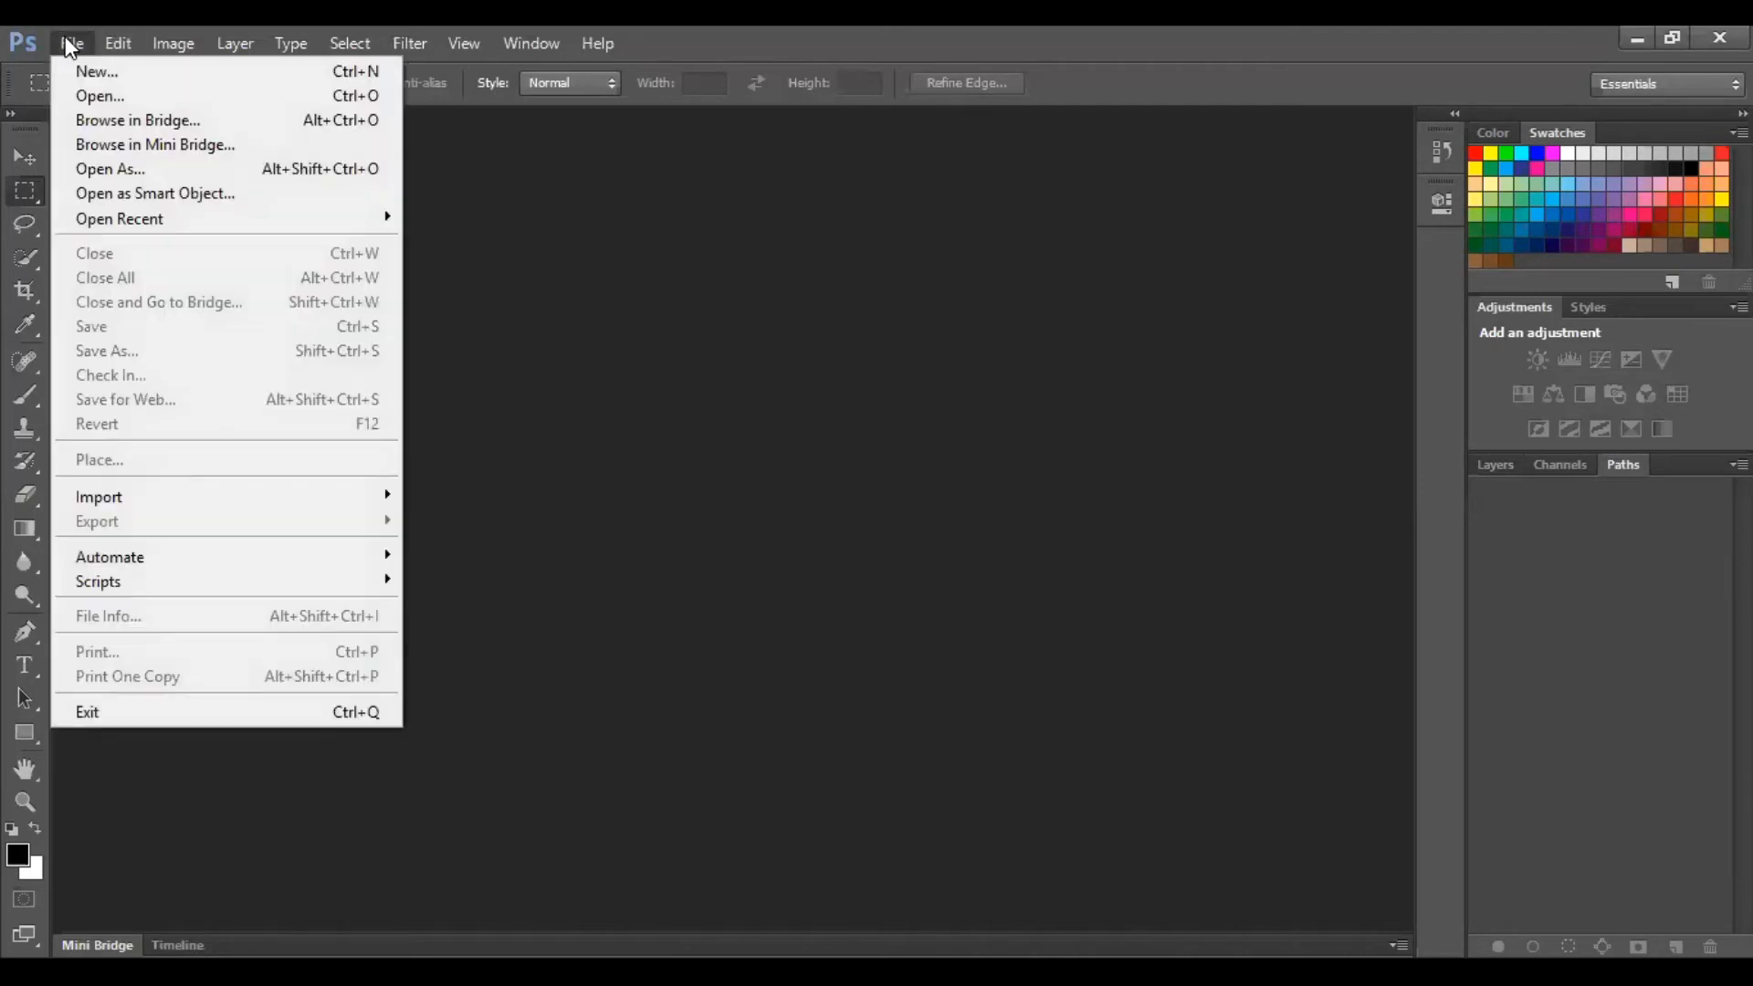
{"action": "left_click", "coordinate": [669, 405]}
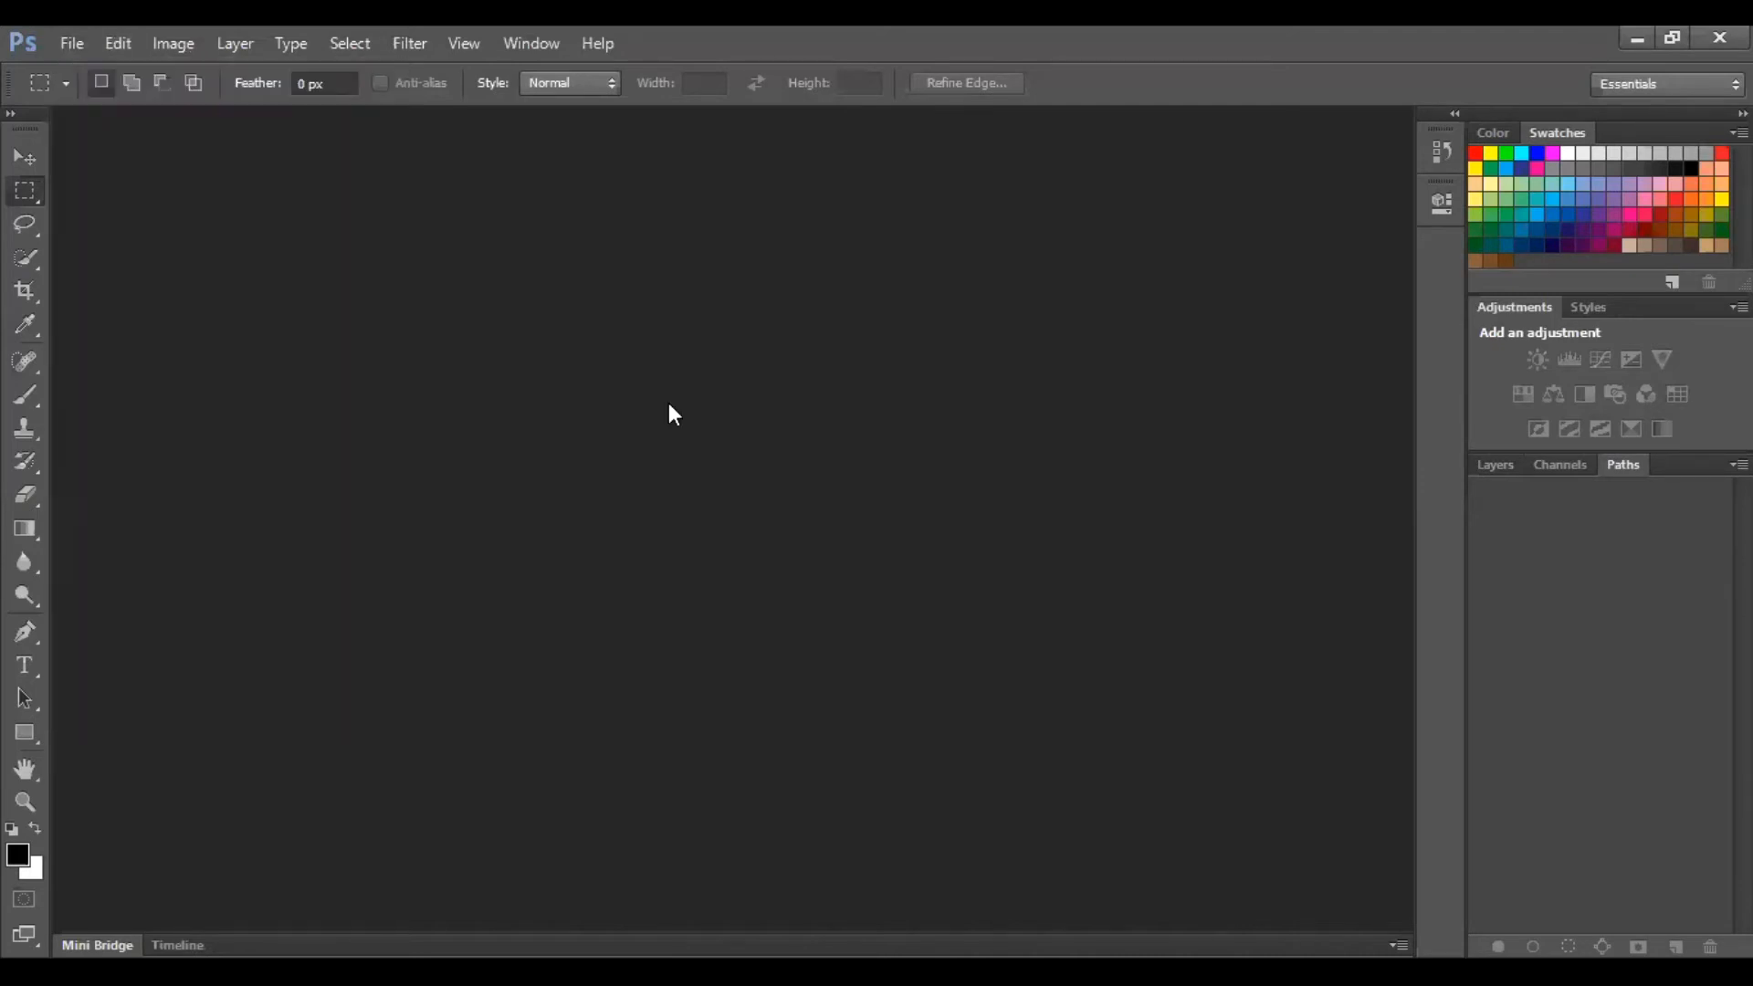
{"action": "left_click", "coordinate": [76, 47]}
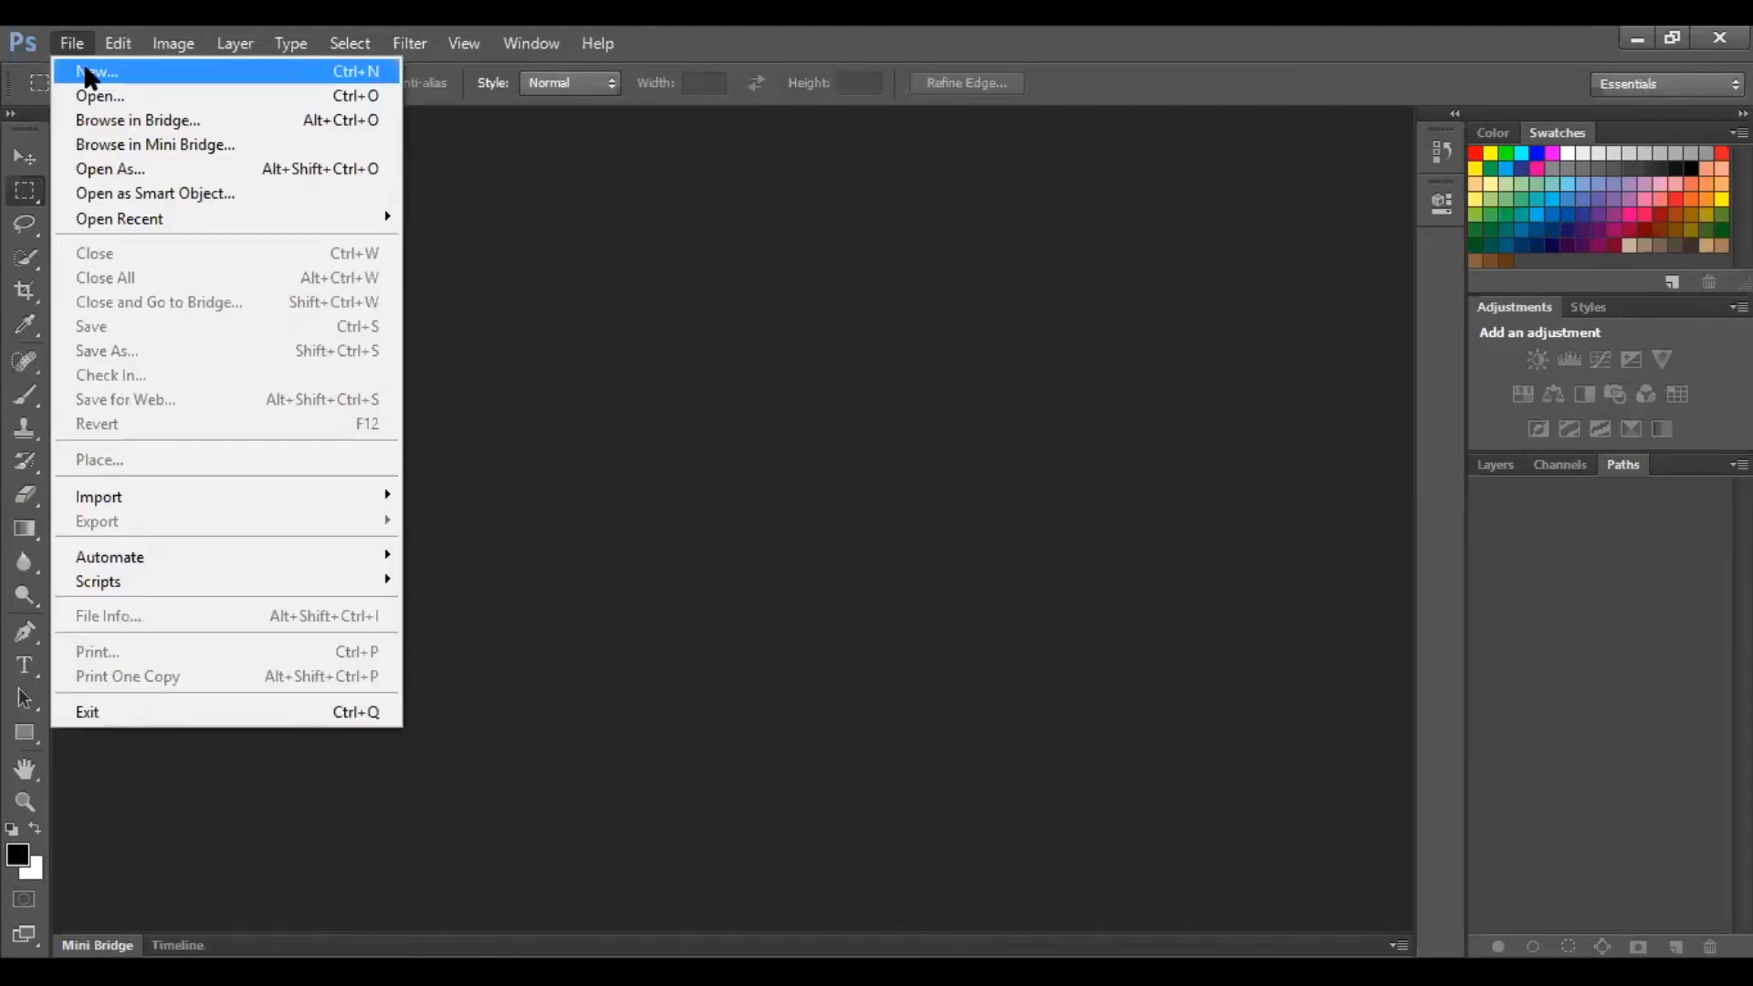
{"action": "left_click", "coordinate": [89, 73]}
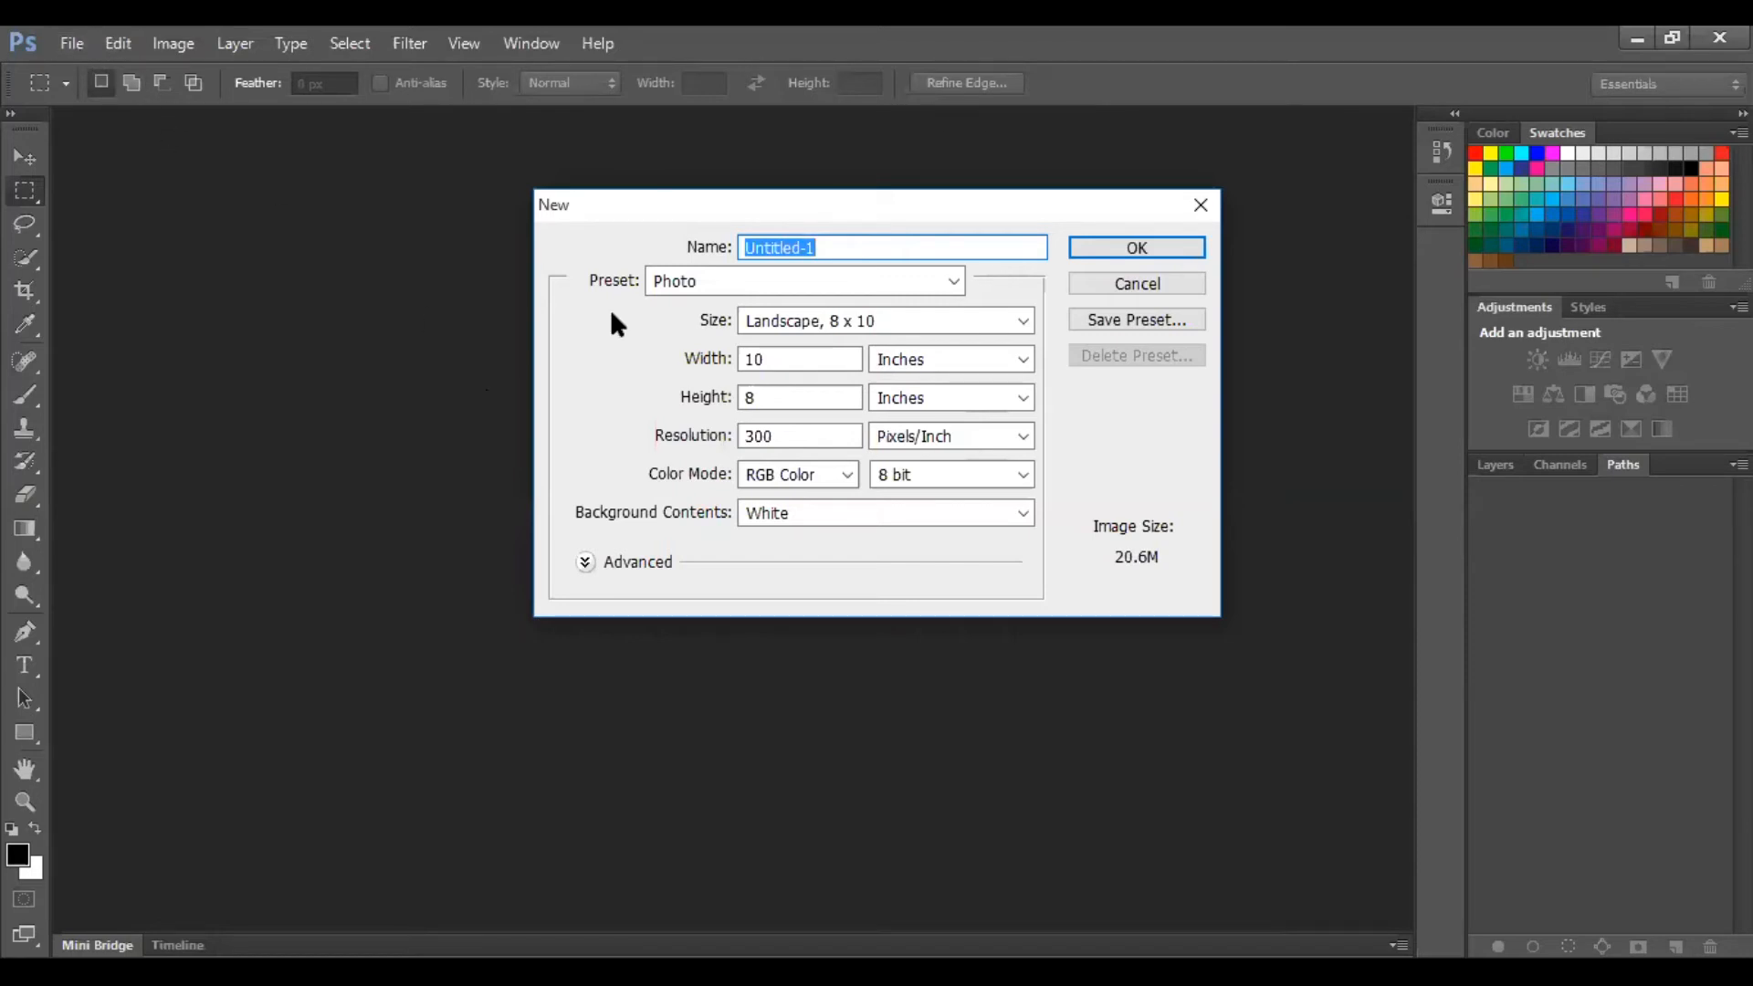
Step: Set the new document's preset to Photo and its size to Portrait, 4 x 6
{"action": "left_click", "coordinate": [954, 283]}
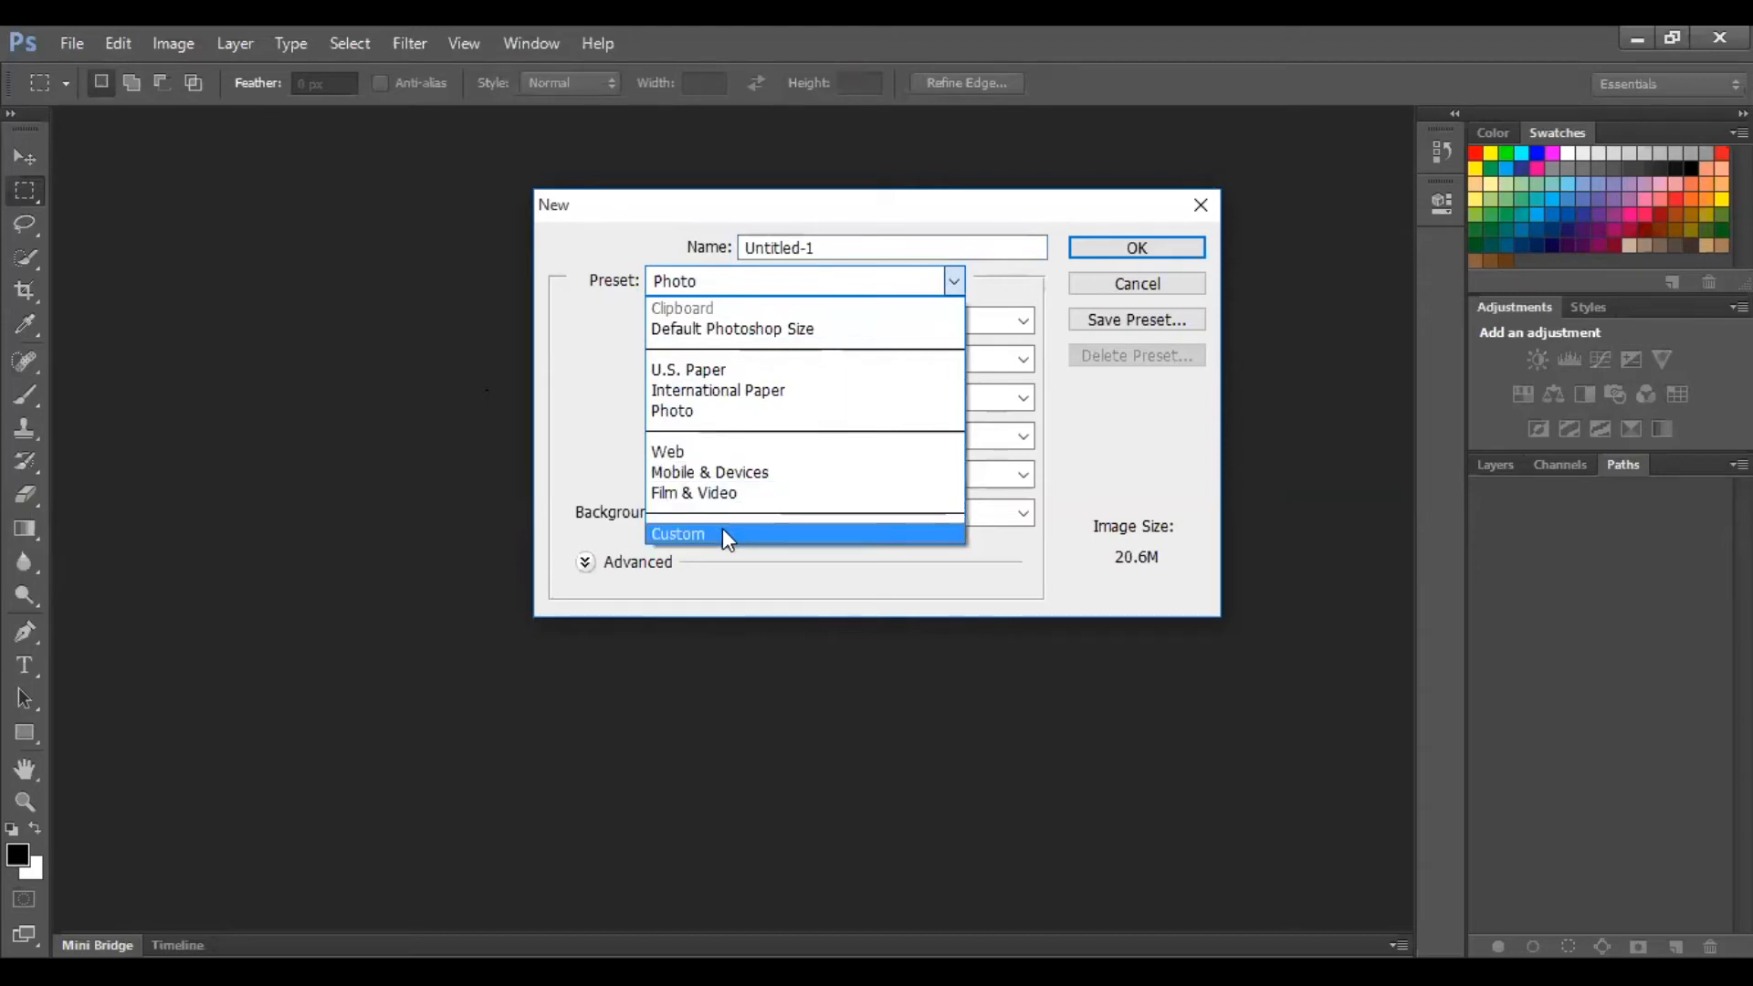
{"action": "left_click", "coordinate": [660, 413]}
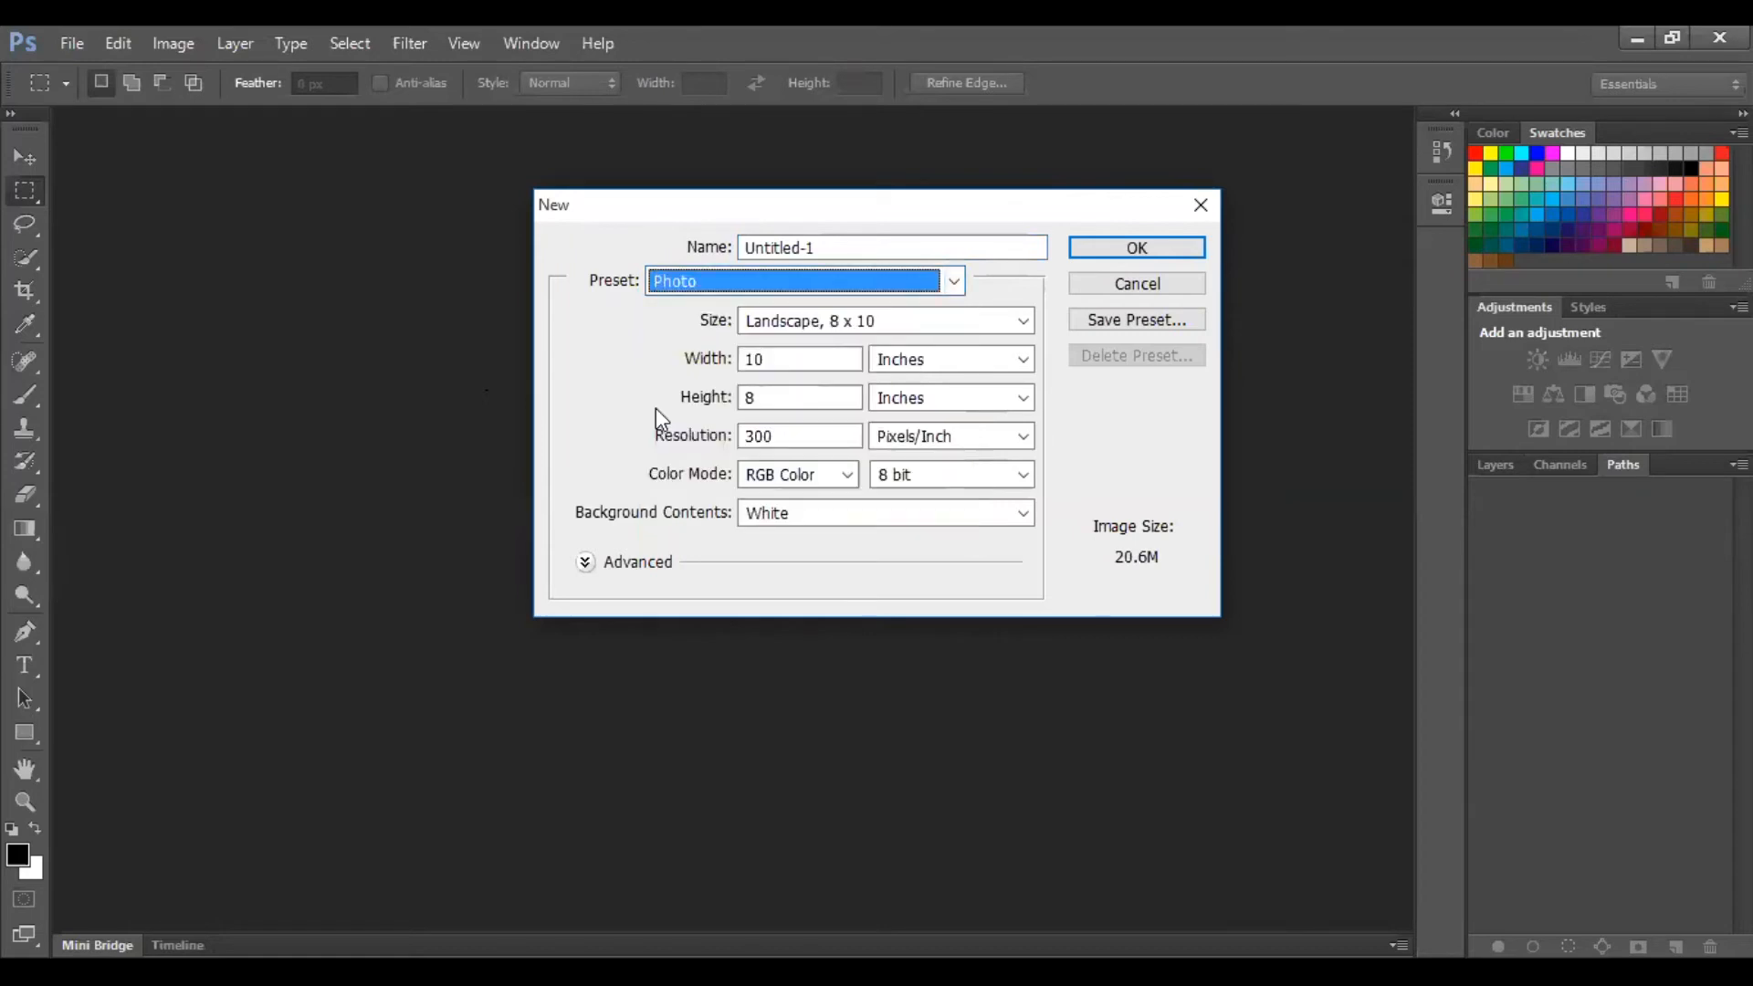
{"action": "left_click", "coordinate": [1025, 321]}
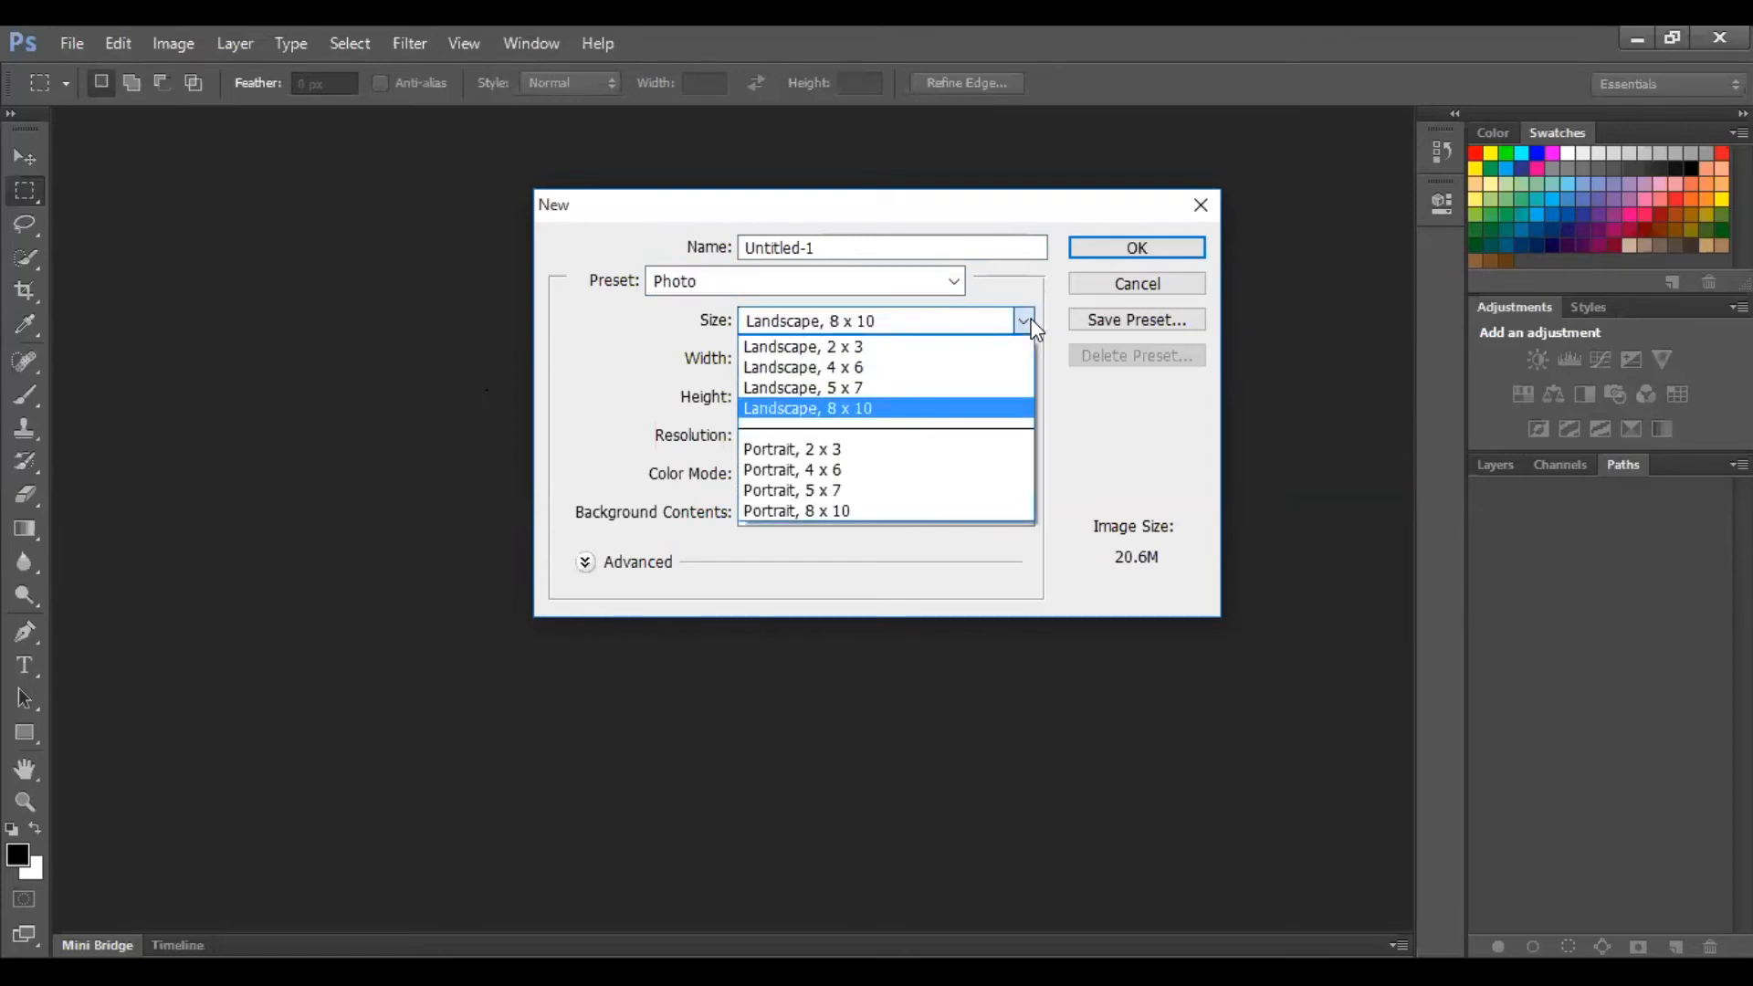
{"action": "left_click", "coordinate": [817, 470]}
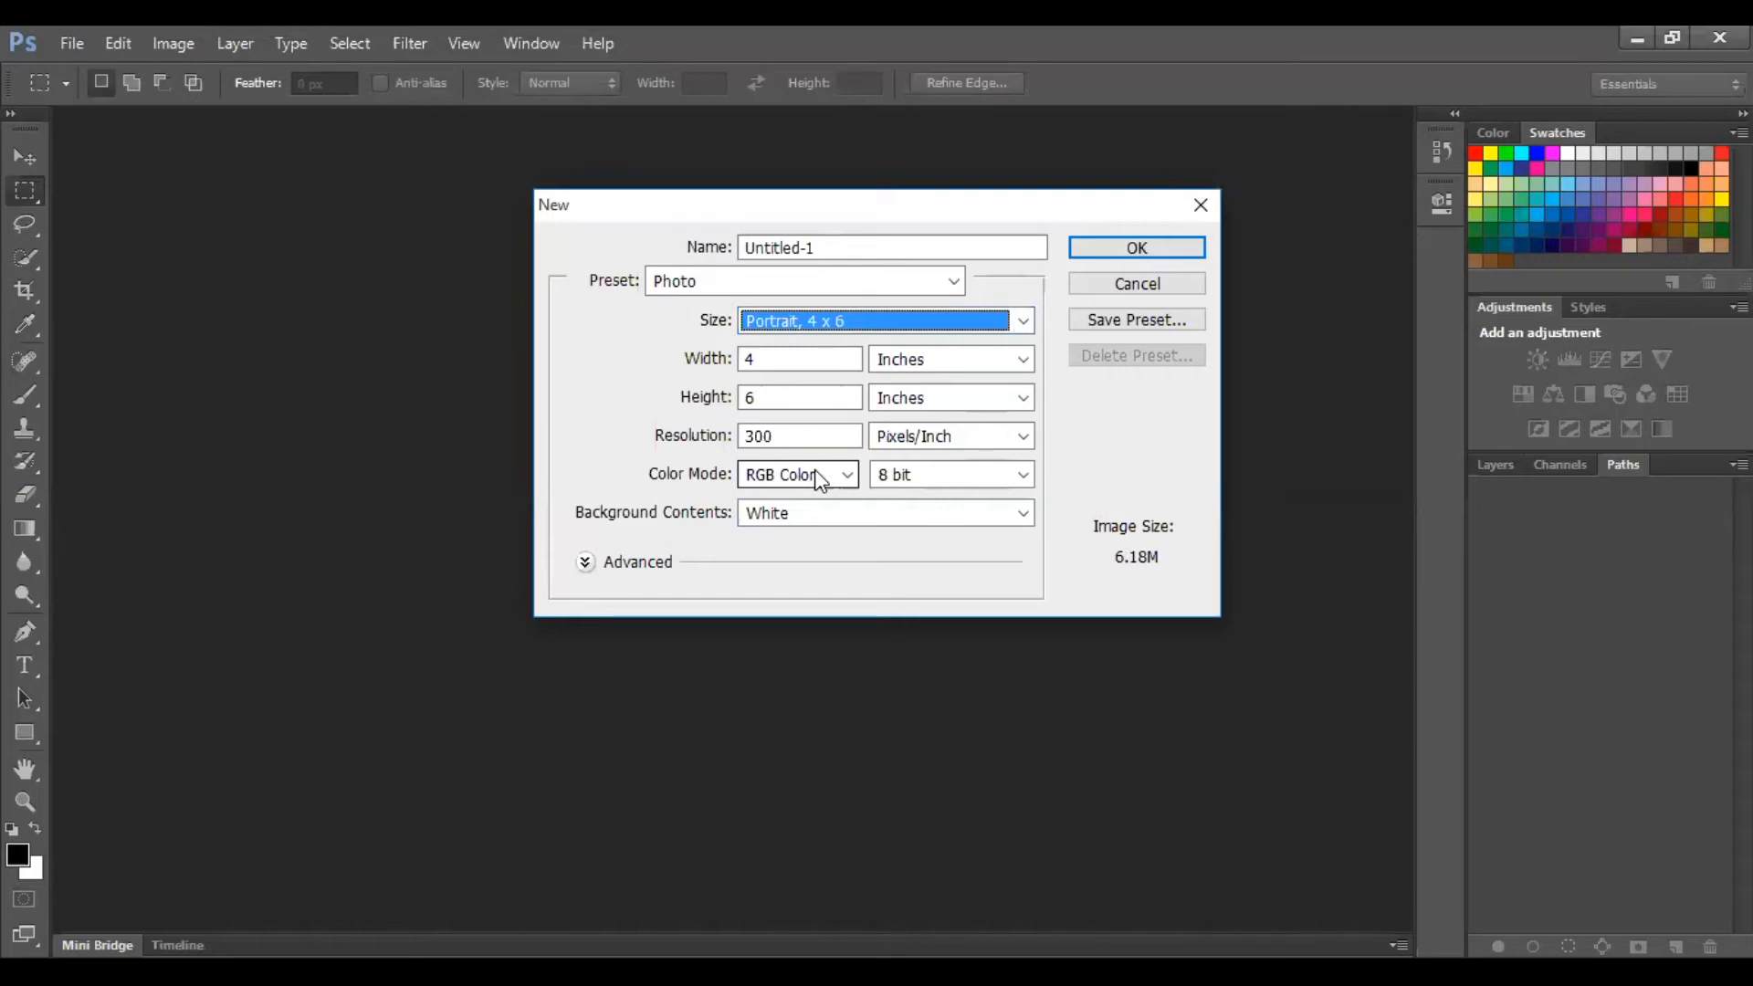
Step: Examine the measurement units available for the new document's width, height and resolution
{"action": "left_click", "coordinate": [1023, 360]}
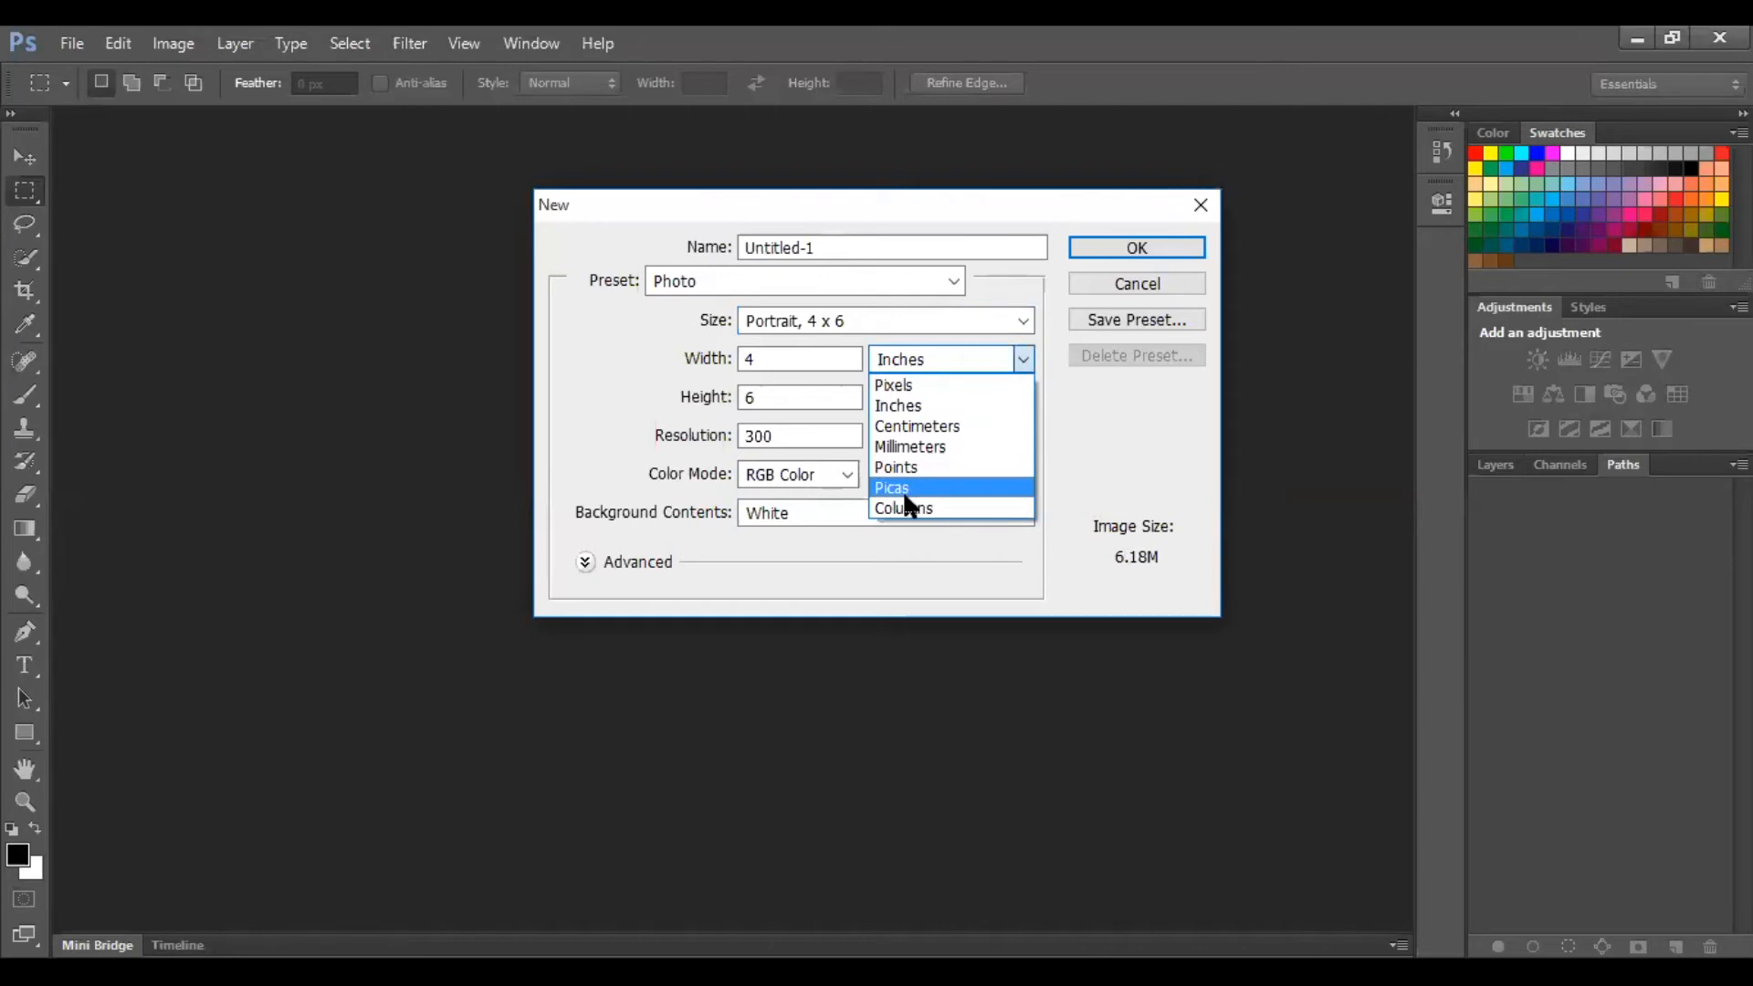
{"action": "left_click", "coordinate": [954, 228]}
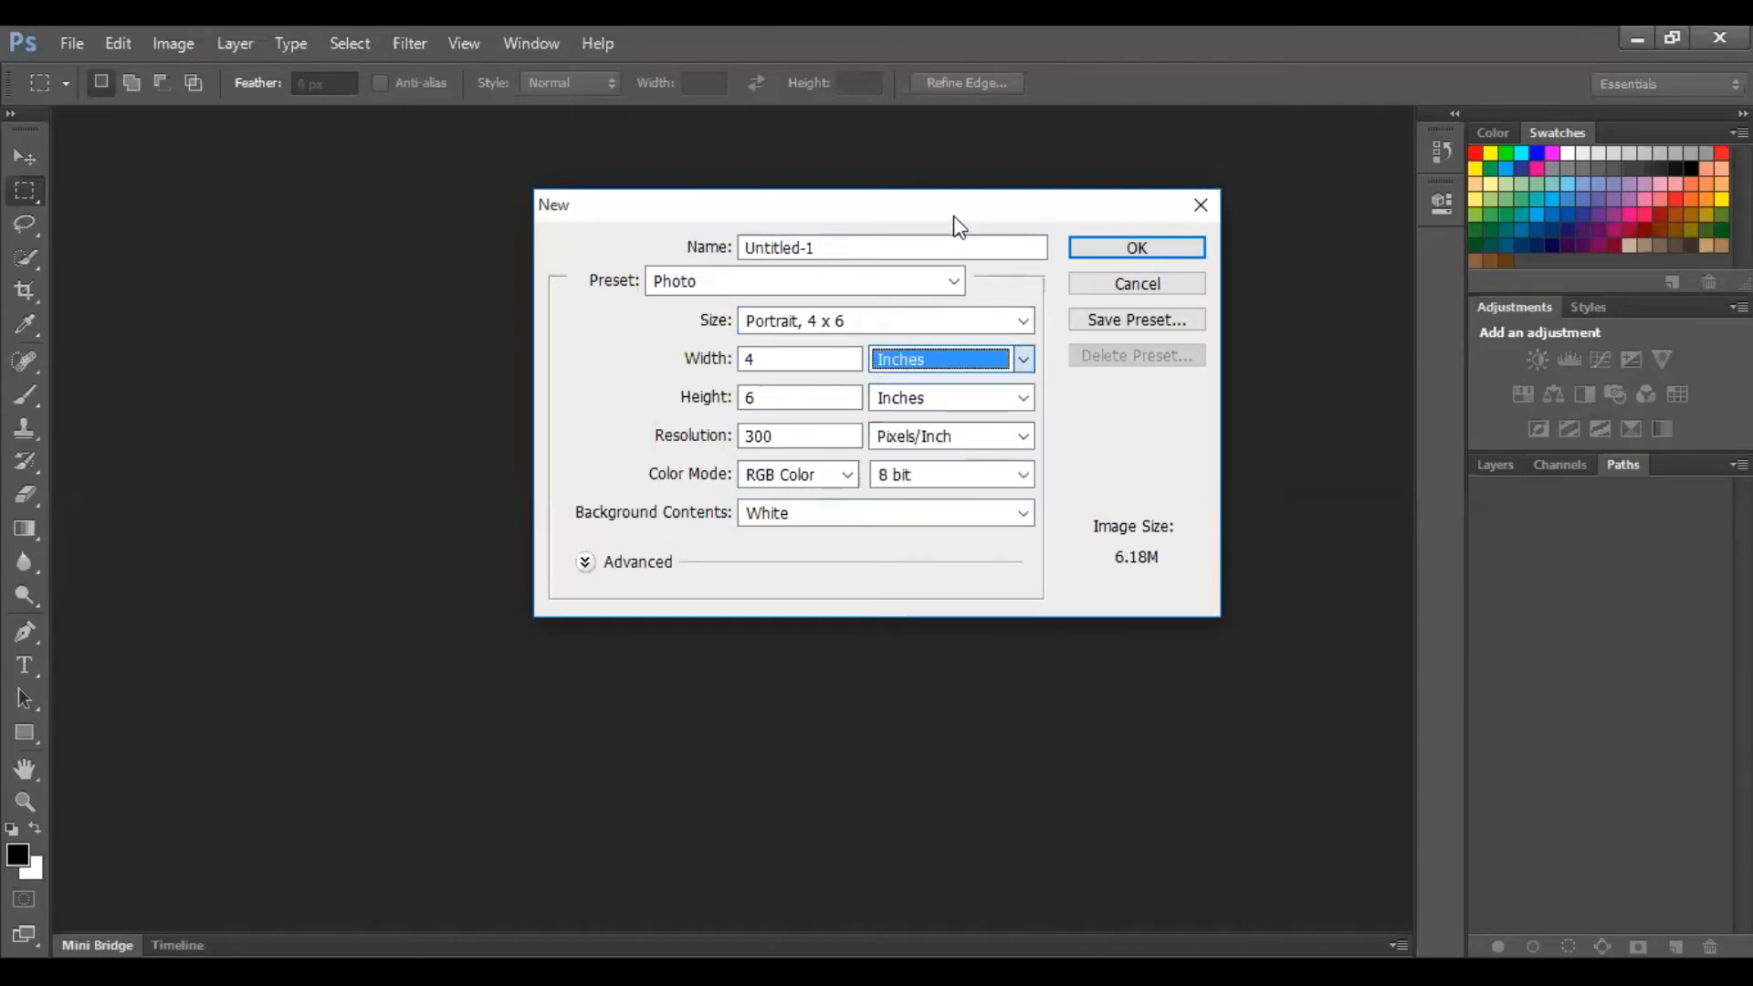
{"action": "left_click", "coordinate": [925, 399]}
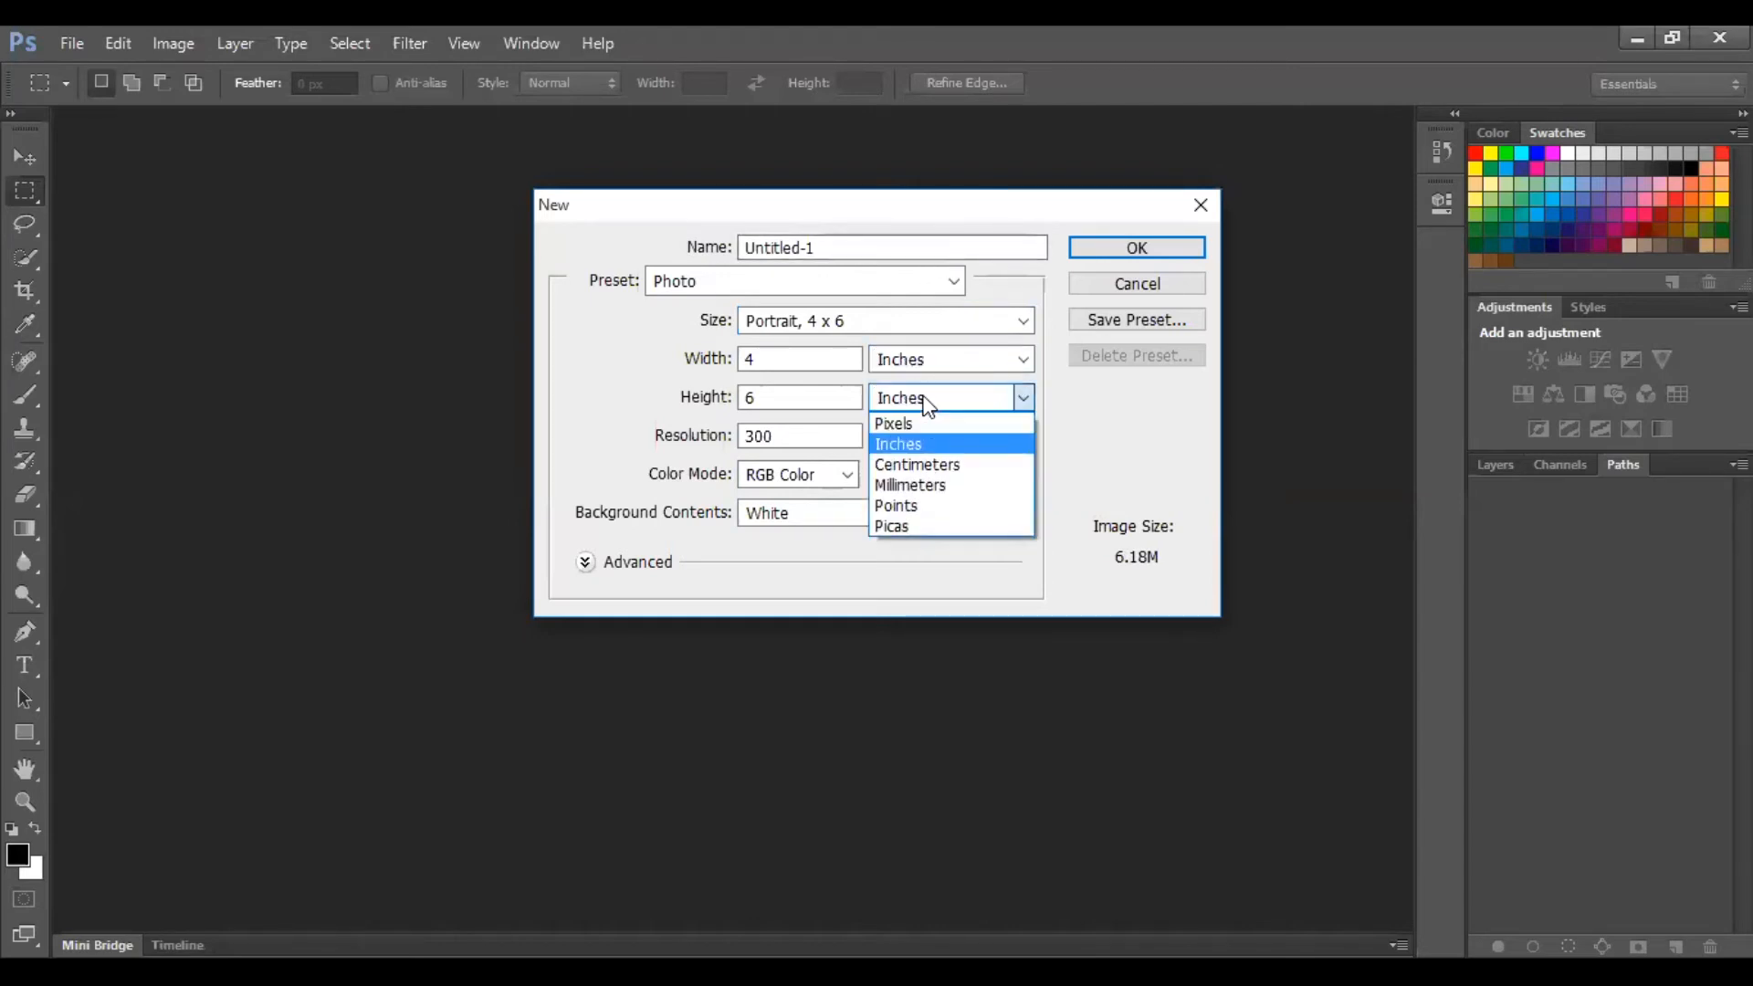
{"action": "left_click", "coordinate": [940, 244]}
{"action": "left_click", "coordinate": [813, 437]}
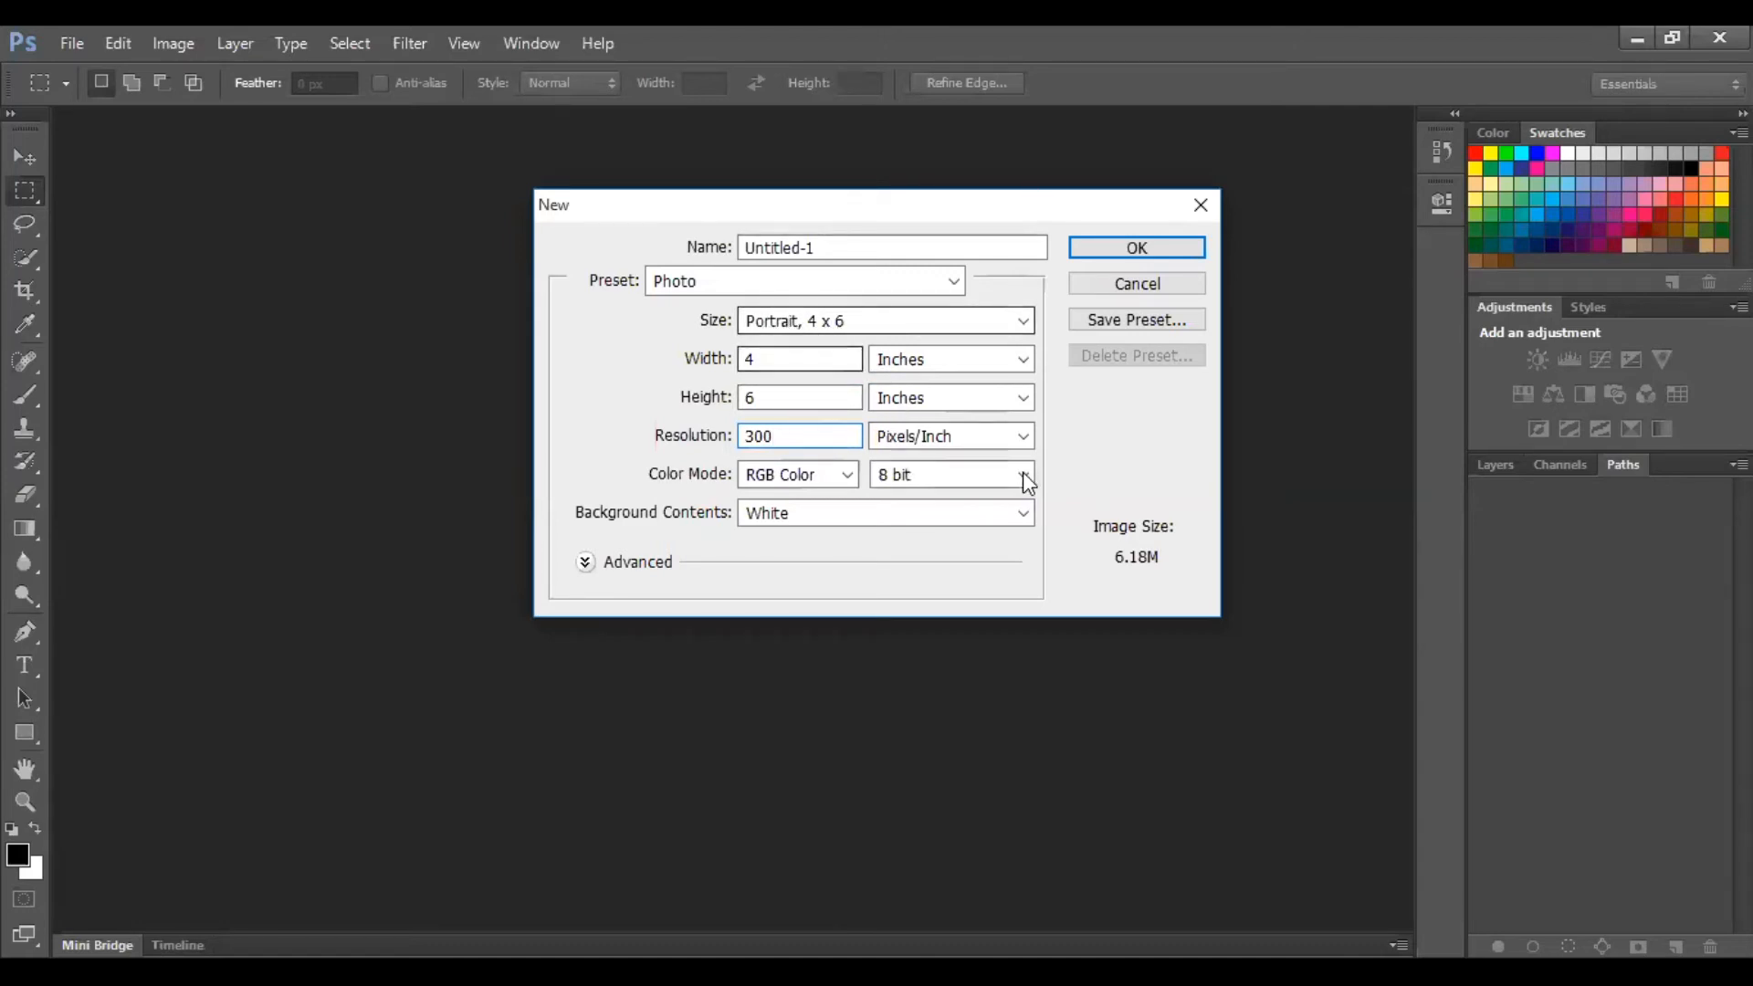
{"action": "left_click", "coordinate": [1024, 438]}
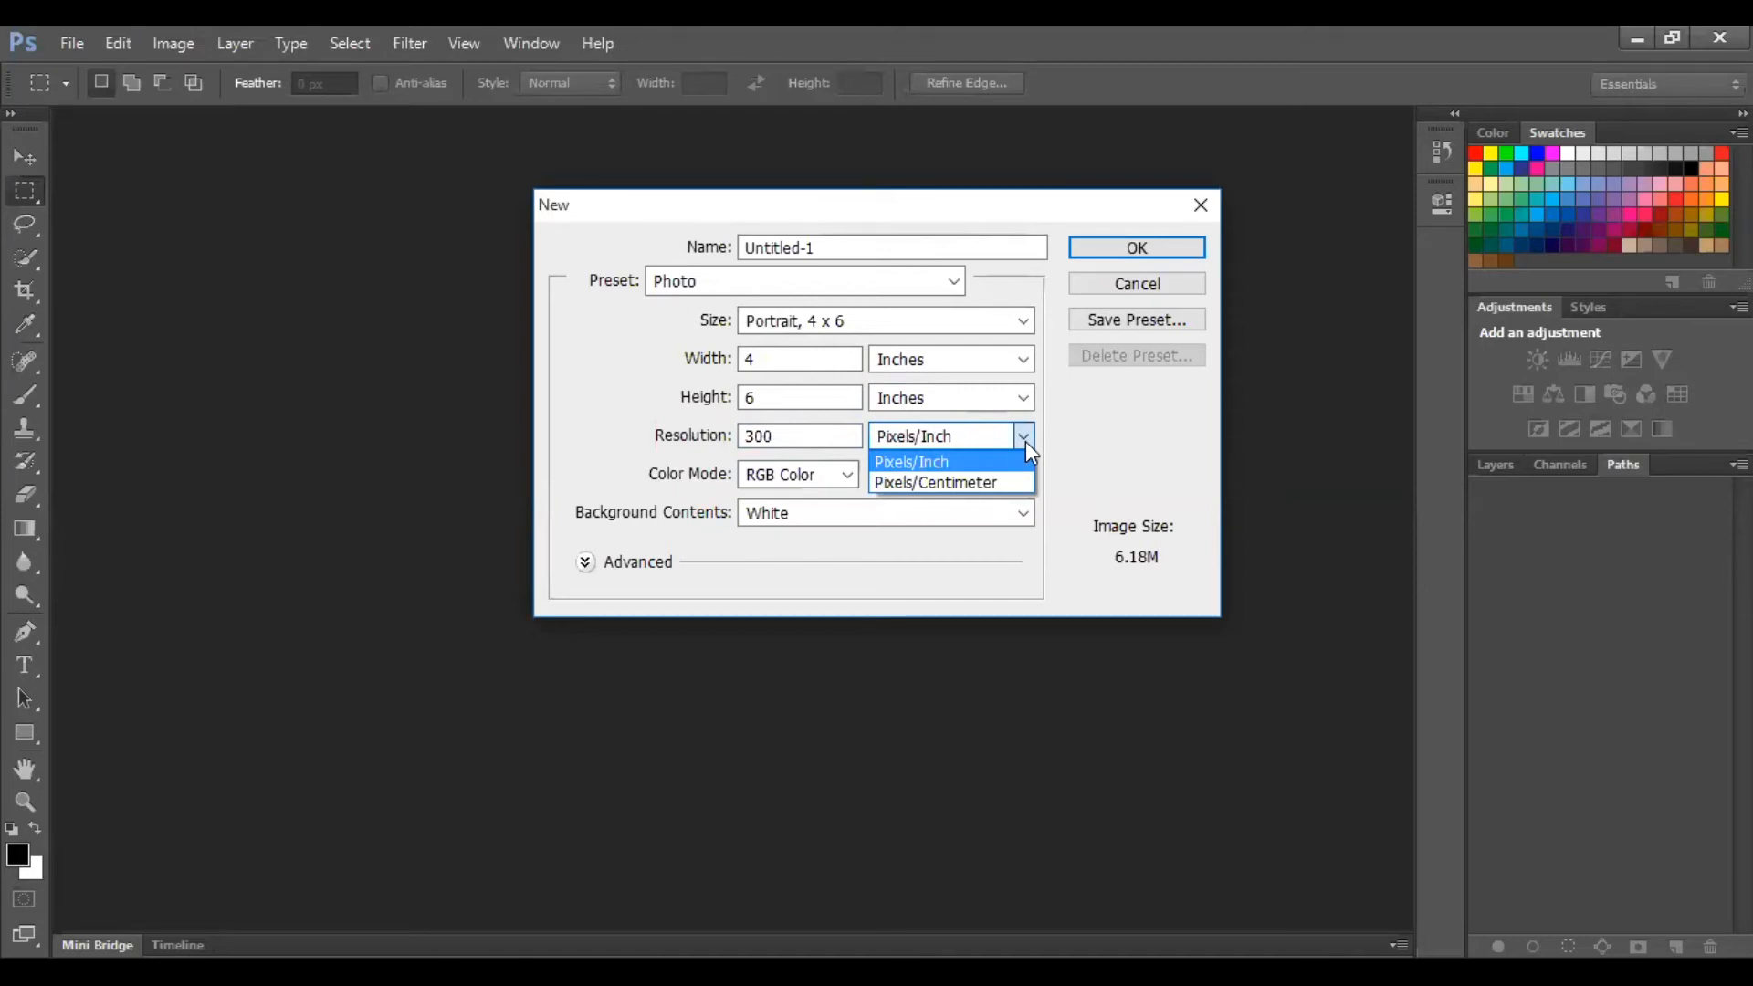
{"action": "left_click", "coordinate": [588, 440]}
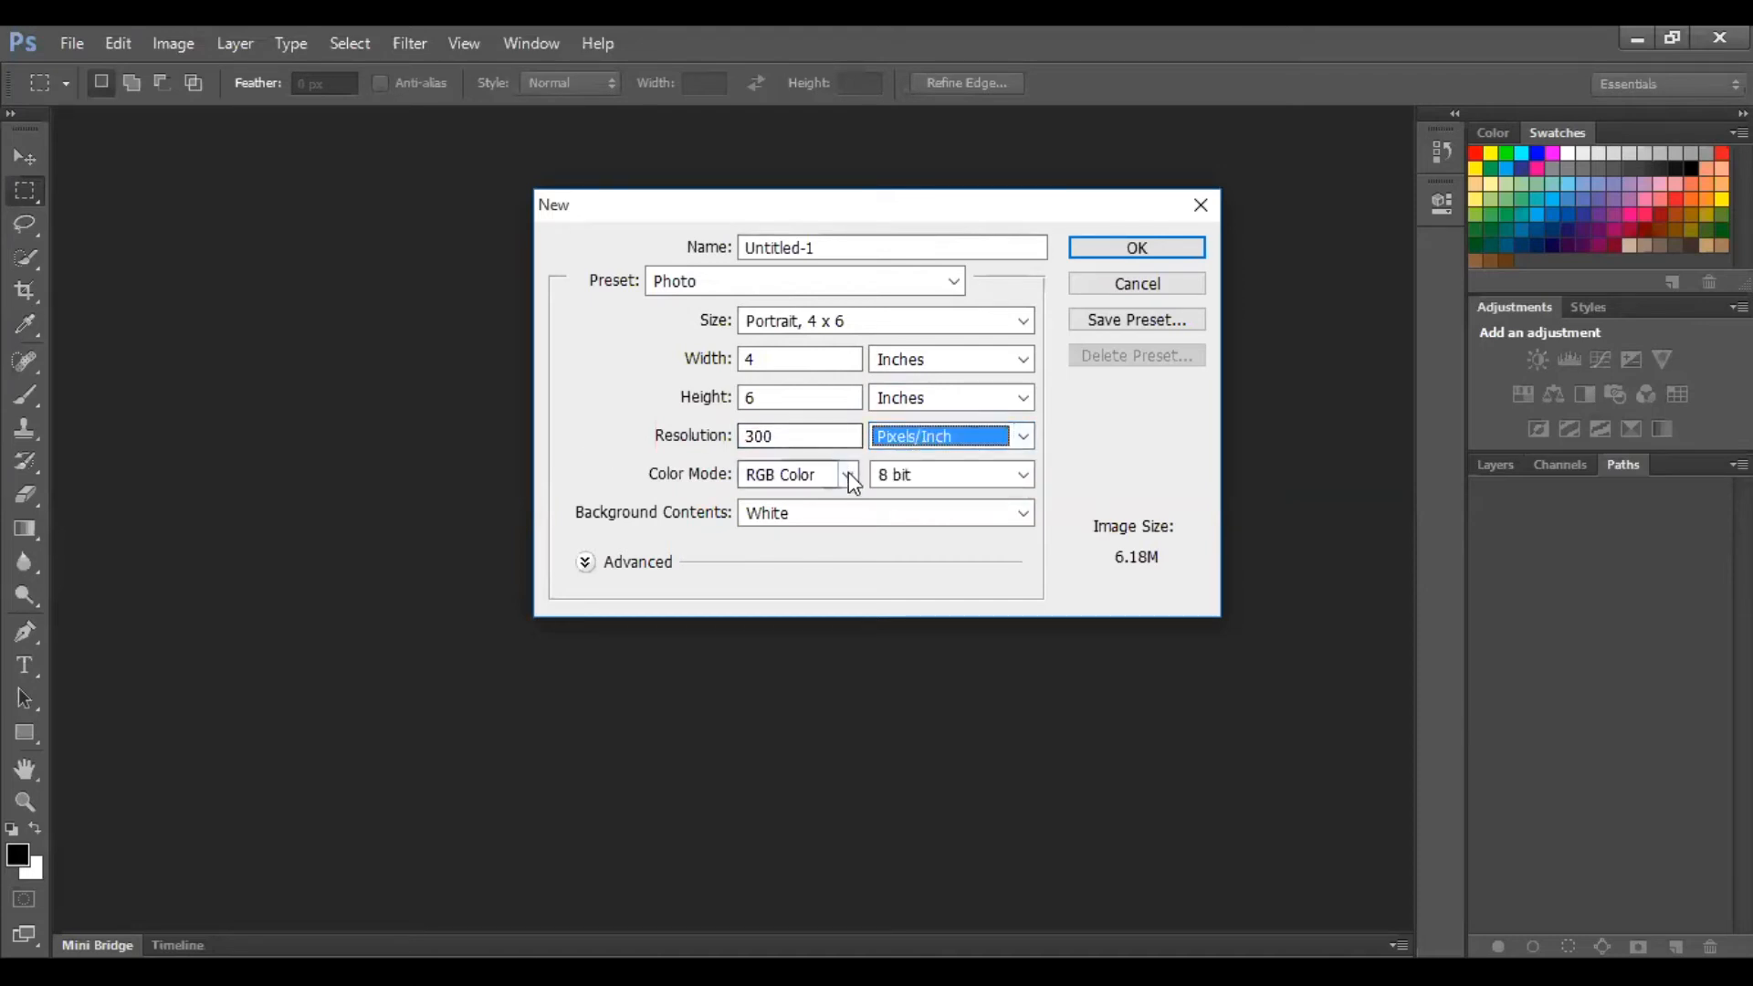
Step: Choose RGB Color as the new document's color mode
{"action": "left_click", "coordinate": [847, 473]}
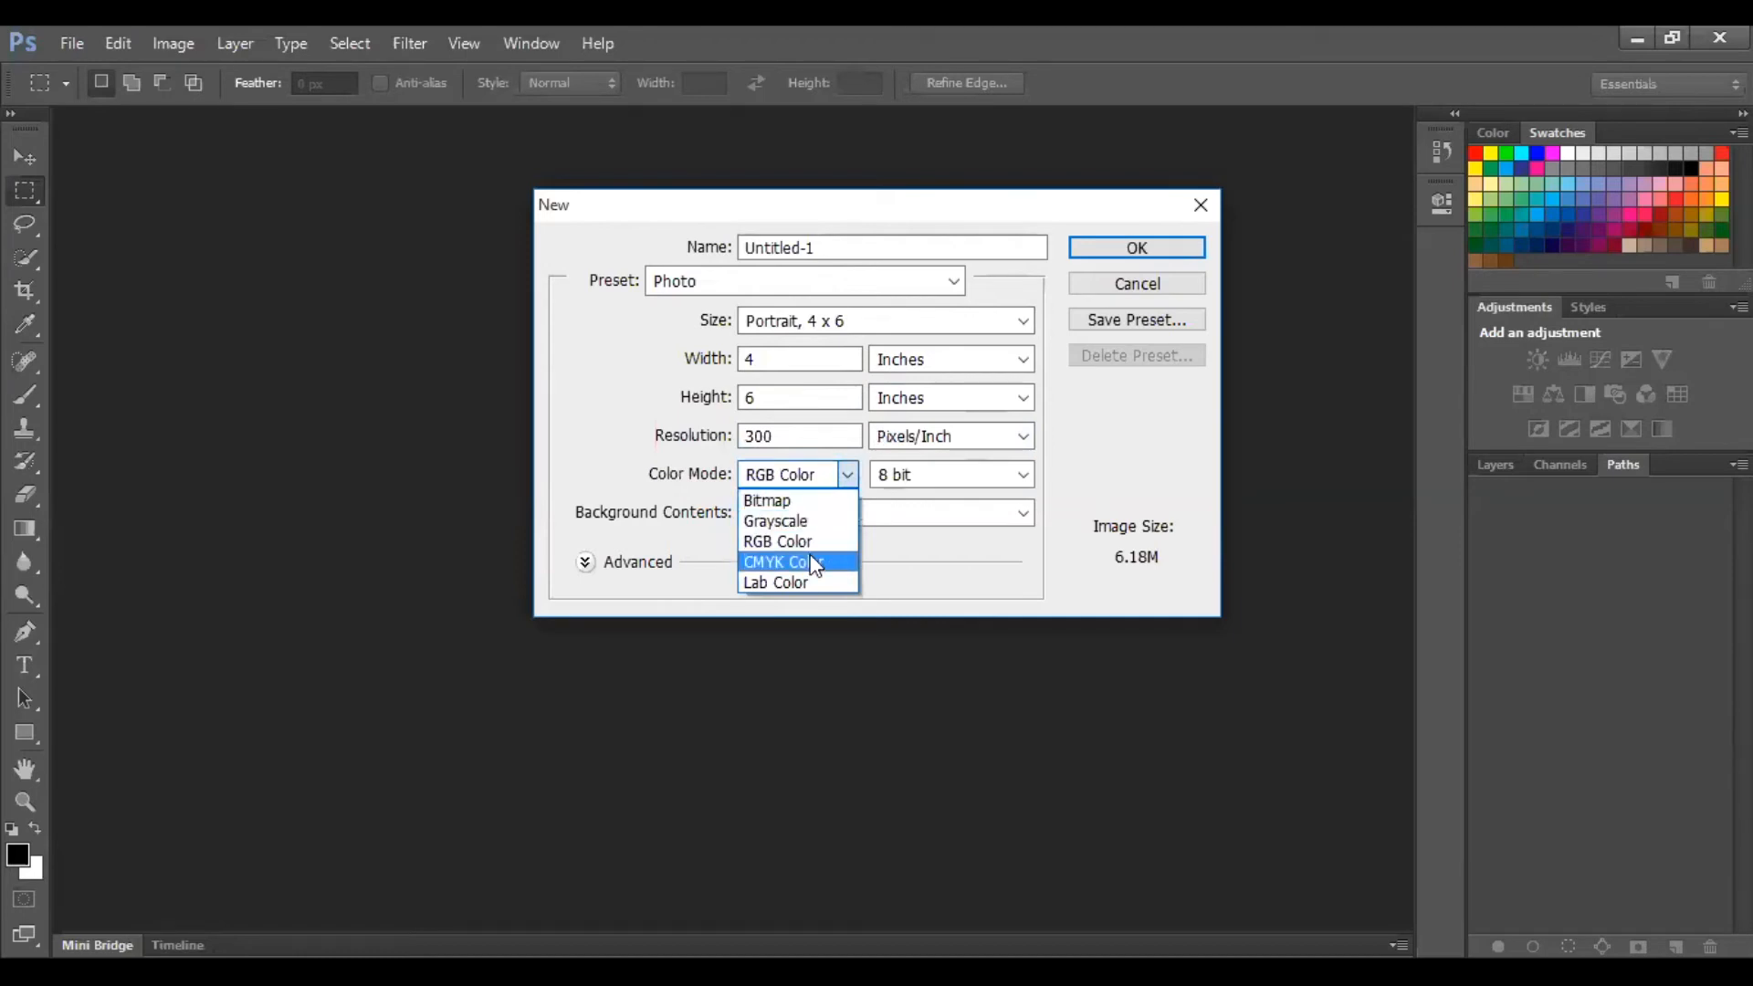
{"action": "left_click", "coordinate": [807, 542]}
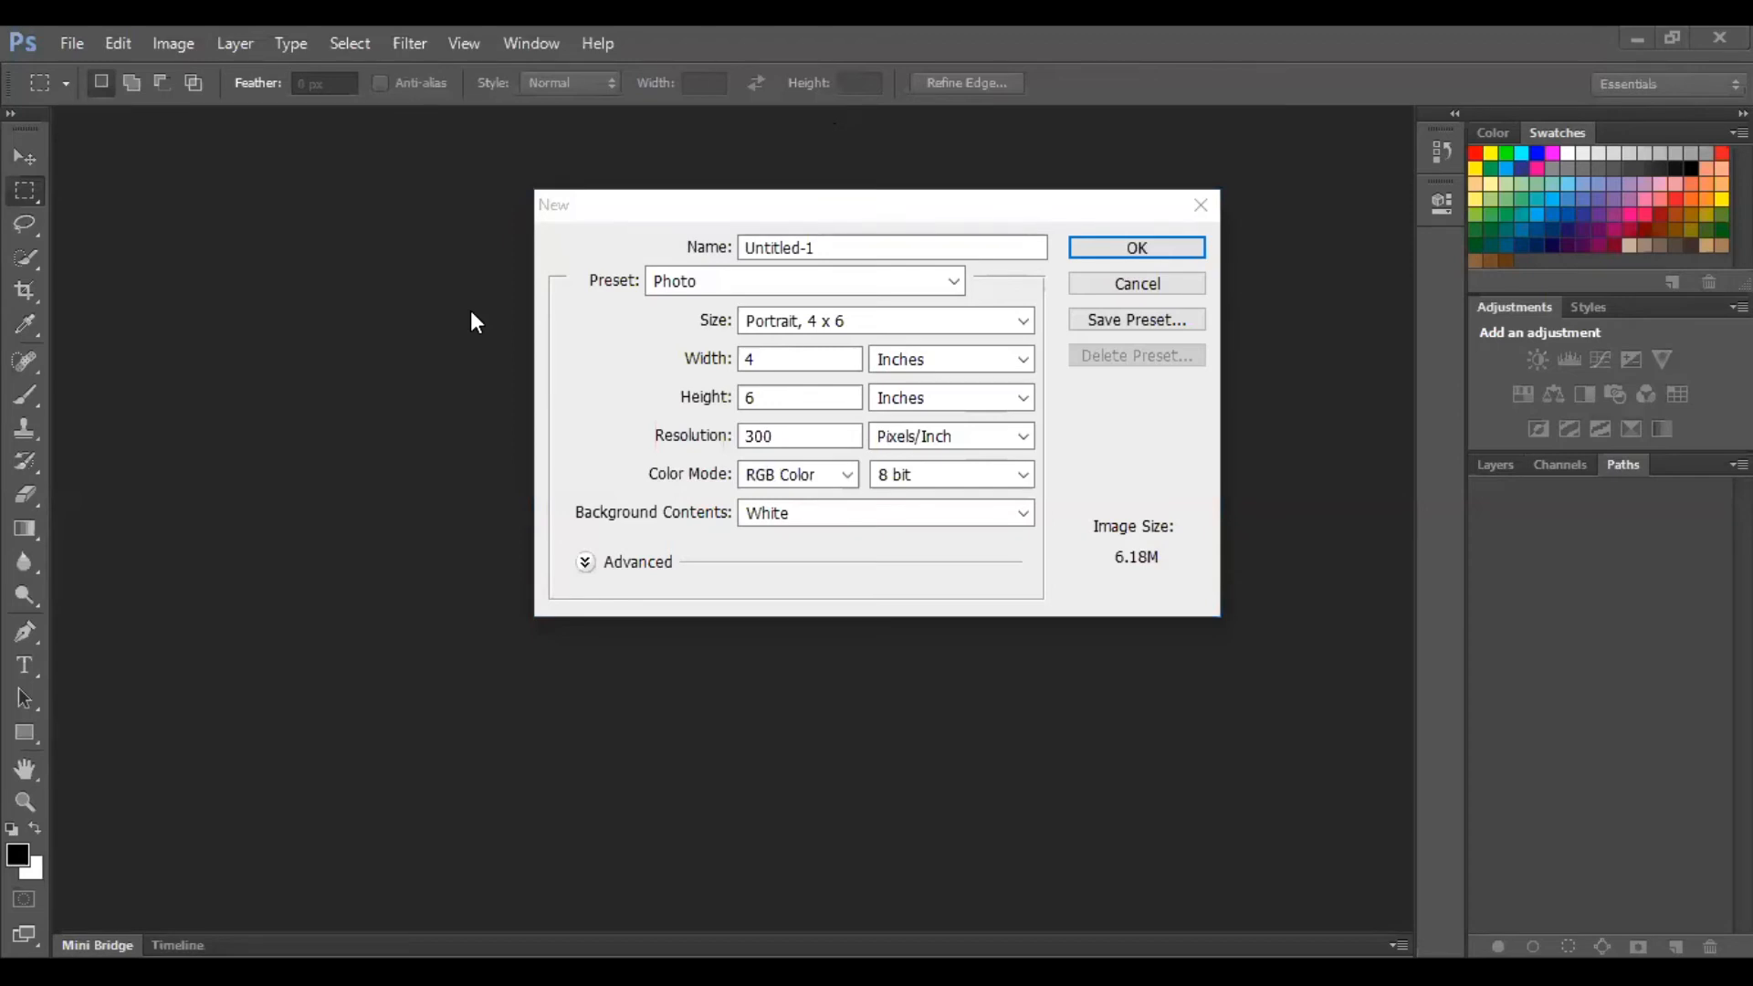
{"action": "left_click", "coordinate": [711, 481]}
Step: Try the U.S. Paper preset for the new document and check its paper sizes, keeping Letter
{"action": "left_click", "coordinate": [954, 282]}
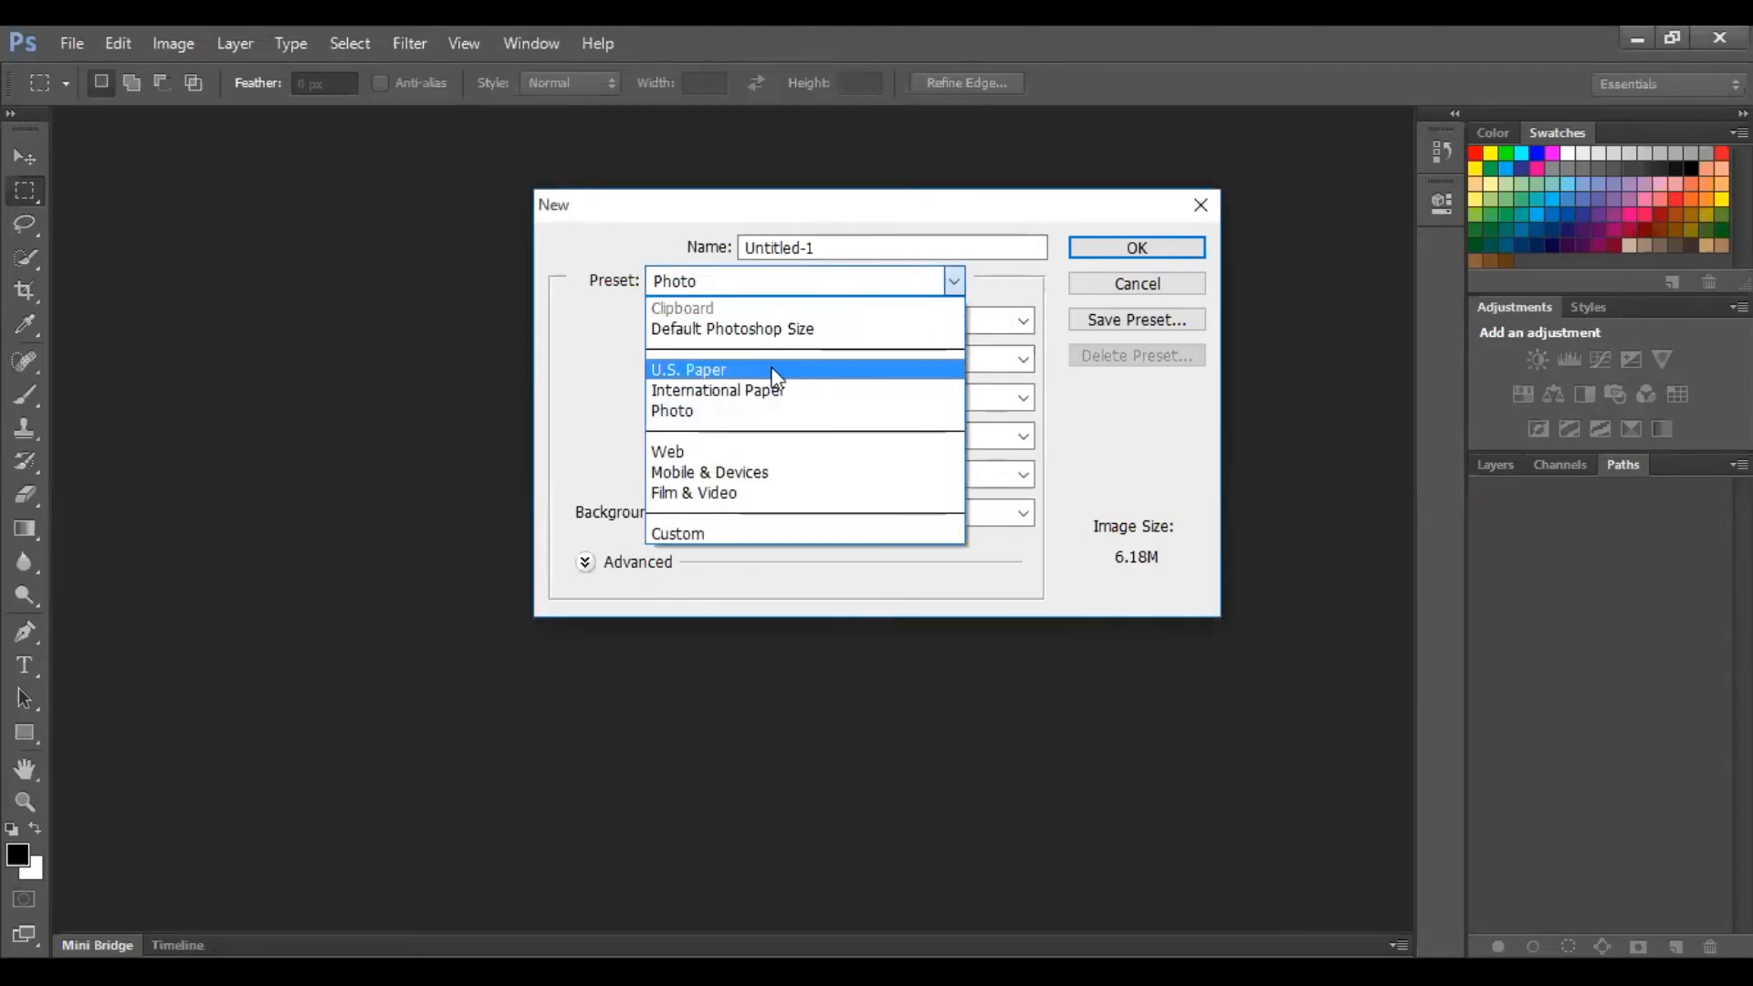
{"action": "left_click", "coordinate": [775, 373]}
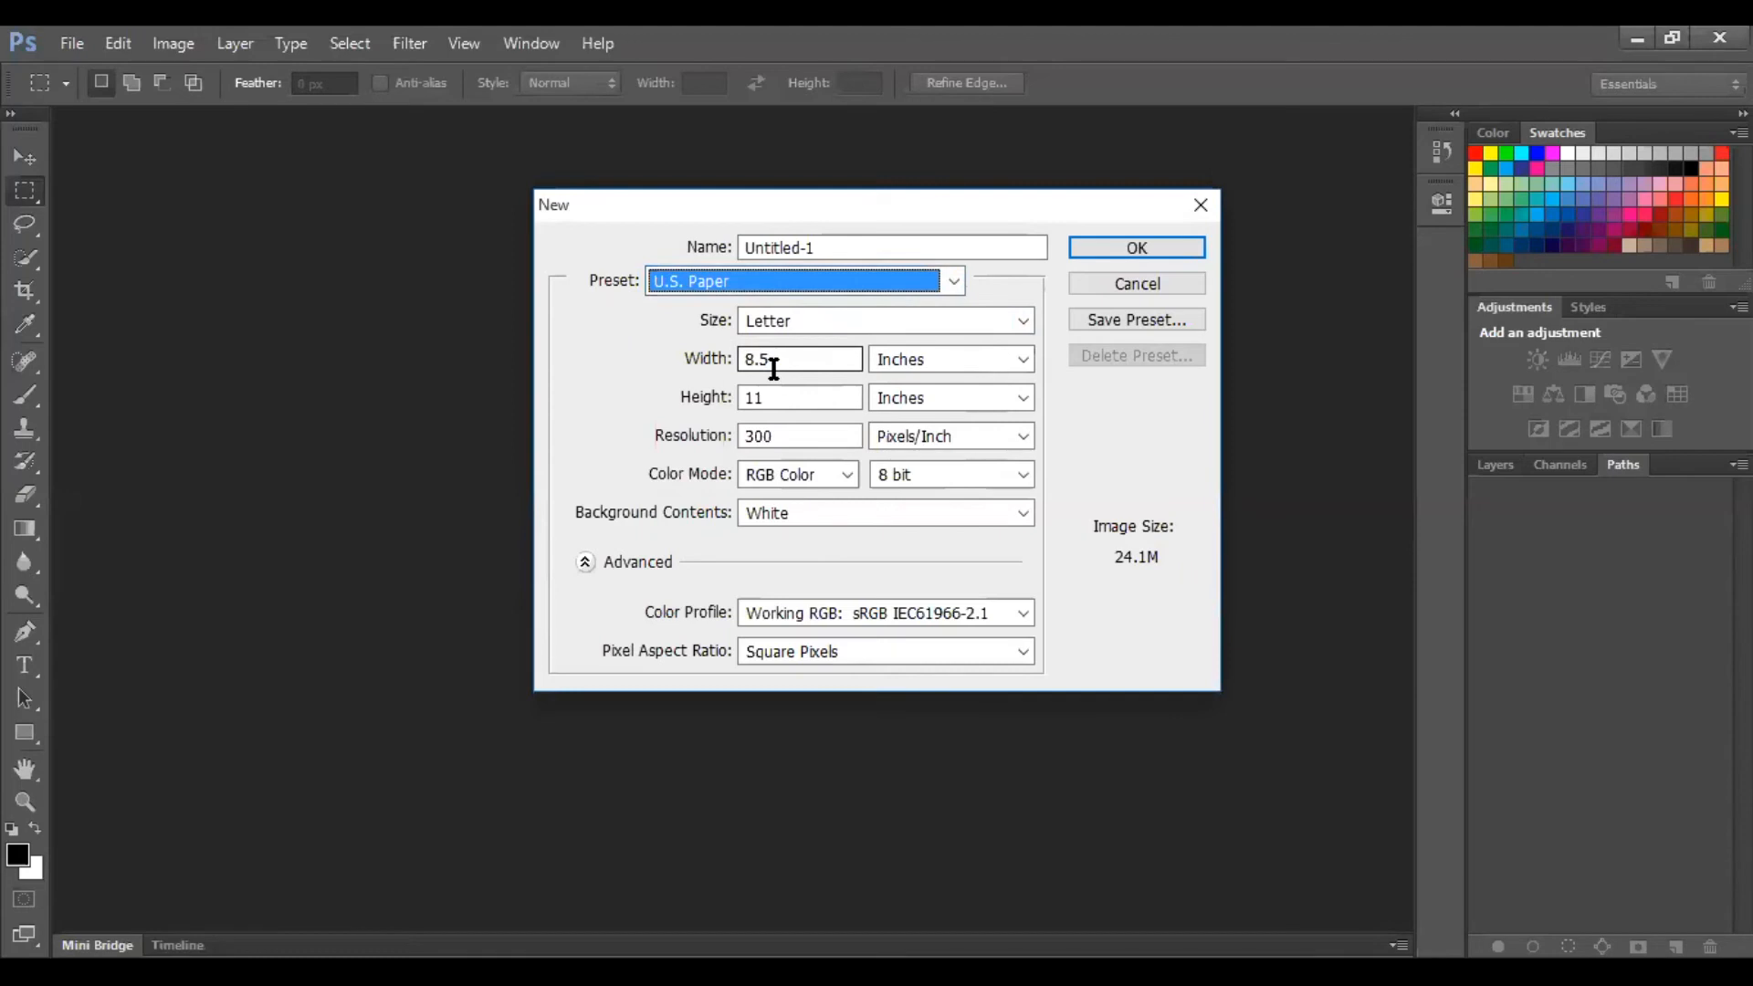
{"action": "left_click", "coordinate": [1022, 324]}
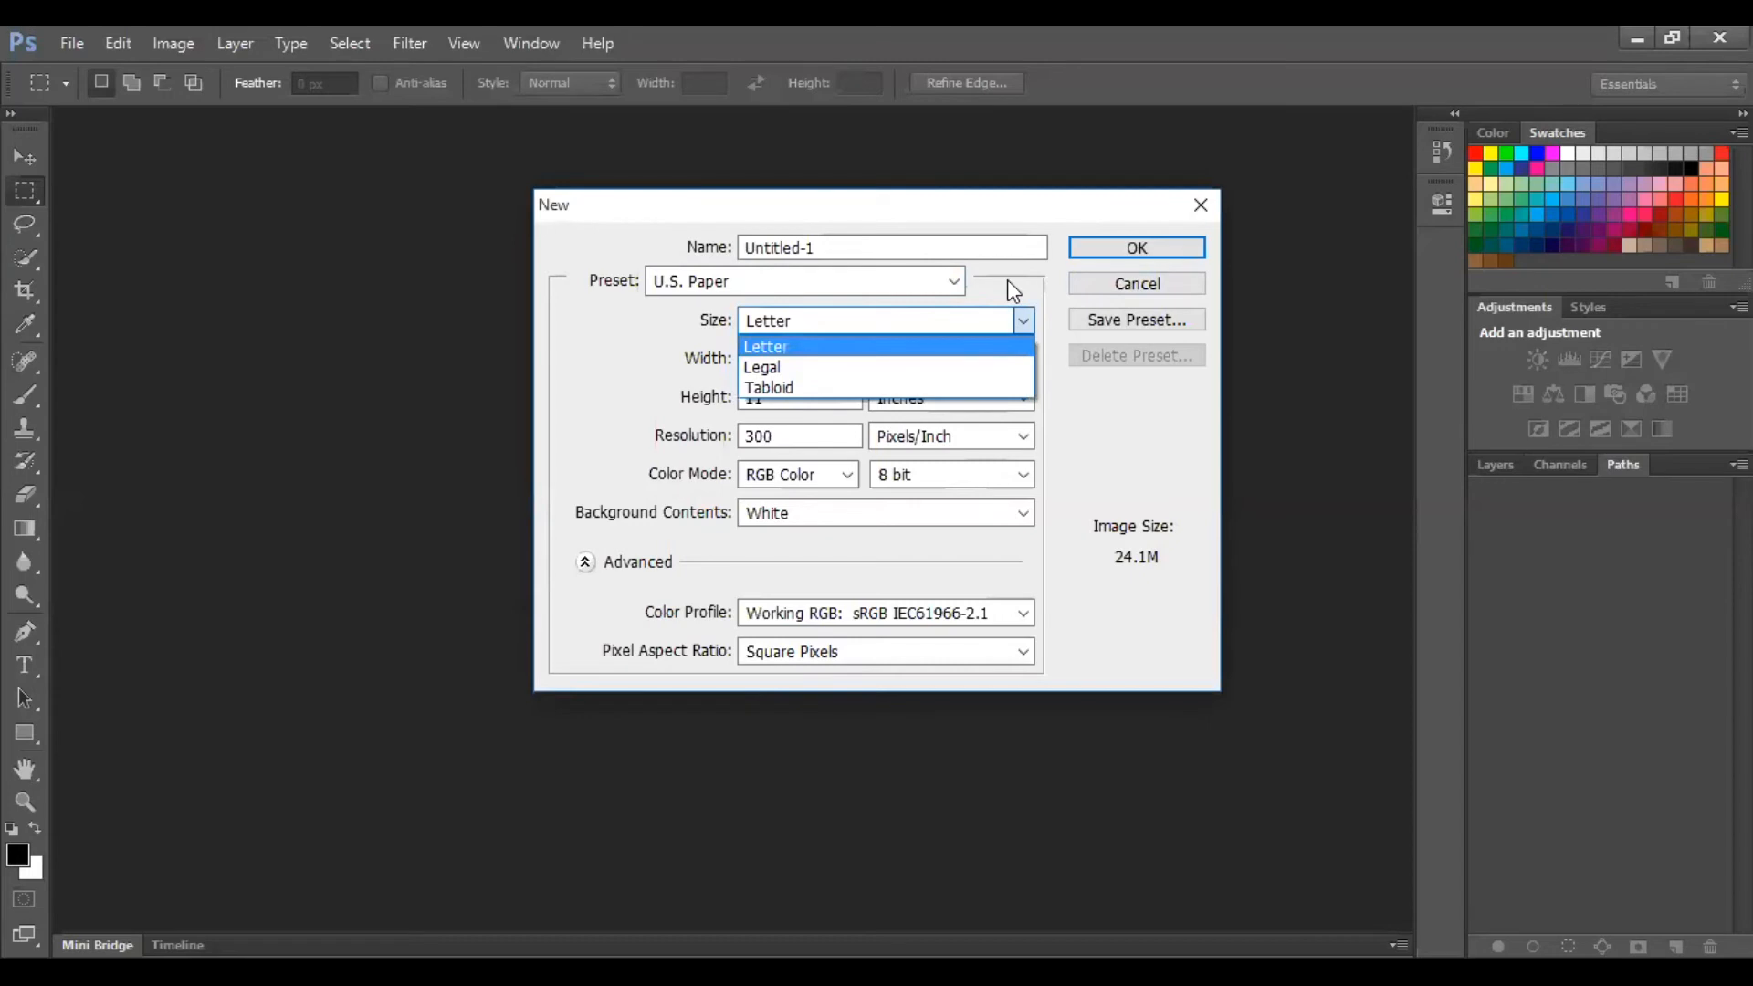
{"action": "left_click", "coordinate": [654, 399]}
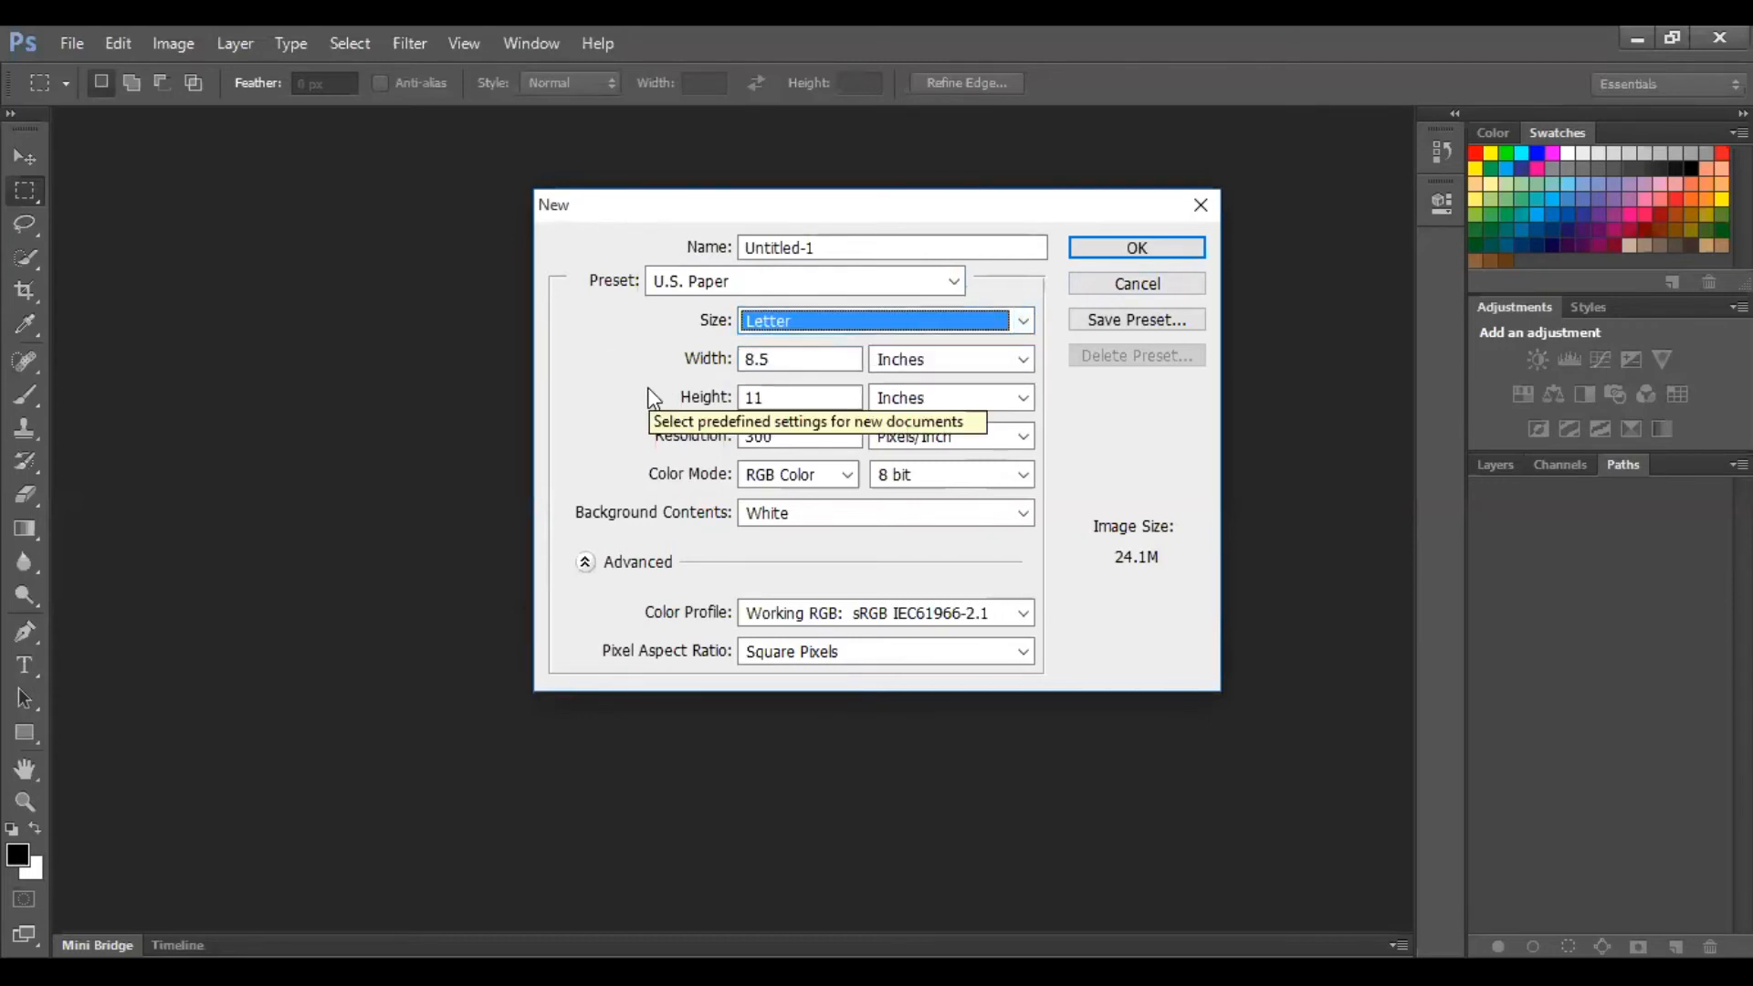
Step: Set the new document's preset to Photo with the size Landscape, 8 x 10
{"action": "left_click", "coordinate": [961, 295]}
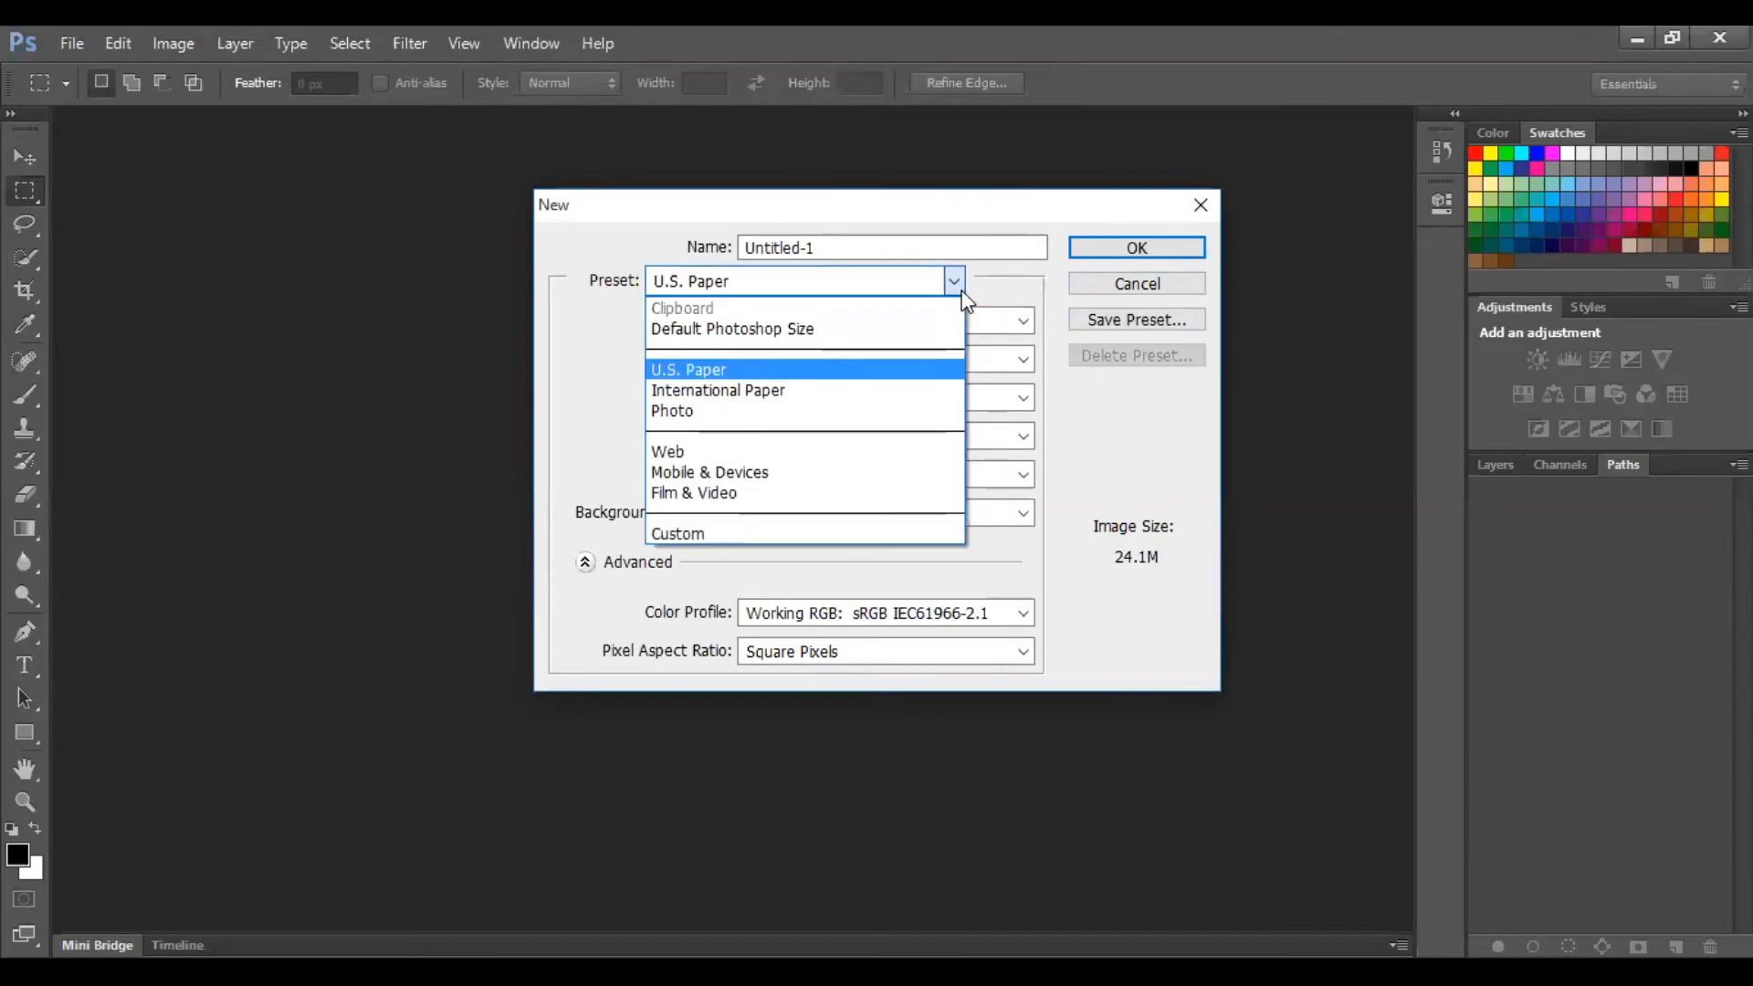
{"action": "left_click", "coordinate": [750, 413]}
{"action": "left_click", "coordinate": [1021, 320]}
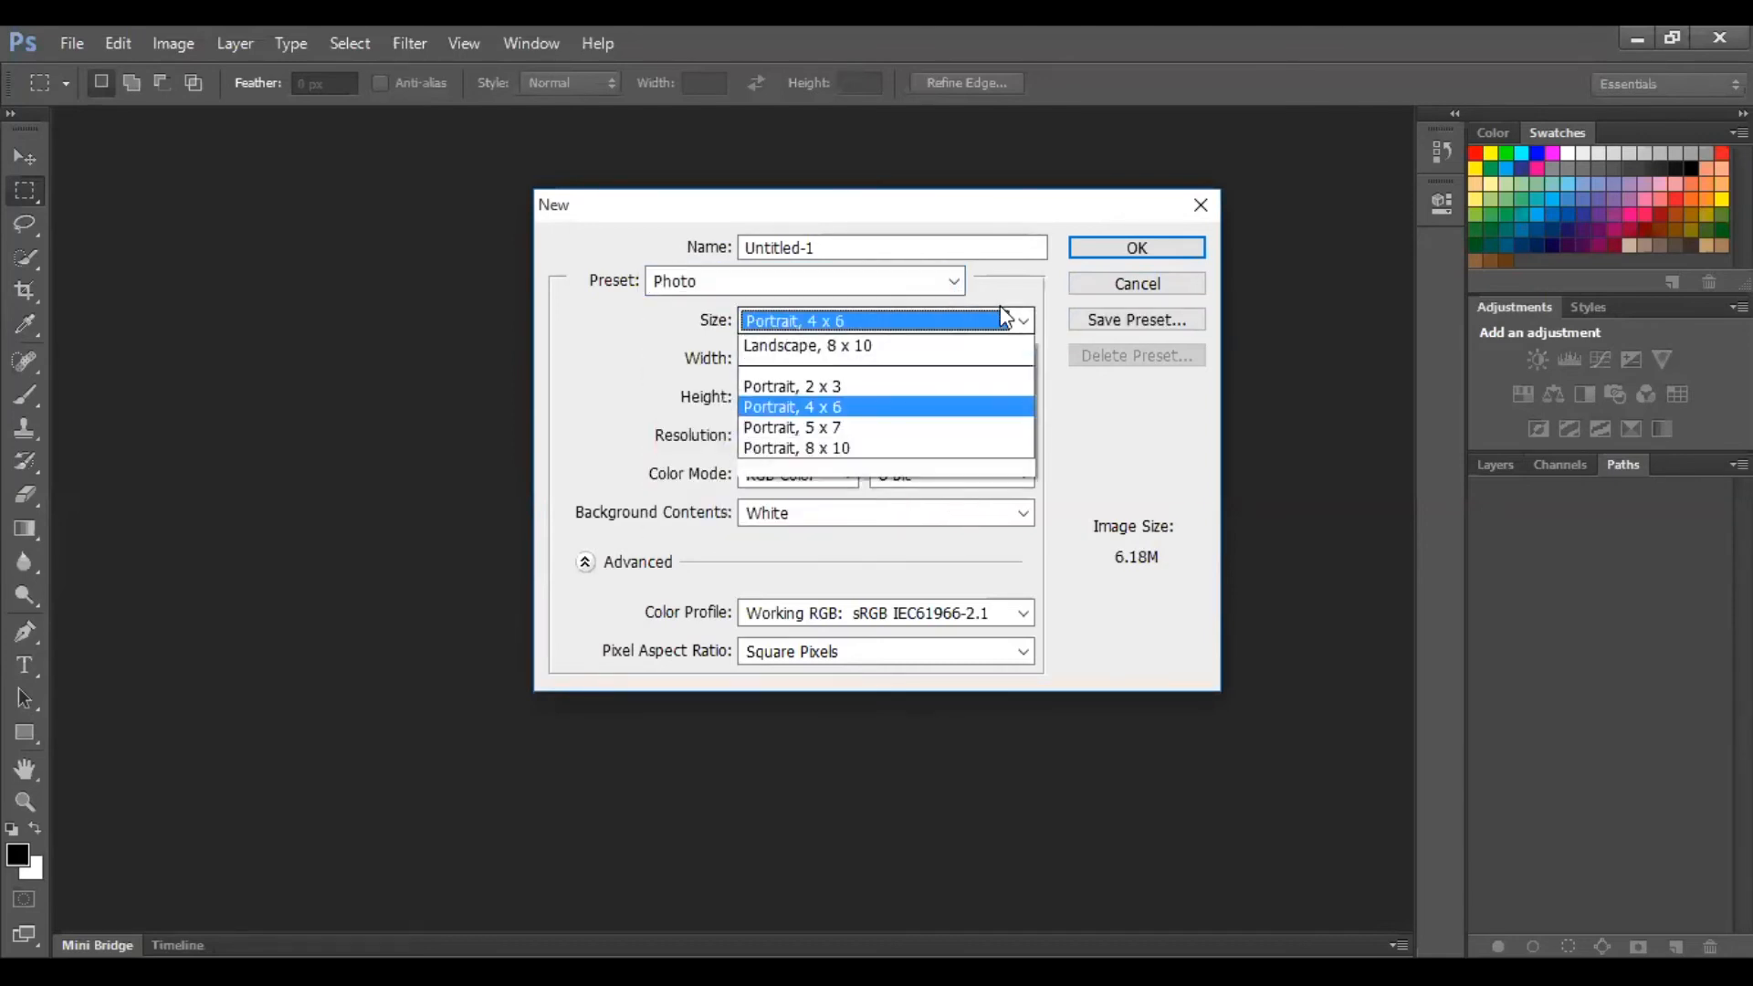
{"action": "left_click", "coordinate": [870, 409]}
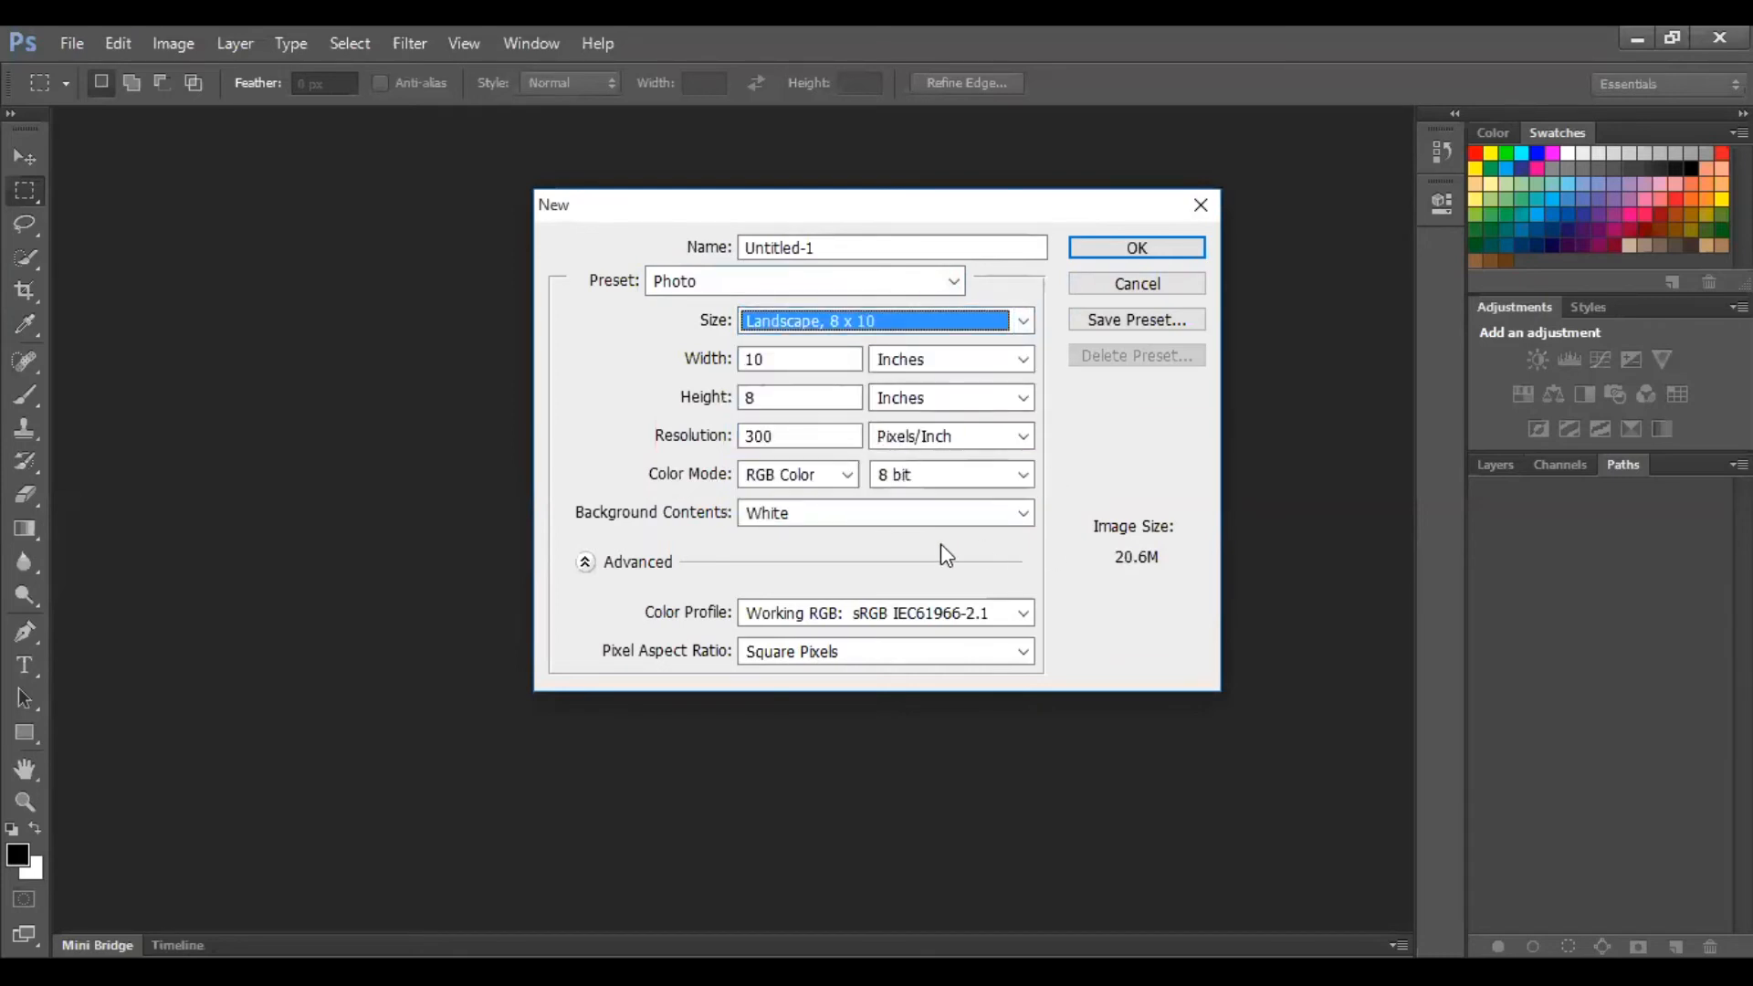
Step: Keep White as the background contents and create the document
{"action": "left_click", "coordinate": [943, 513]}
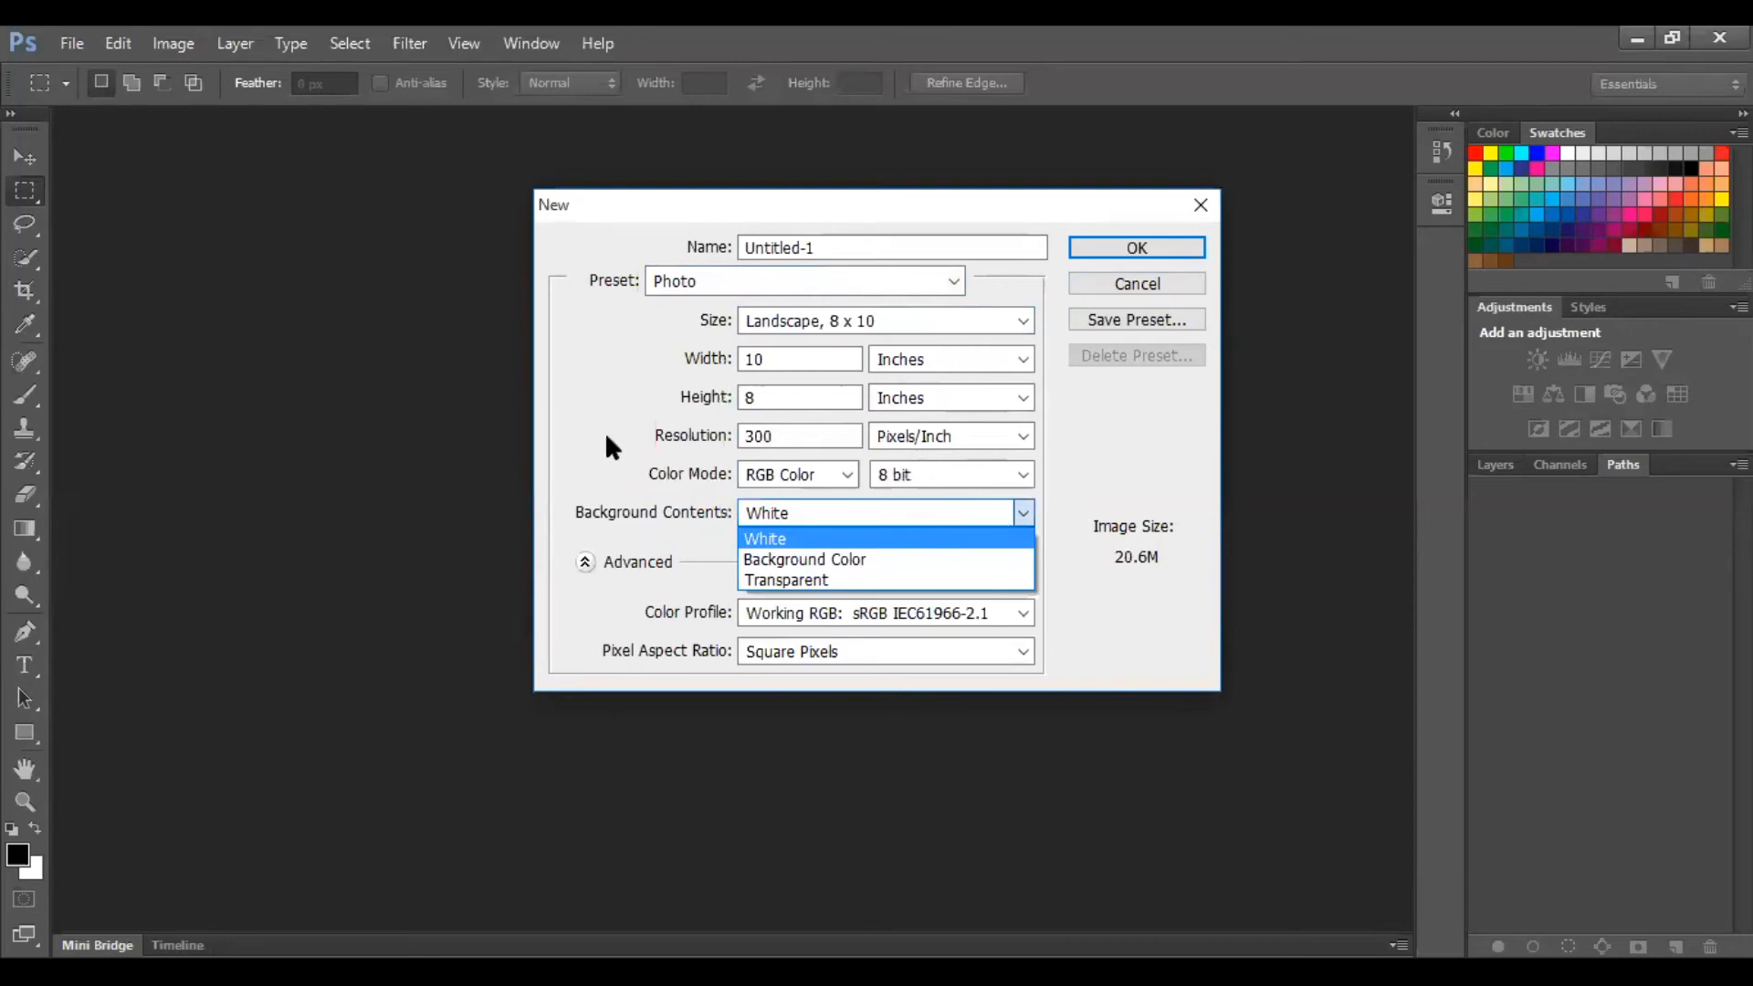
{"action": "key", "text": "Escape"}
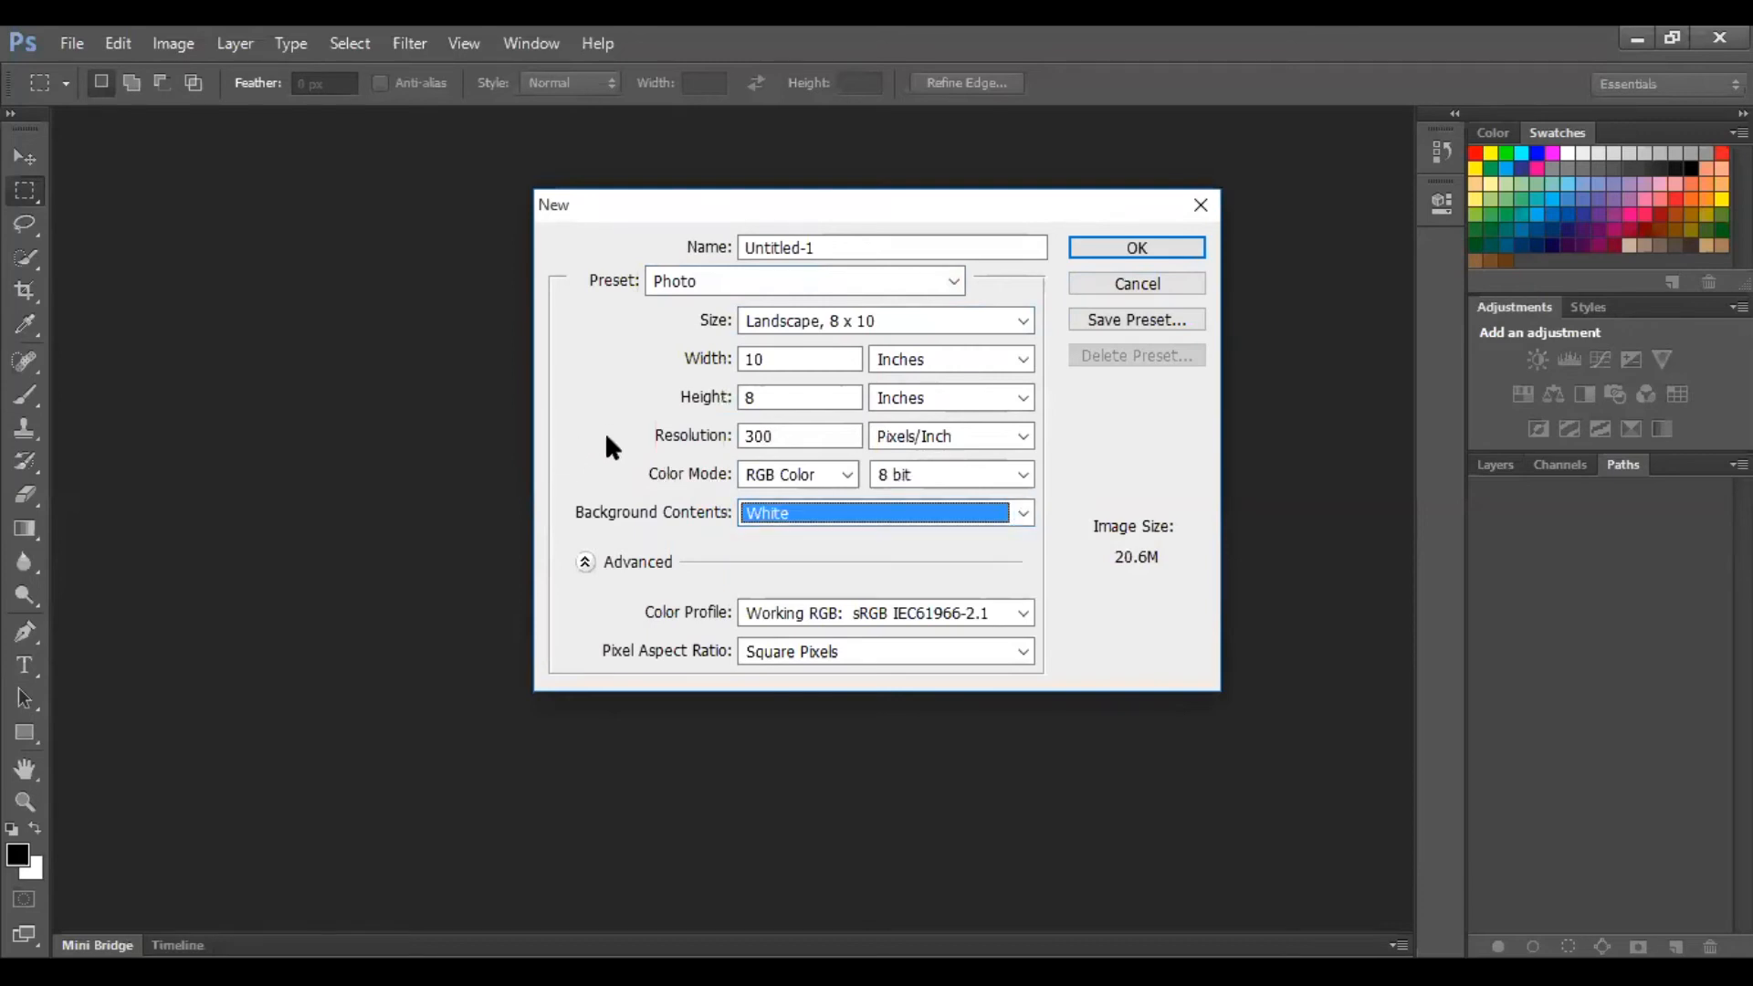
{"action": "left_click", "coordinate": [1092, 249]}
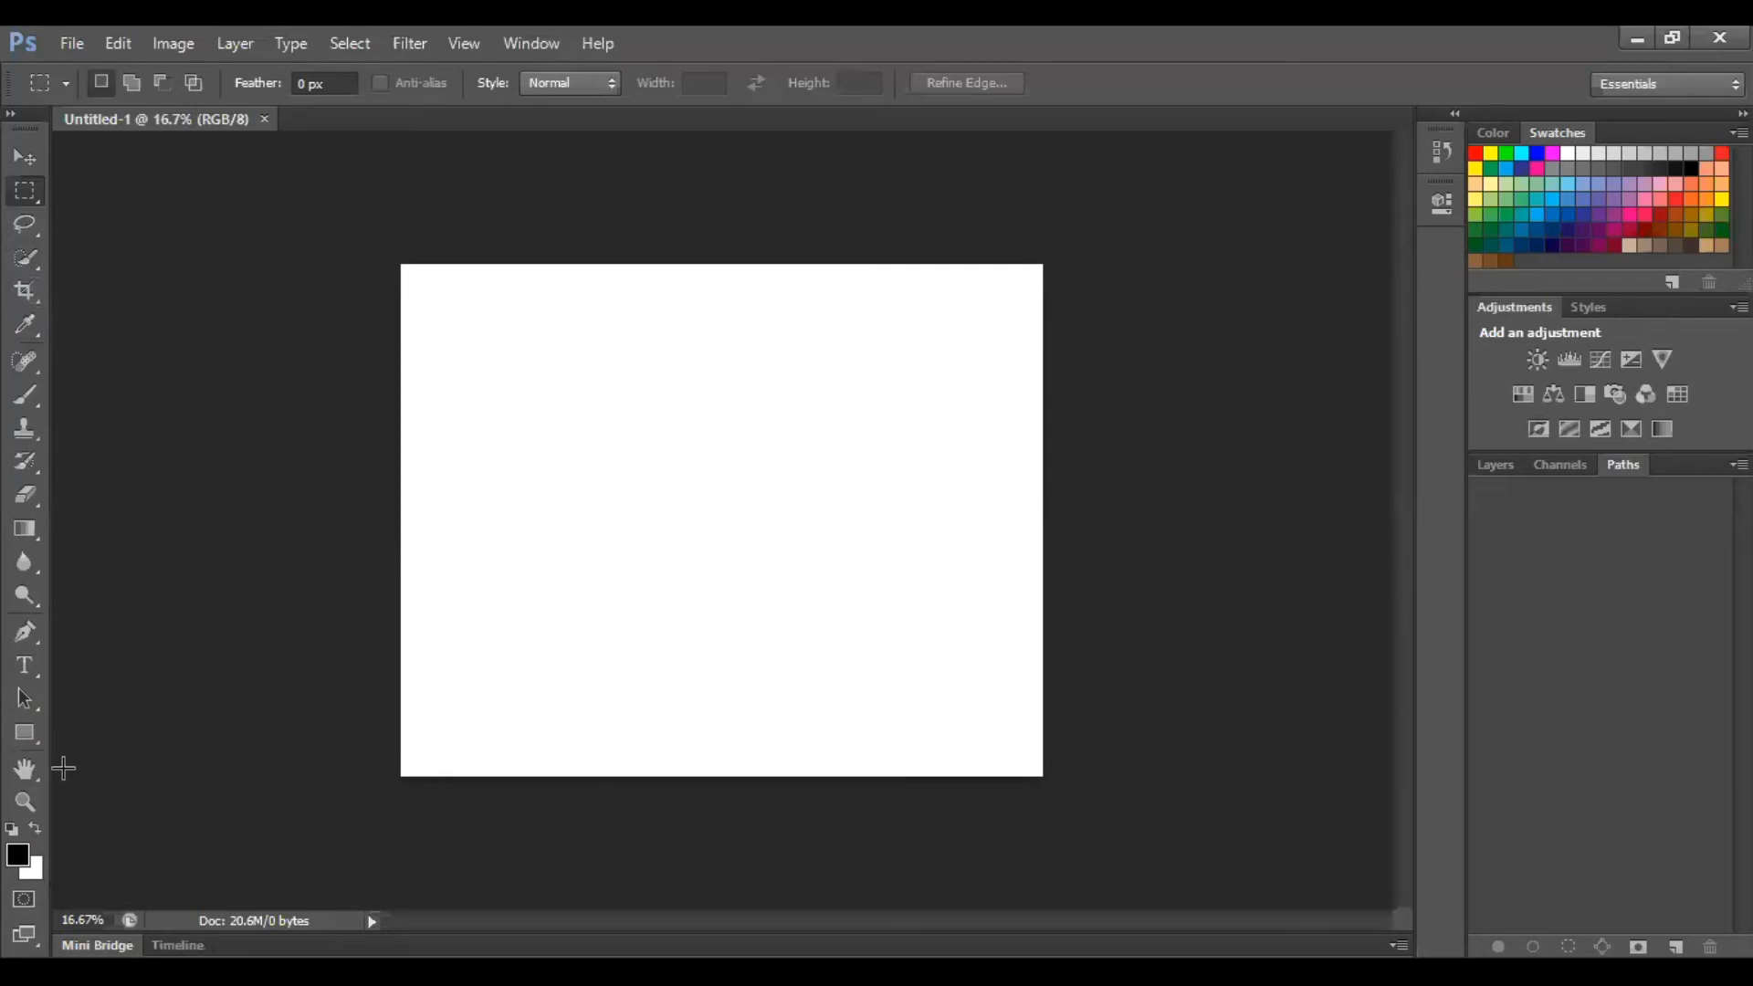
Step: Switch from the Rectangle tool to the Ellipse tool and keep its drawing mode as Shape
{"action": "left_click", "coordinate": [32, 732]}
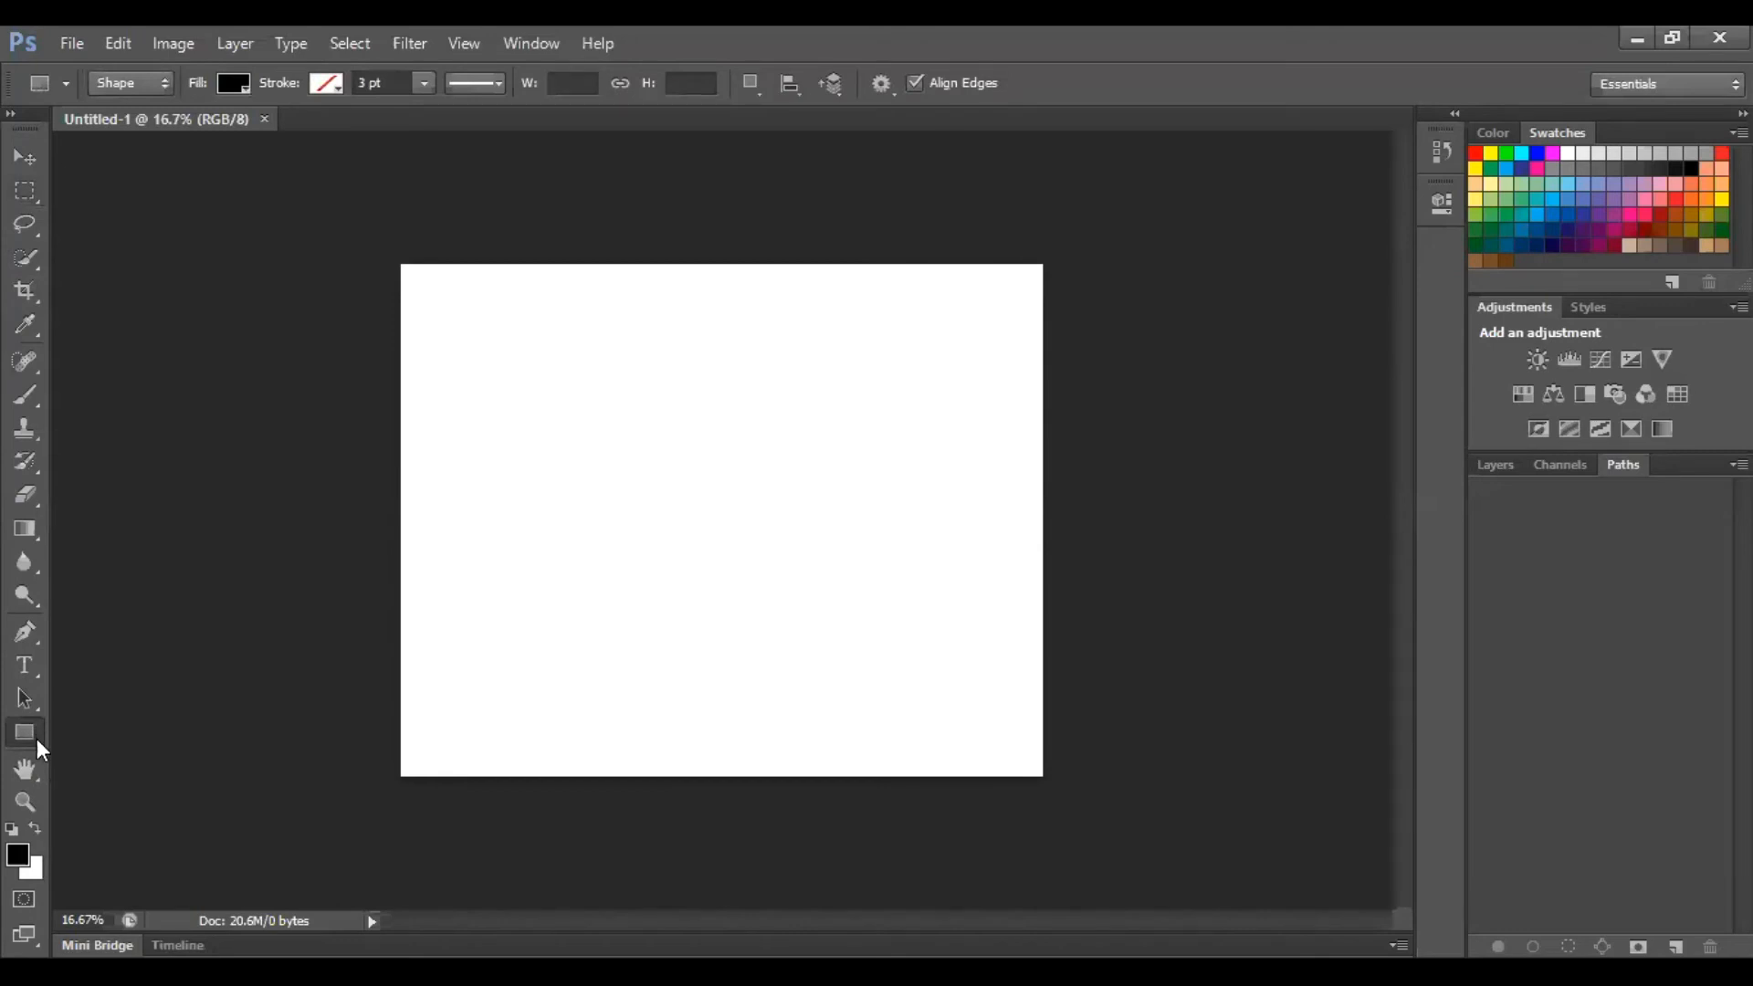
{"action": "right_click", "coordinate": [37, 737]}
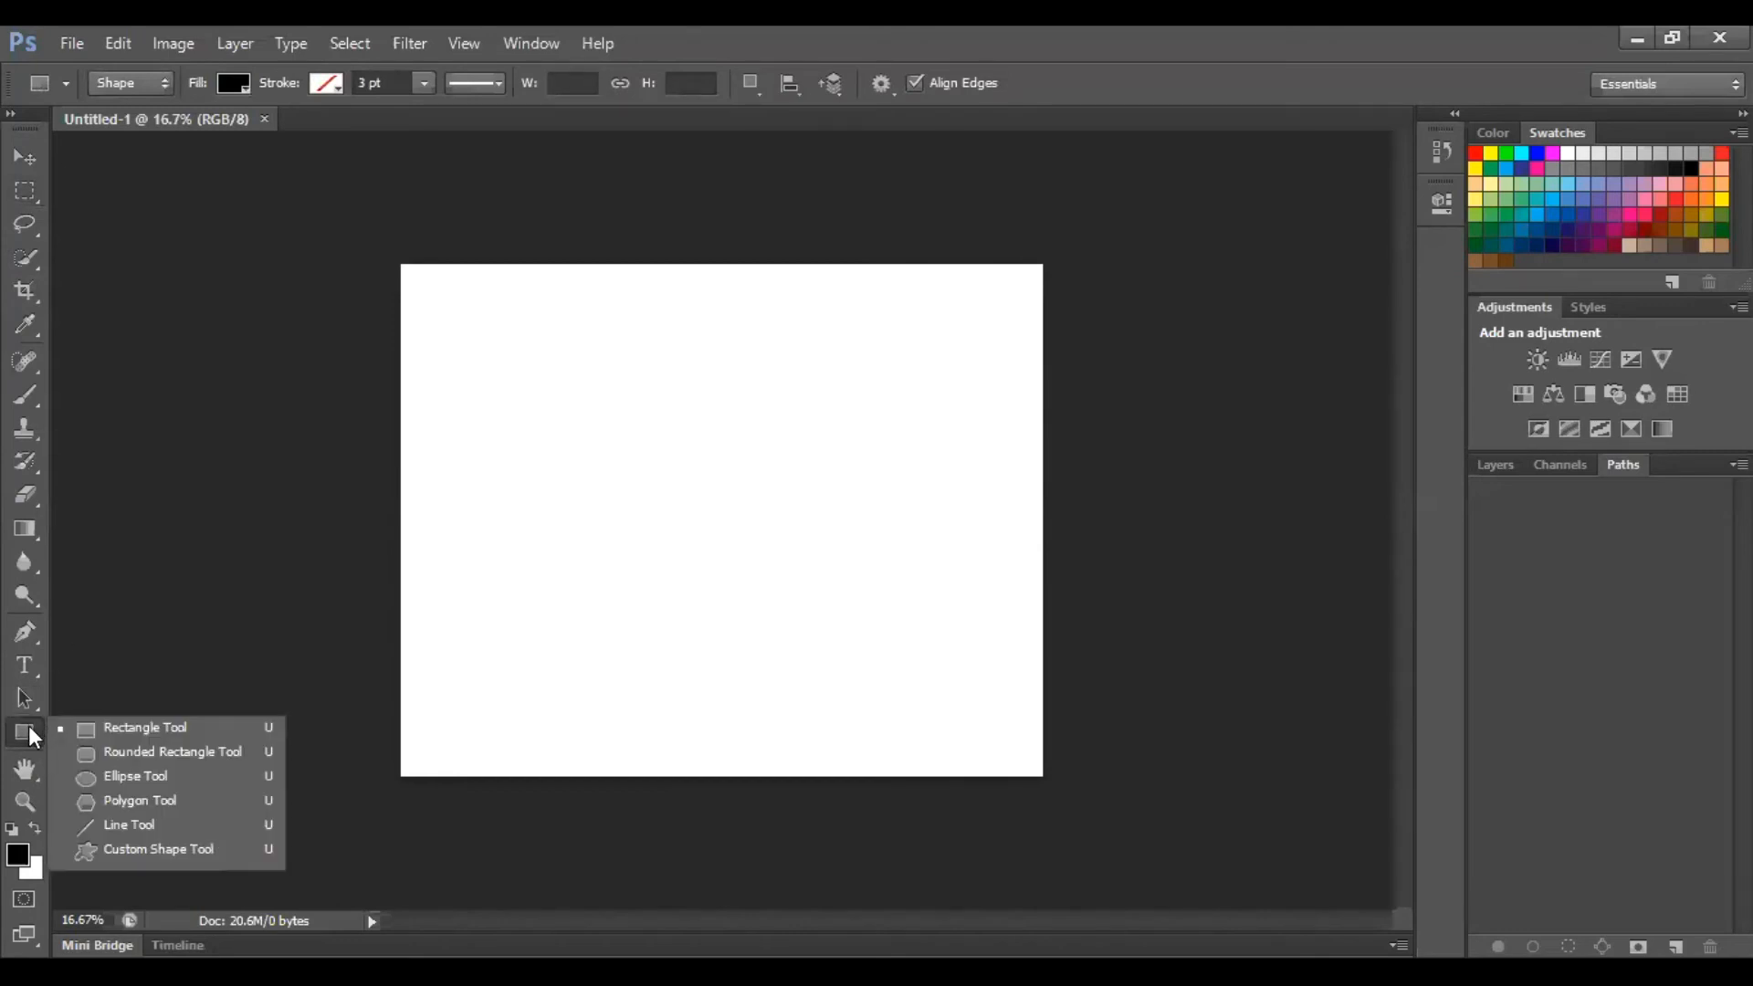
{"action": "left_click", "coordinate": [25, 736]}
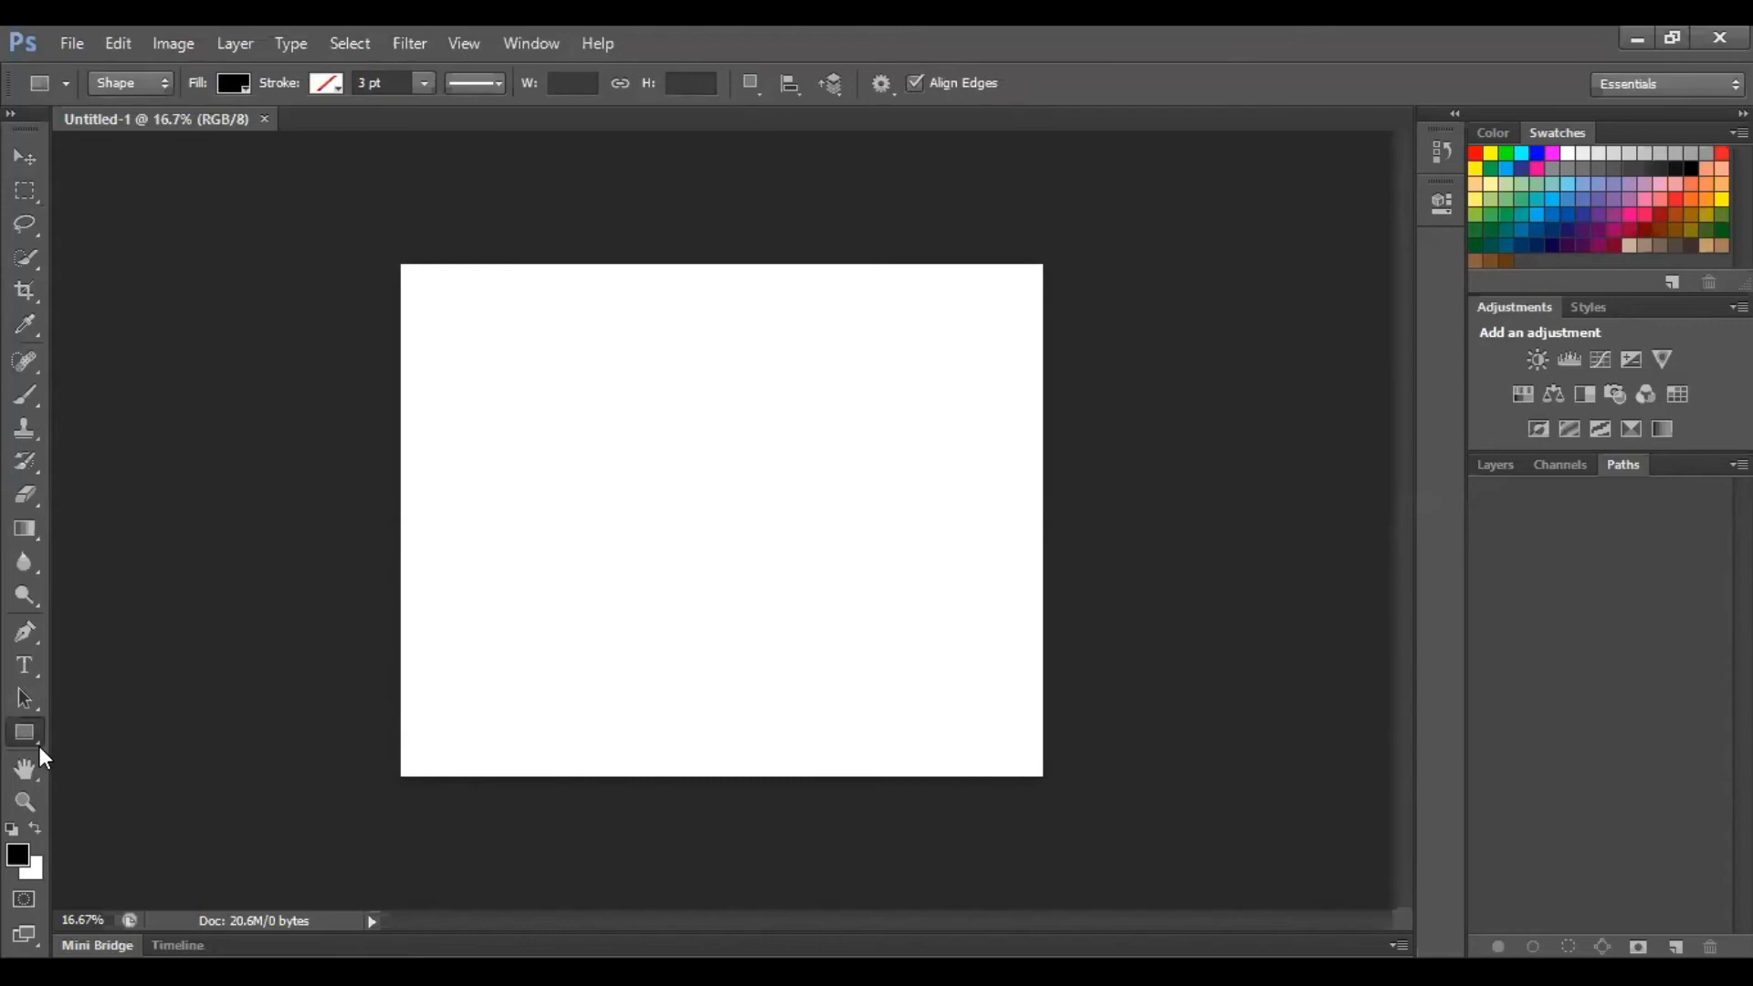
{"action": "right_click", "coordinate": [40, 749]}
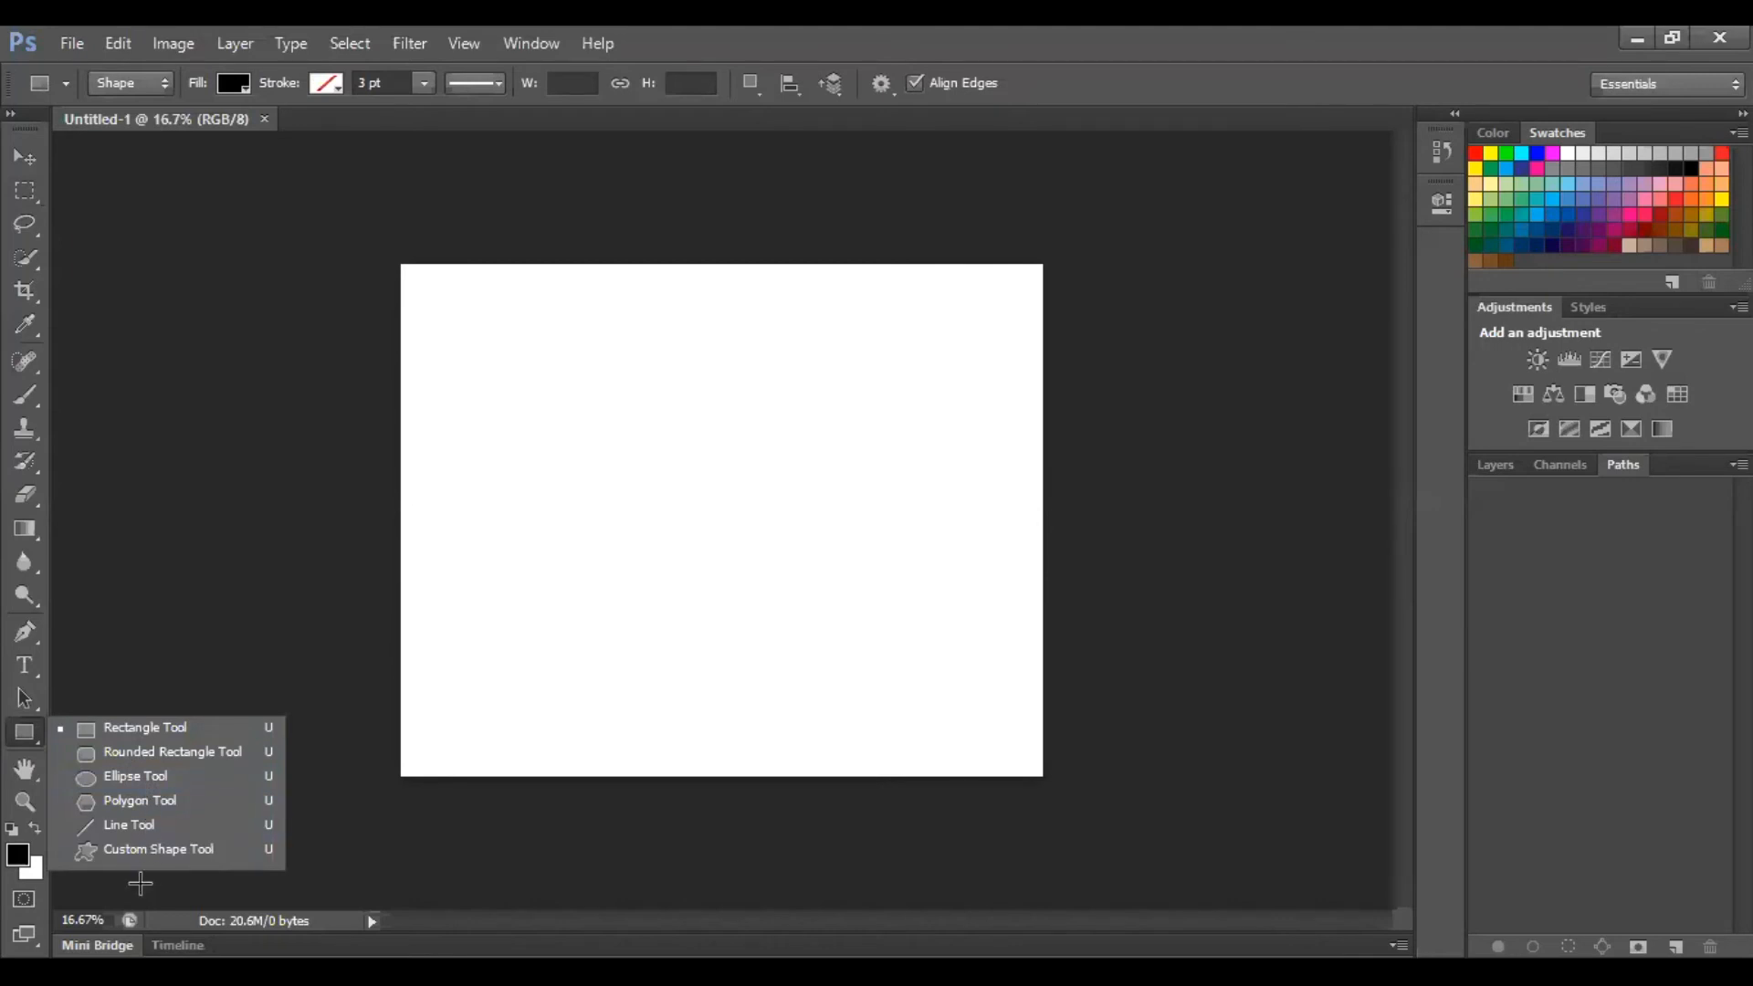
{"action": "left_click", "coordinate": [196, 776]}
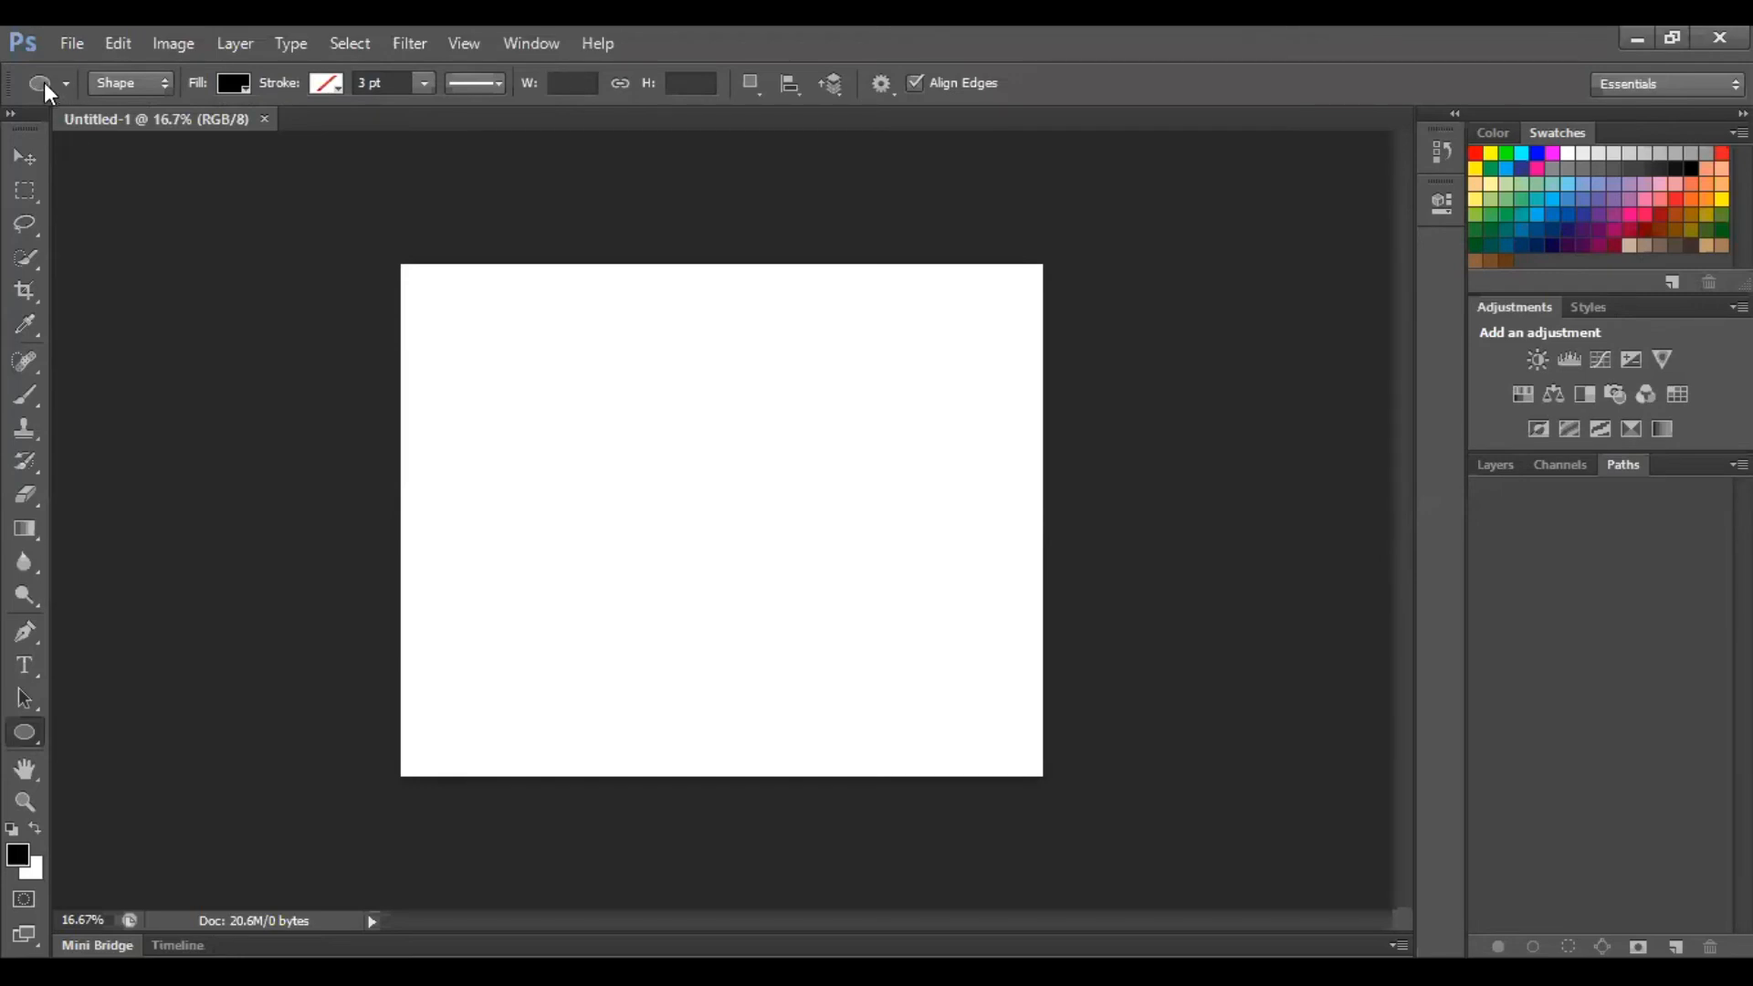
{"action": "left_click", "coordinate": [153, 84]}
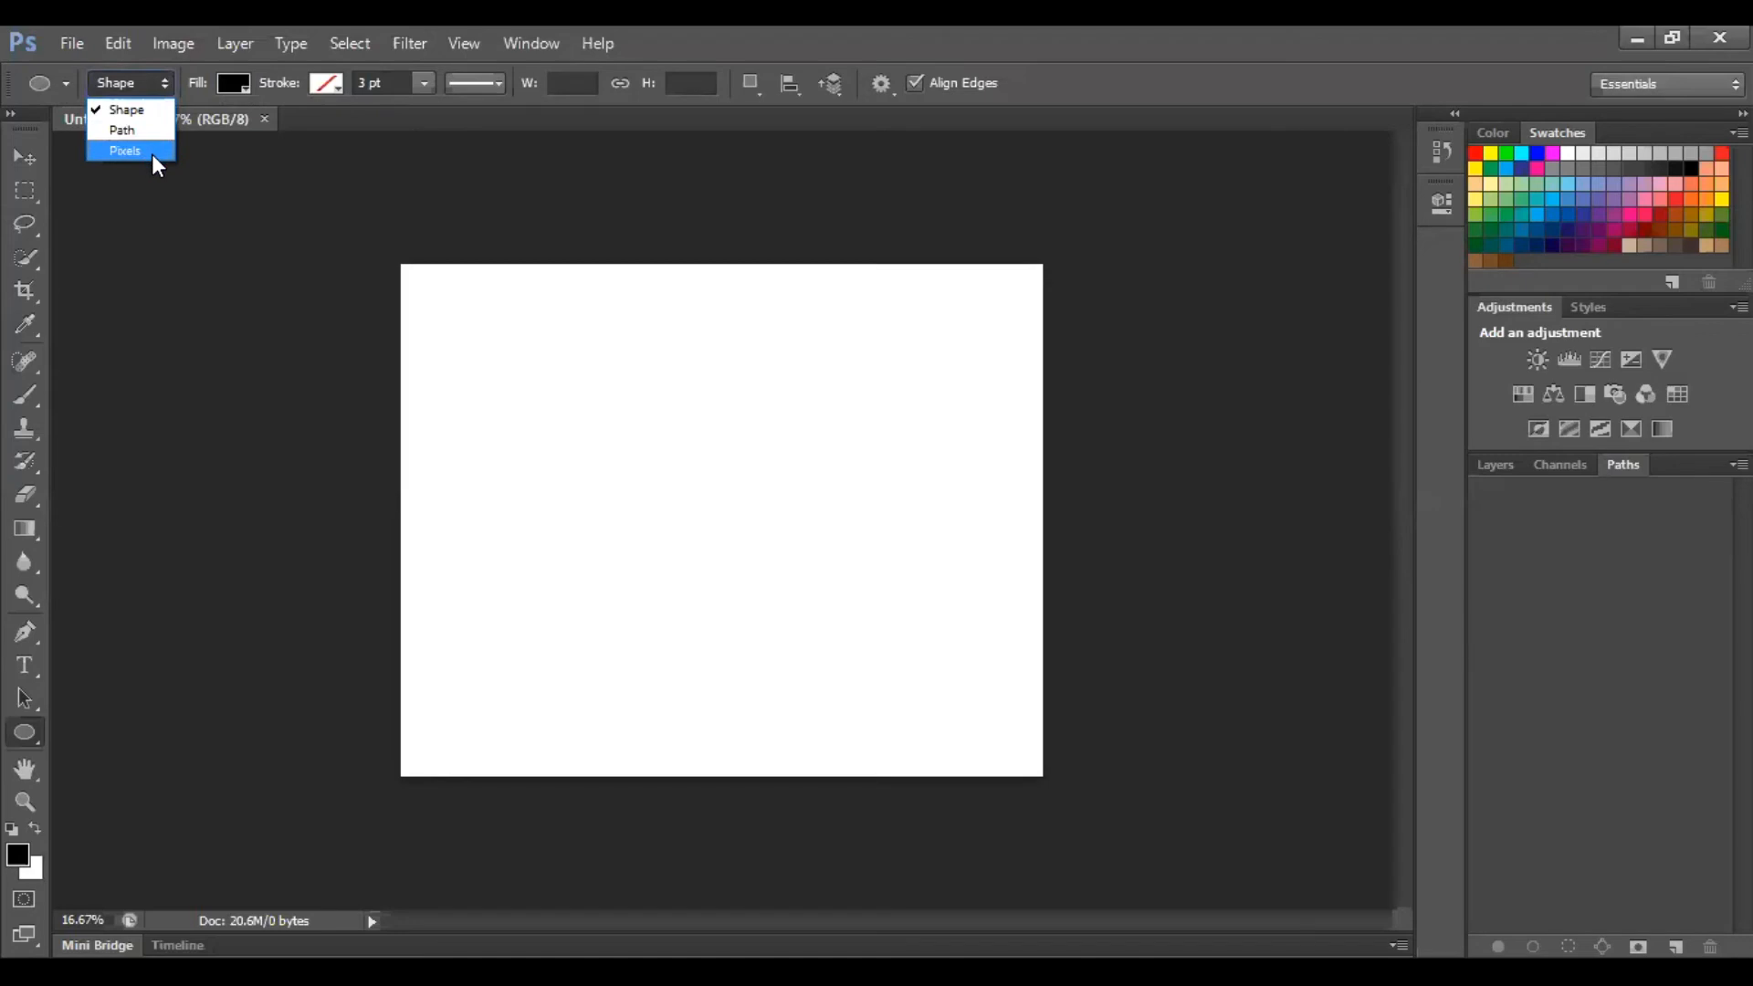
{"action": "left_click", "coordinate": [133, 90]}
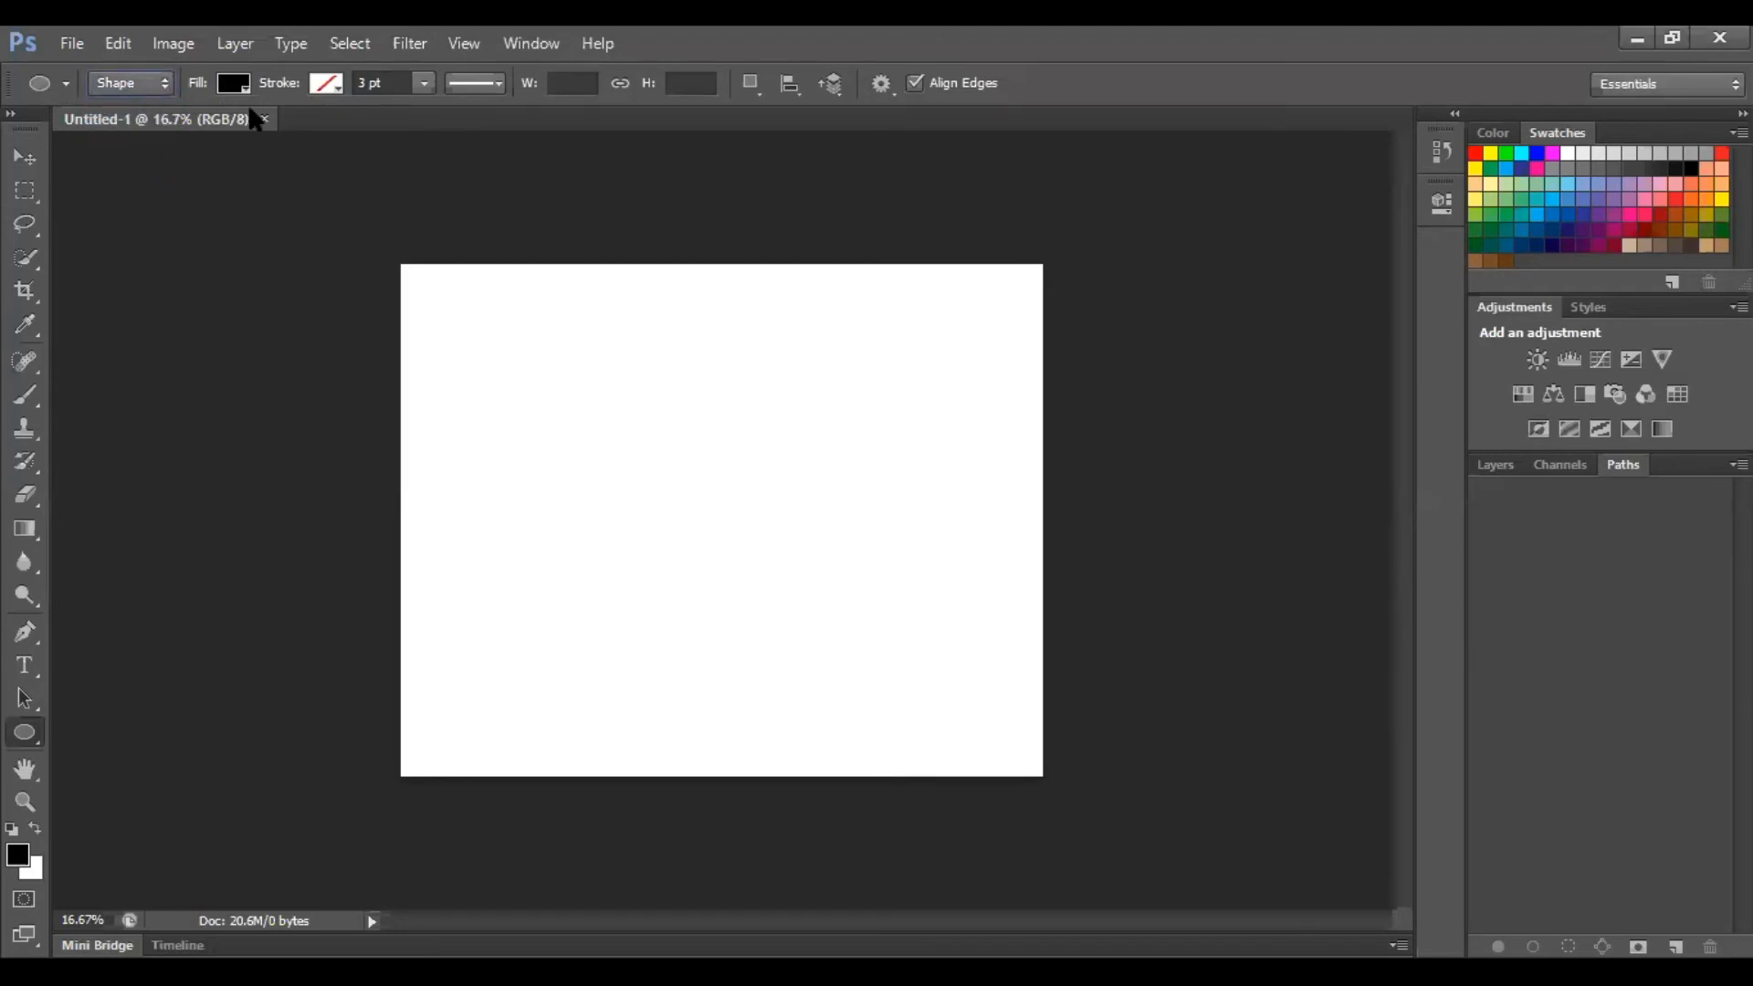
Step: Set the ellipse's fill to light blue and its stroke color to dark purple
{"action": "left_click", "coordinate": [241, 79]}
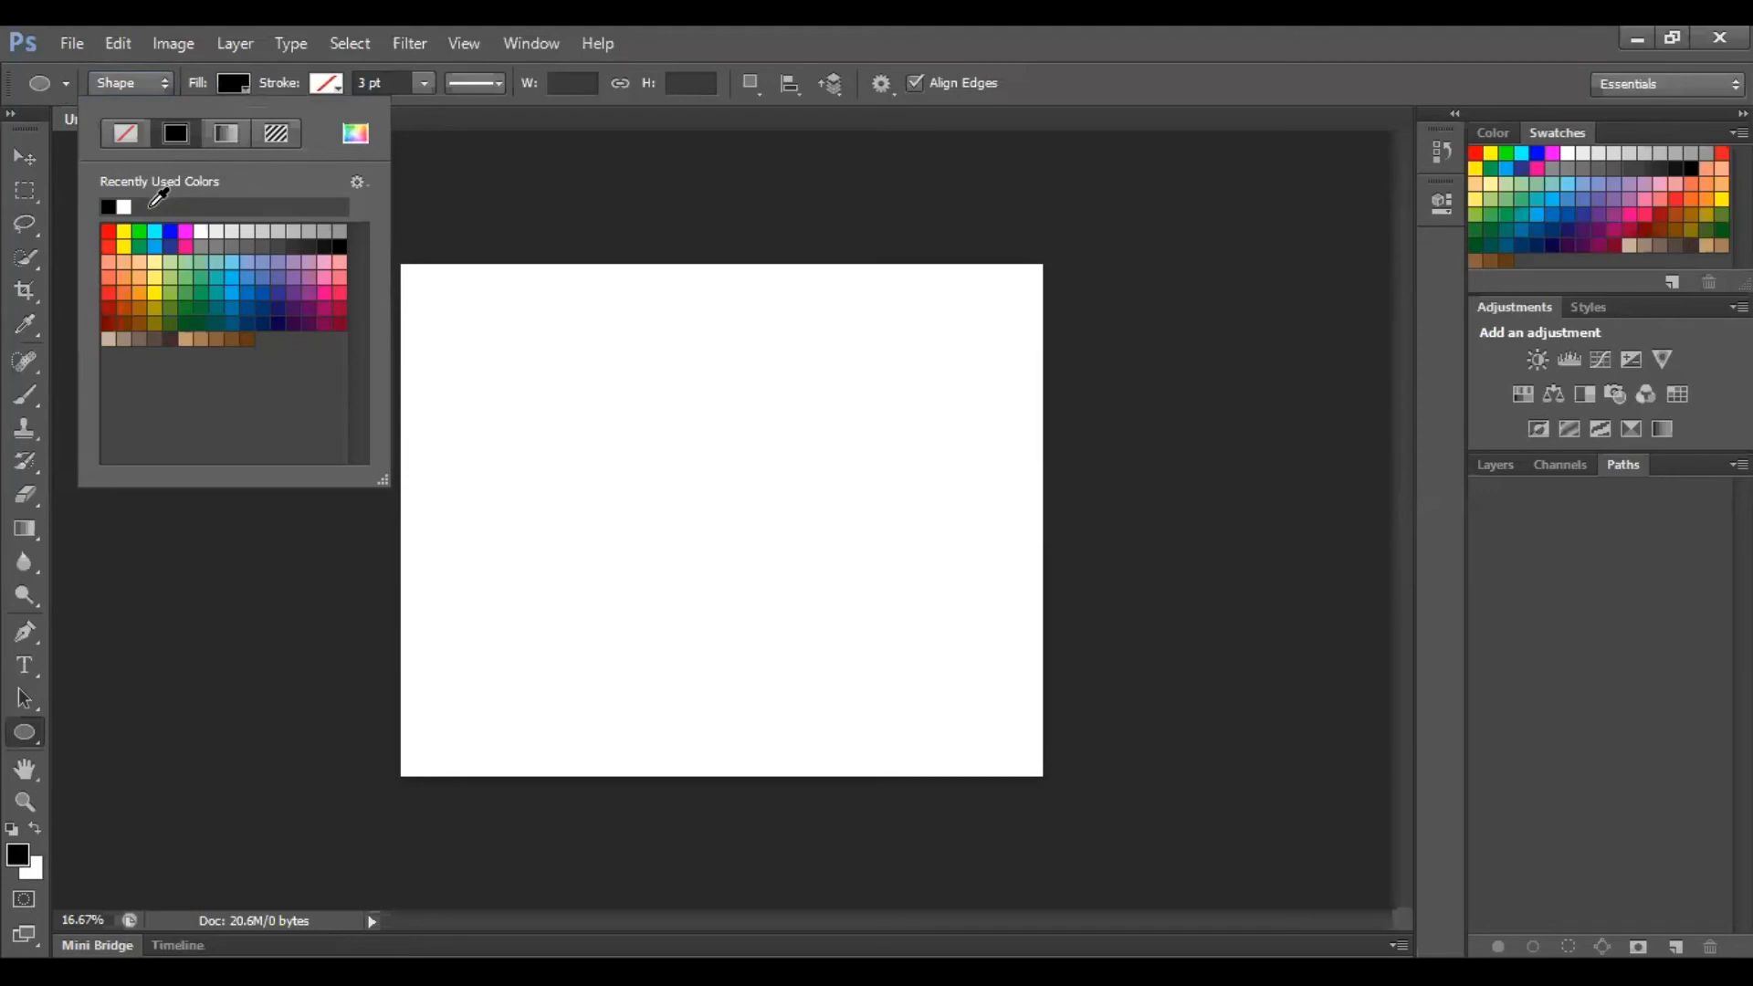
{"action": "left_click", "coordinate": [123, 263]}
{"action": "left_click", "coordinate": [233, 276]}
{"action": "left_click", "coordinate": [326, 82]}
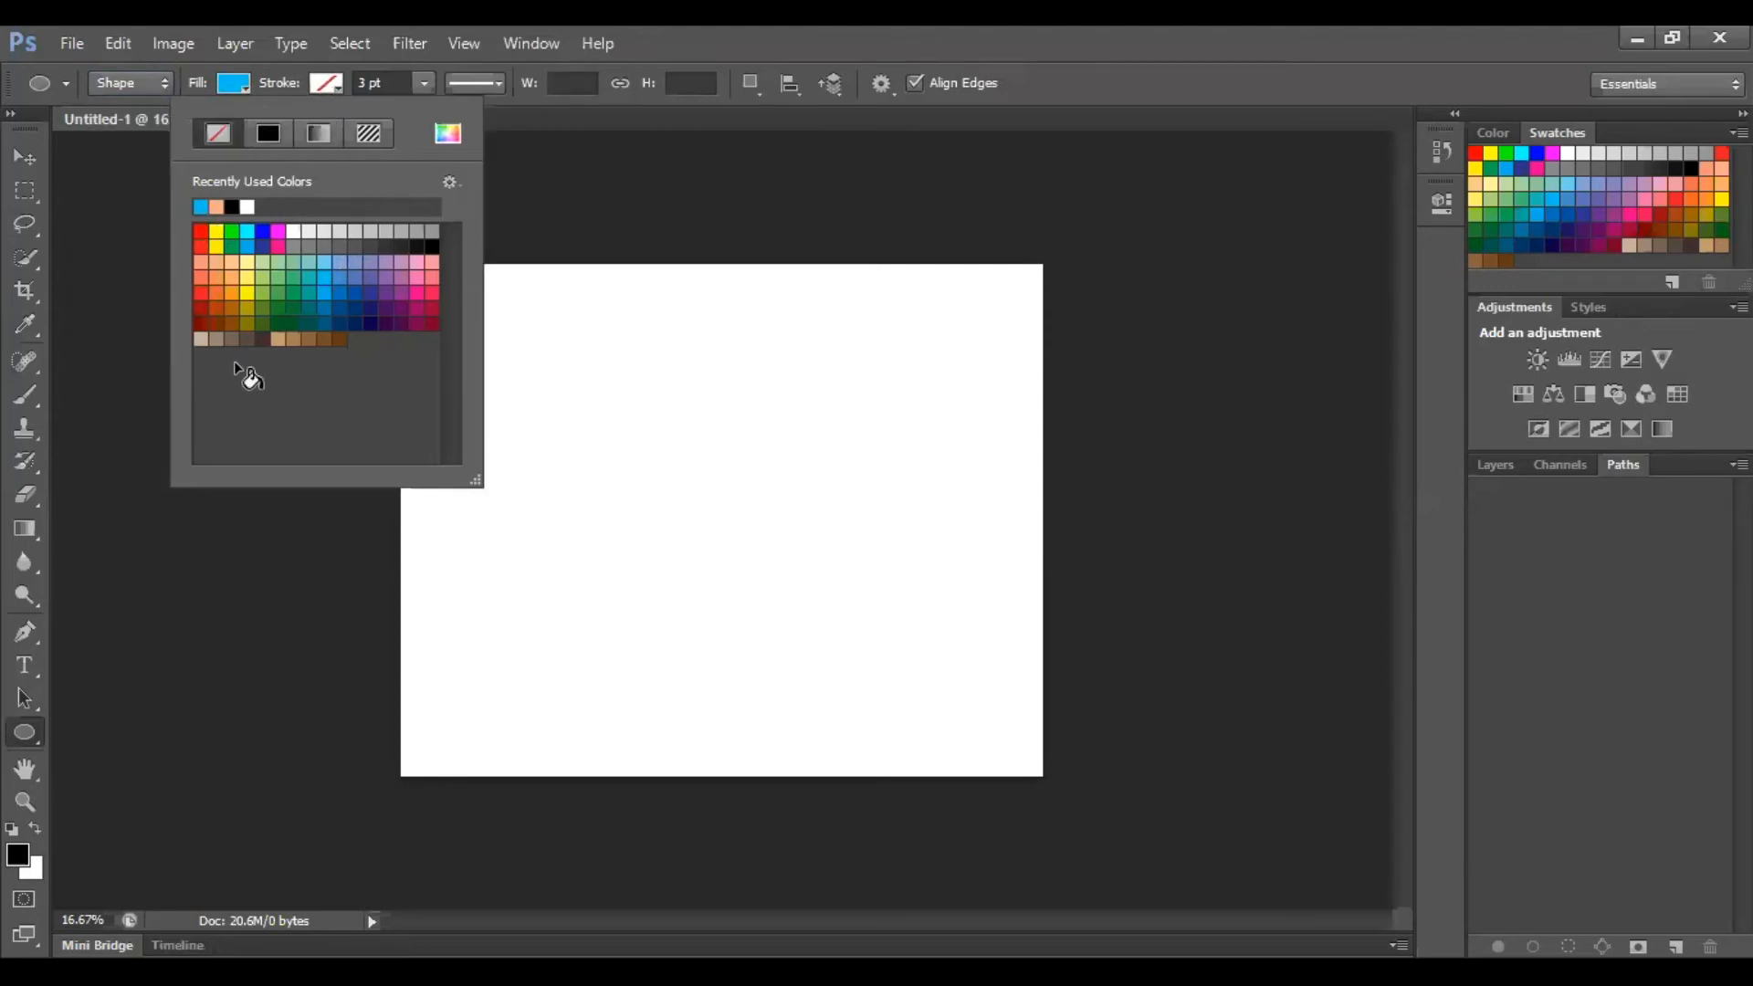
{"action": "left_click", "coordinate": [408, 321]}
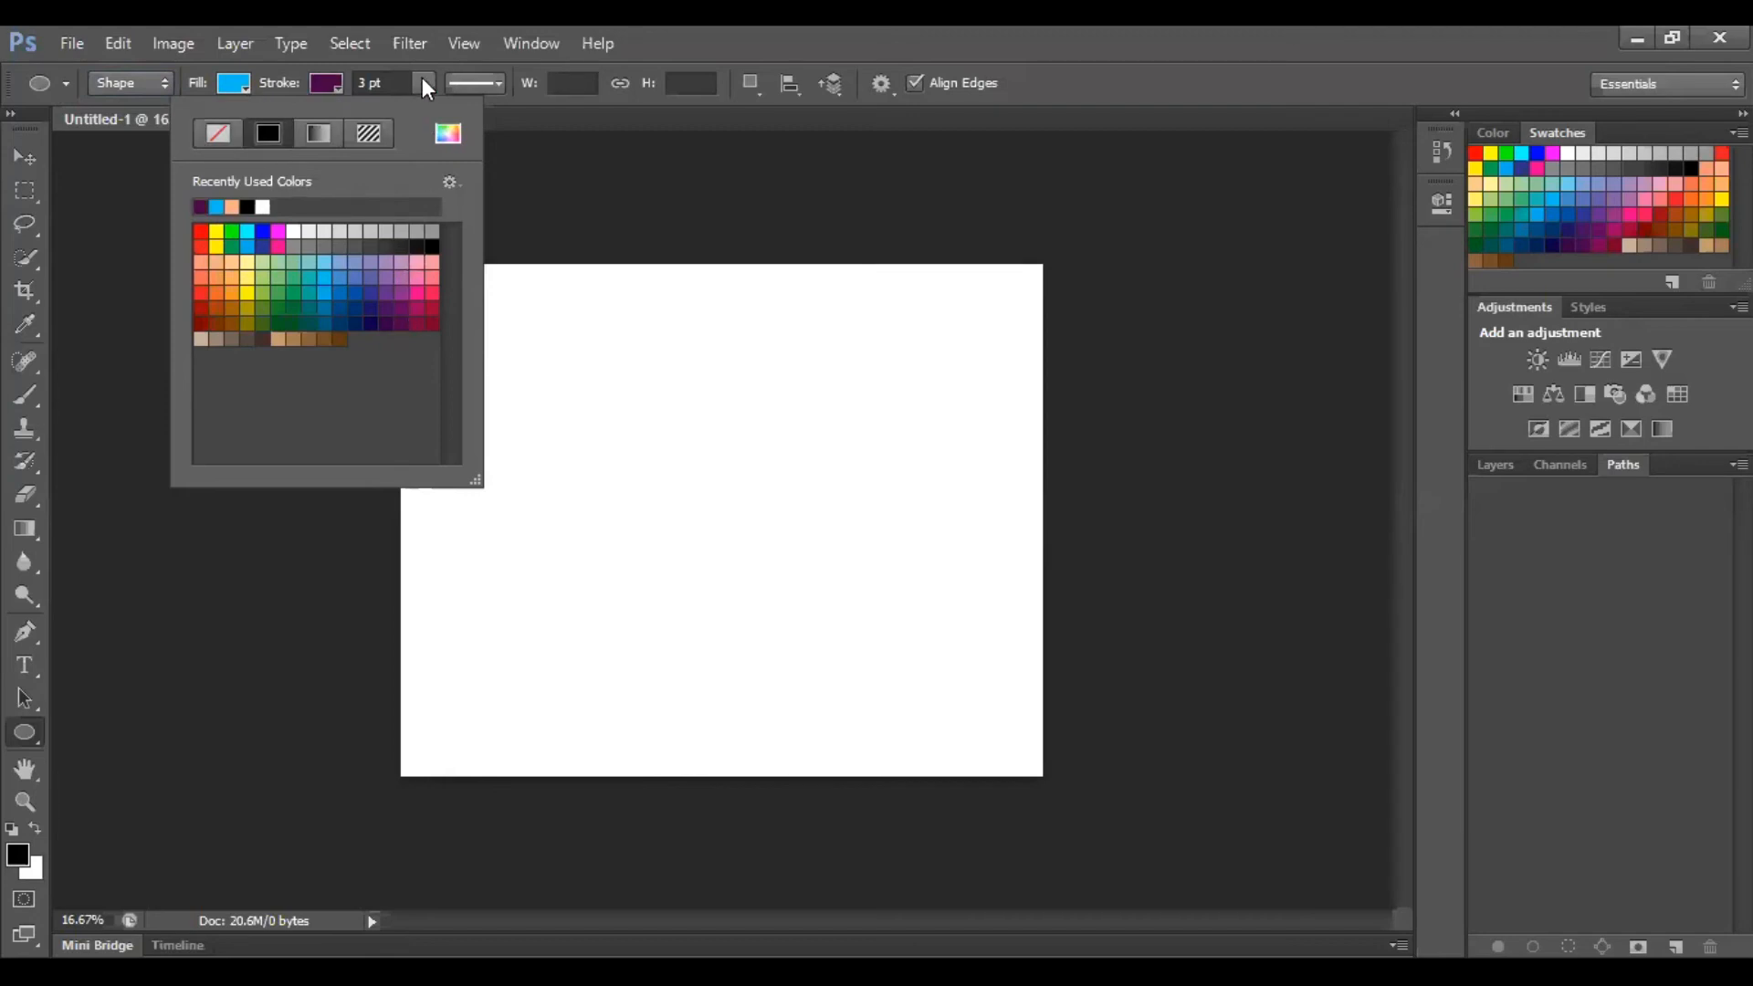
Step: Set a solid 6.05 pt stroke and draw a circle about 774 x 780 px in the upper-left part of the canvas
{"action": "left_click", "coordinate": [423, 83]}
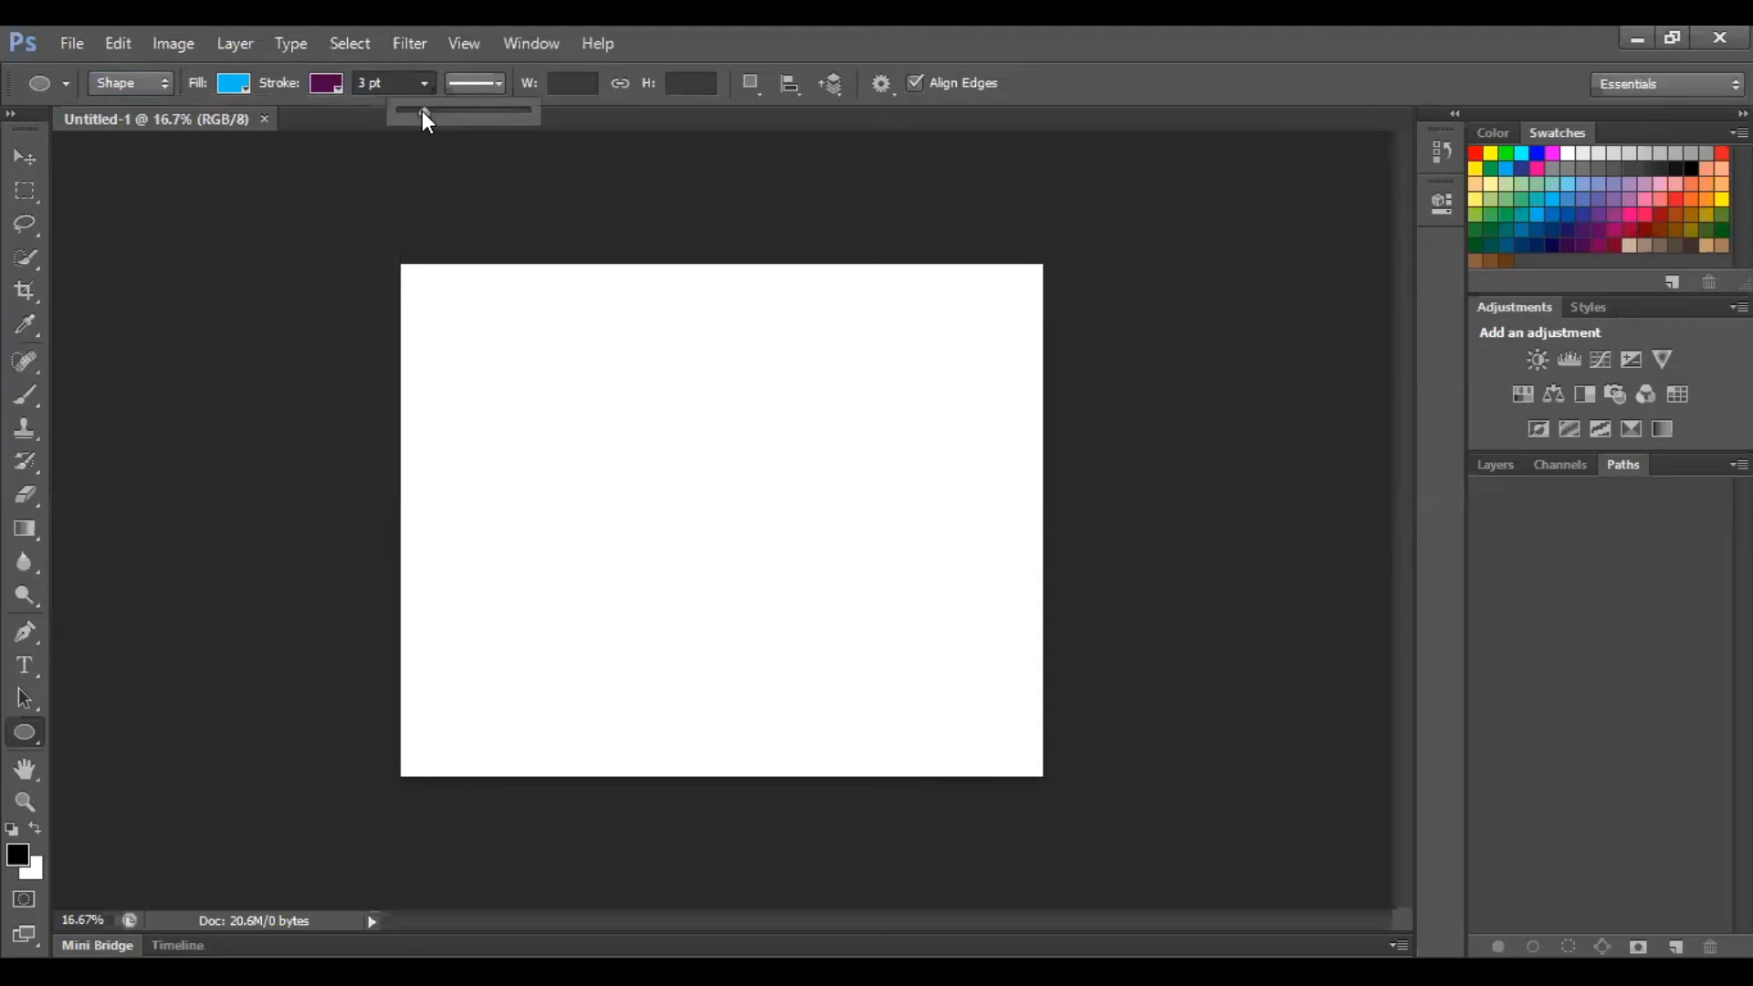
{"action": "left_click_drag", "start_coordinate": [425, 112], "coordinate": [434, 113]}
{"action": "left_click", "coordinate": [499, 82]}
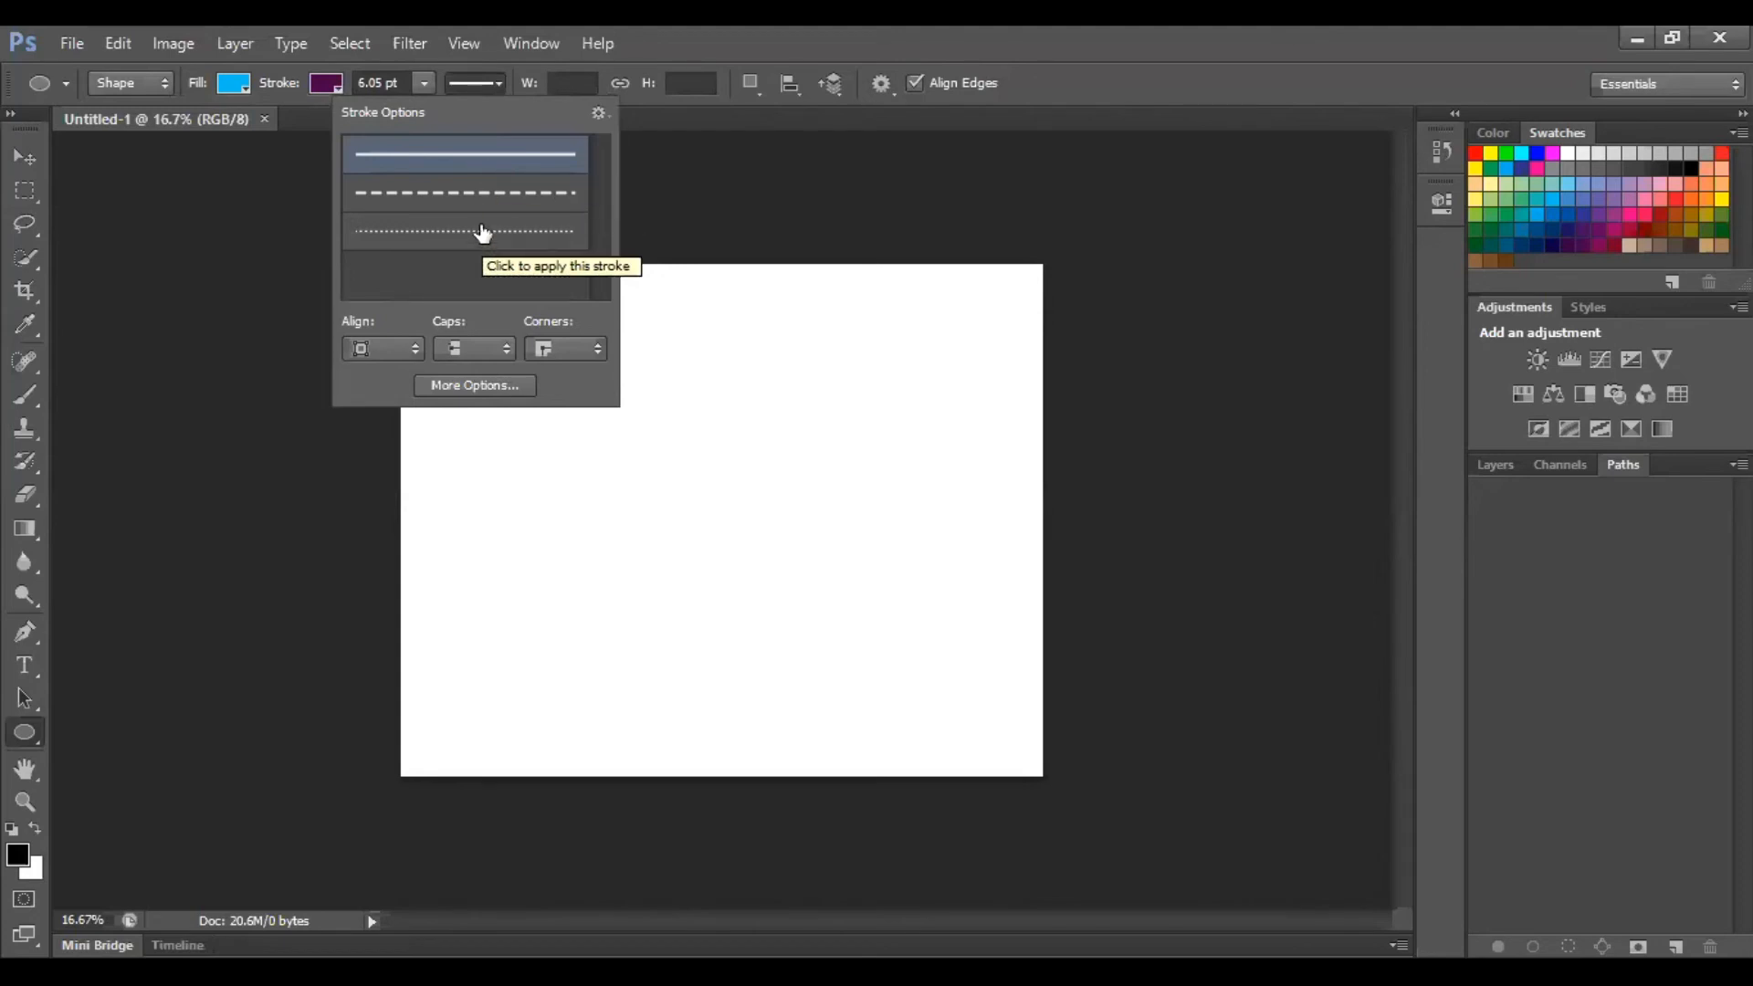
{"action": "left_click", "coordinate": [591, 69]}
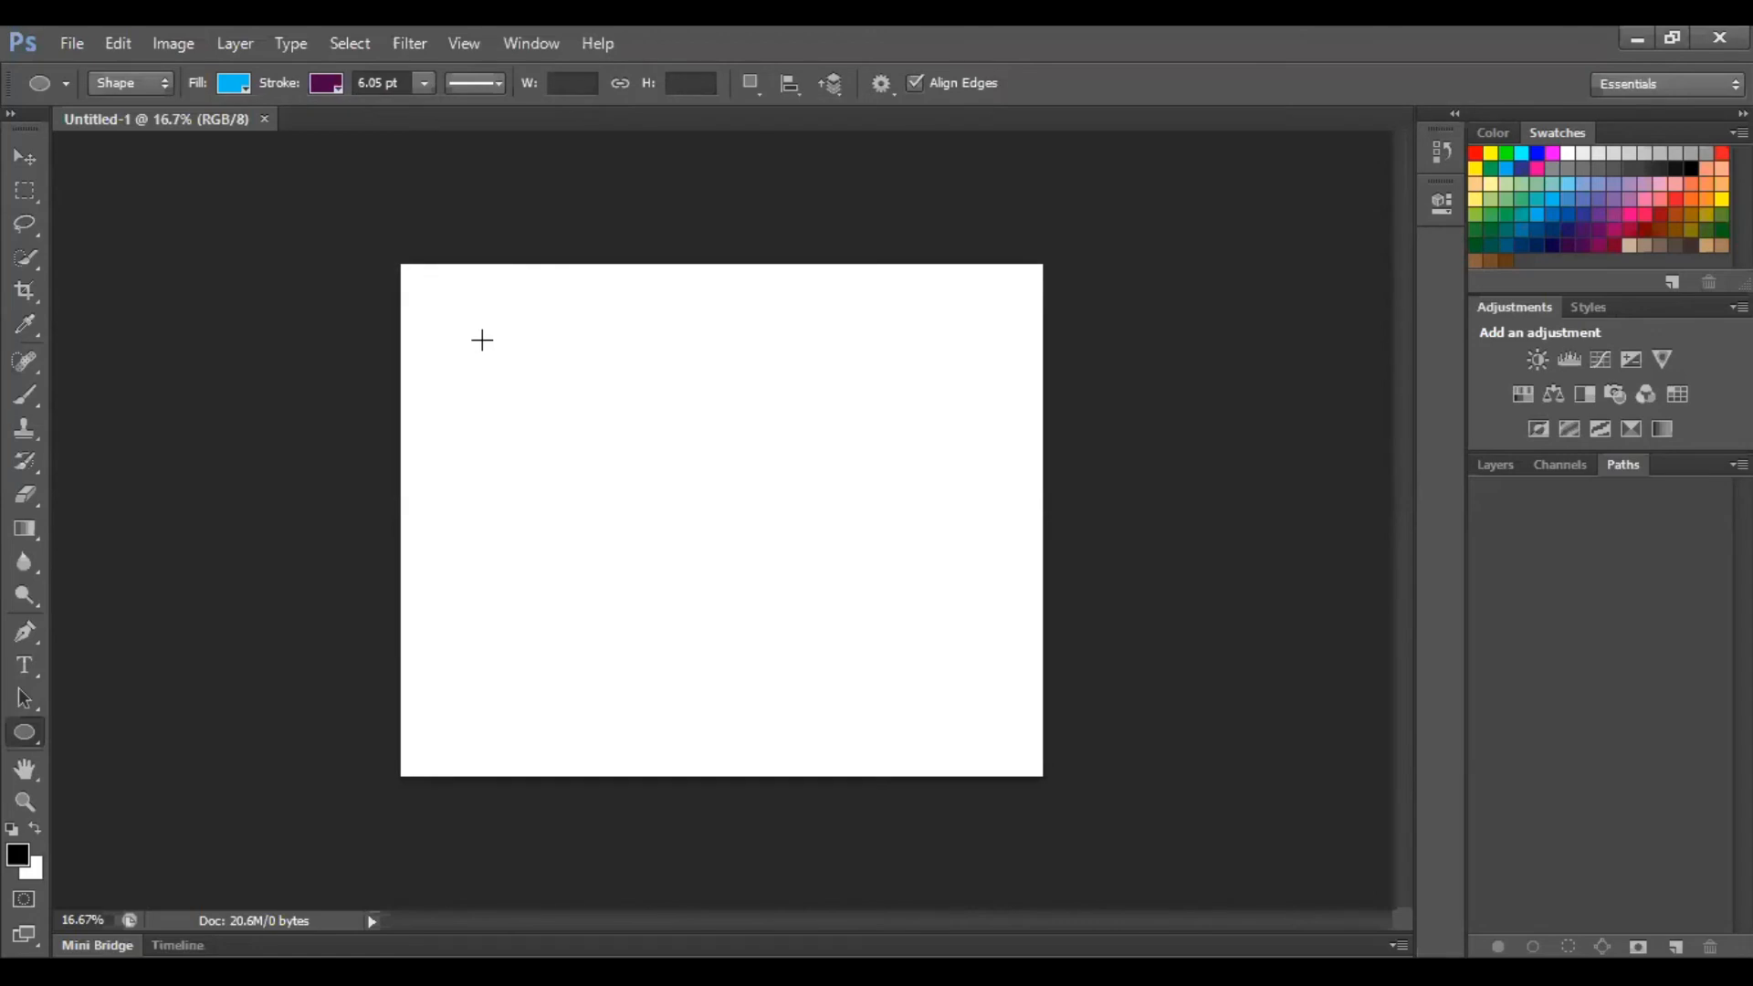
{"action": "left_click_drag", "start_coordinate": [482, 339], "coordinate": [646, 502]}
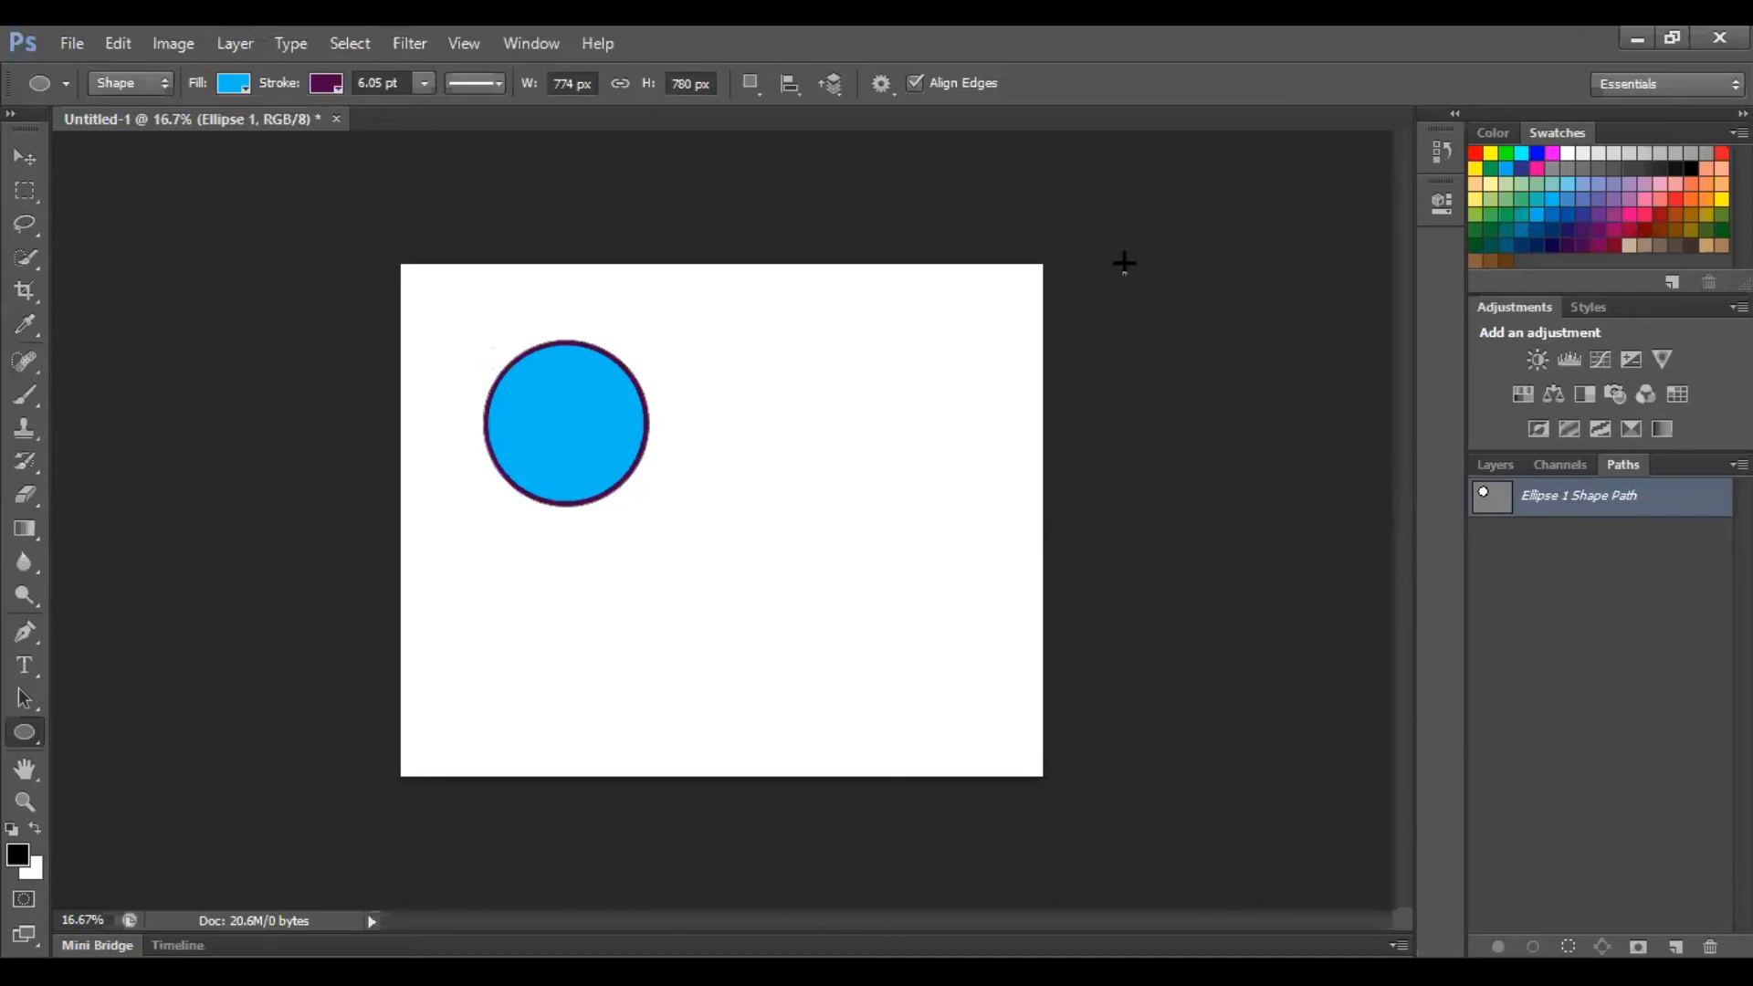
Step: Activate the Custom Shape tool and browse its available shapes
{"action": "right_click", "coordinate": [39, 743]}
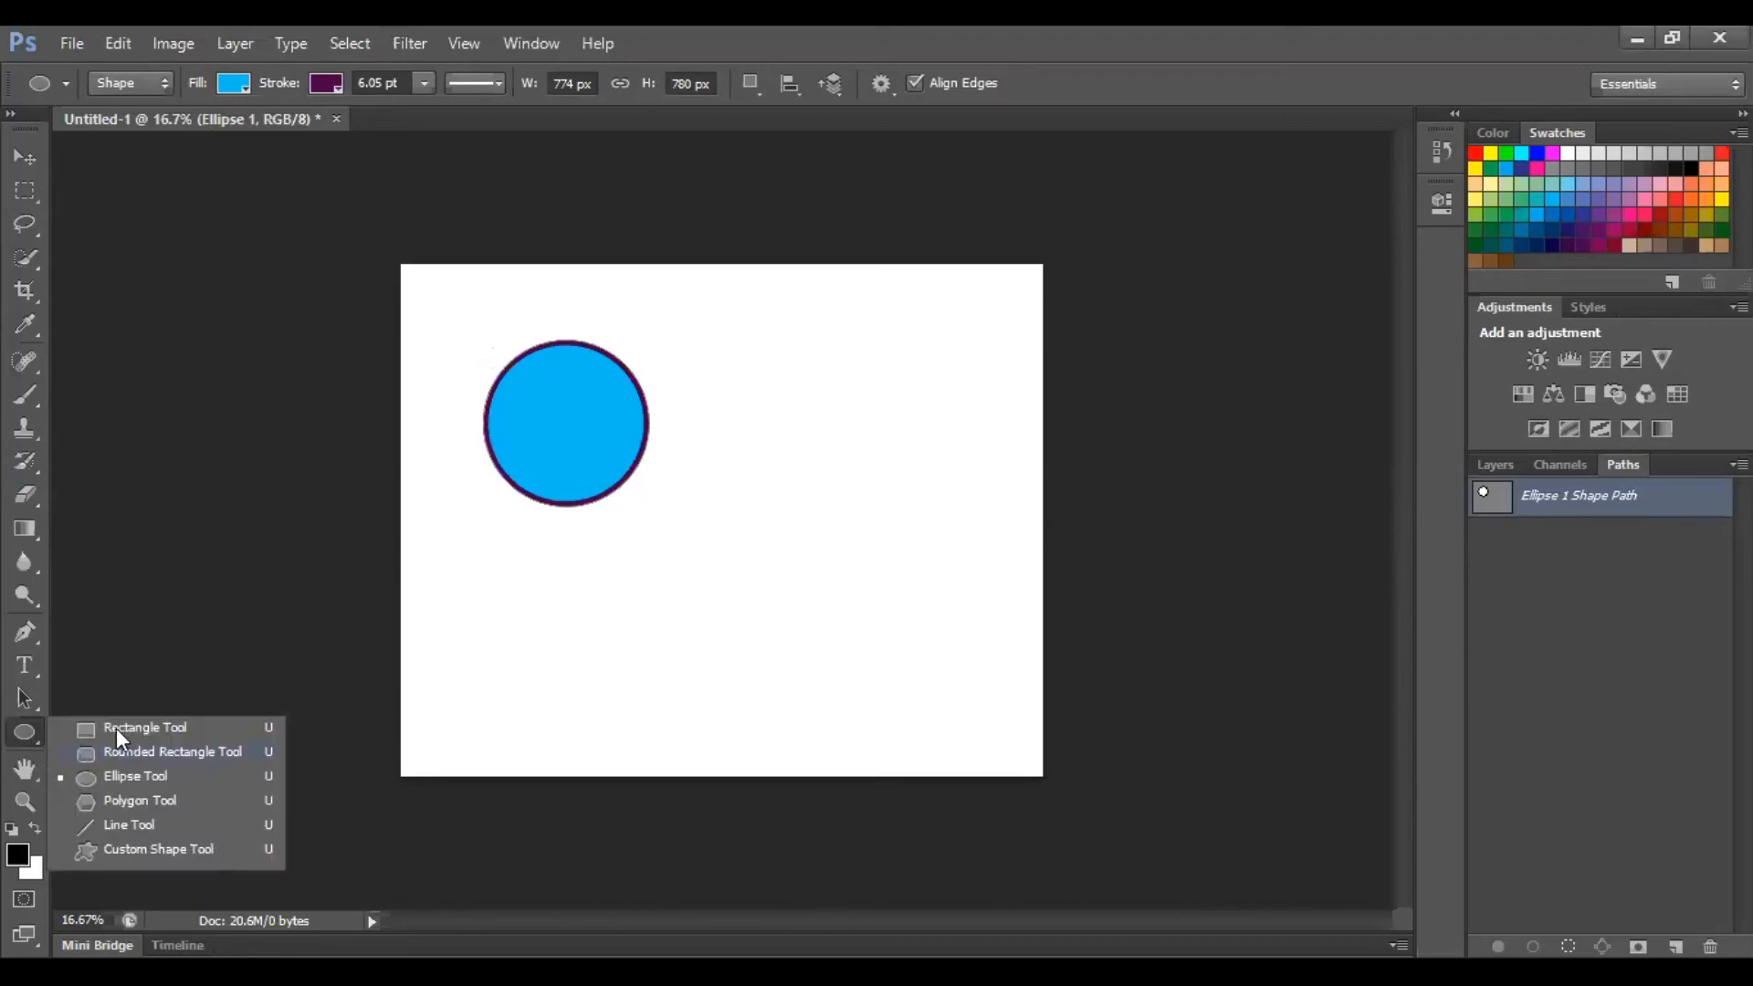
{"action": "left_click", "coordinate": [161, 847]}
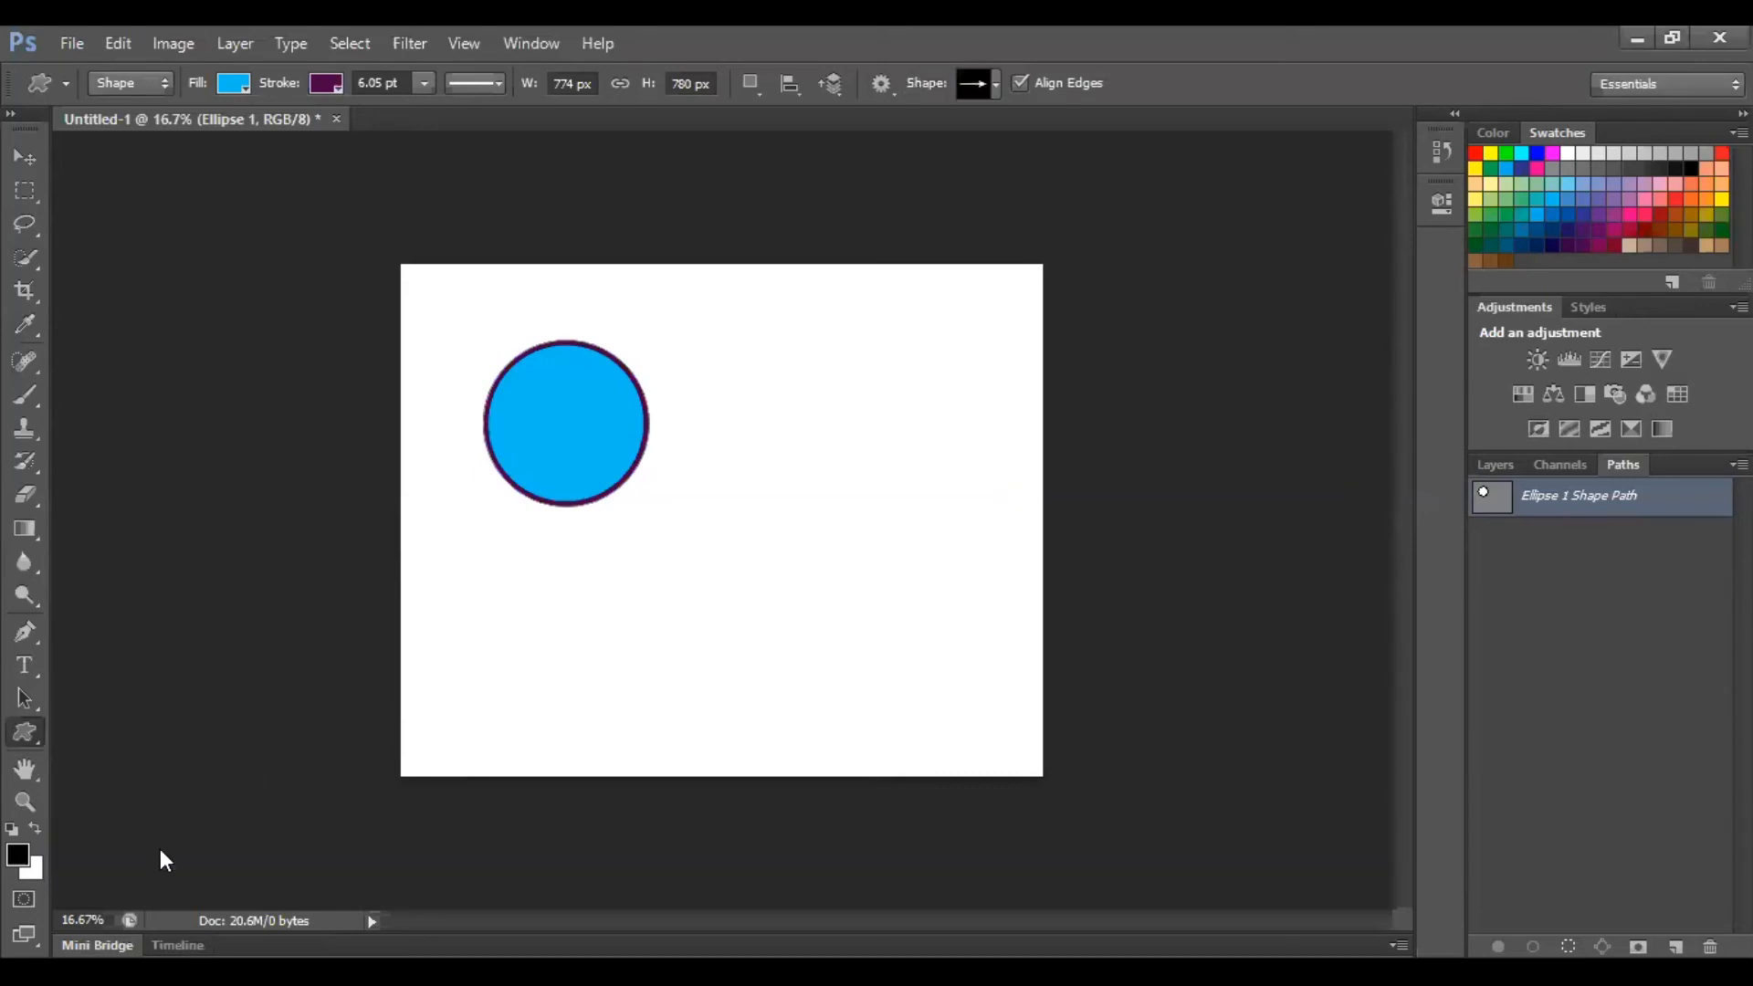
{"action": "left_click", "coordinate": [997, 84]}
{"action": "left_click_drag", "start_coordinate": [1081, 183], "coordinate": [1097, 118]}
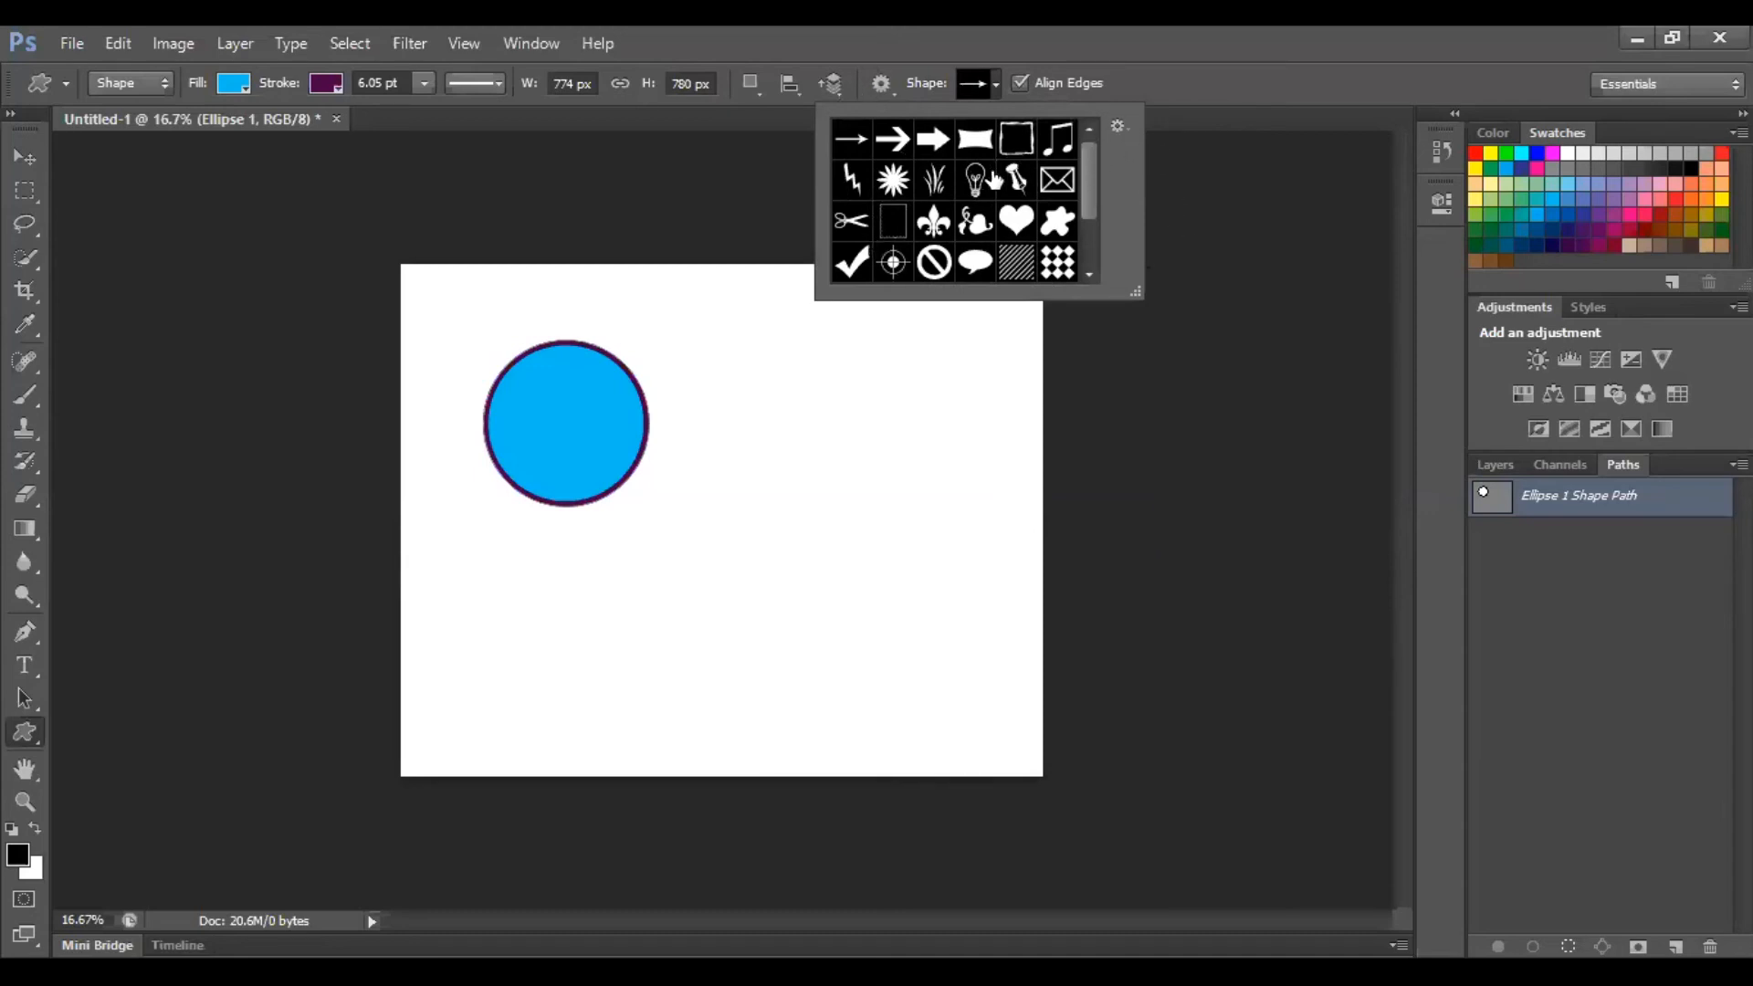
Step: Append the Arrows set to the custom shapes and look through the added arrows
{"action": "left_click", "coordinate": [1117, 127]}
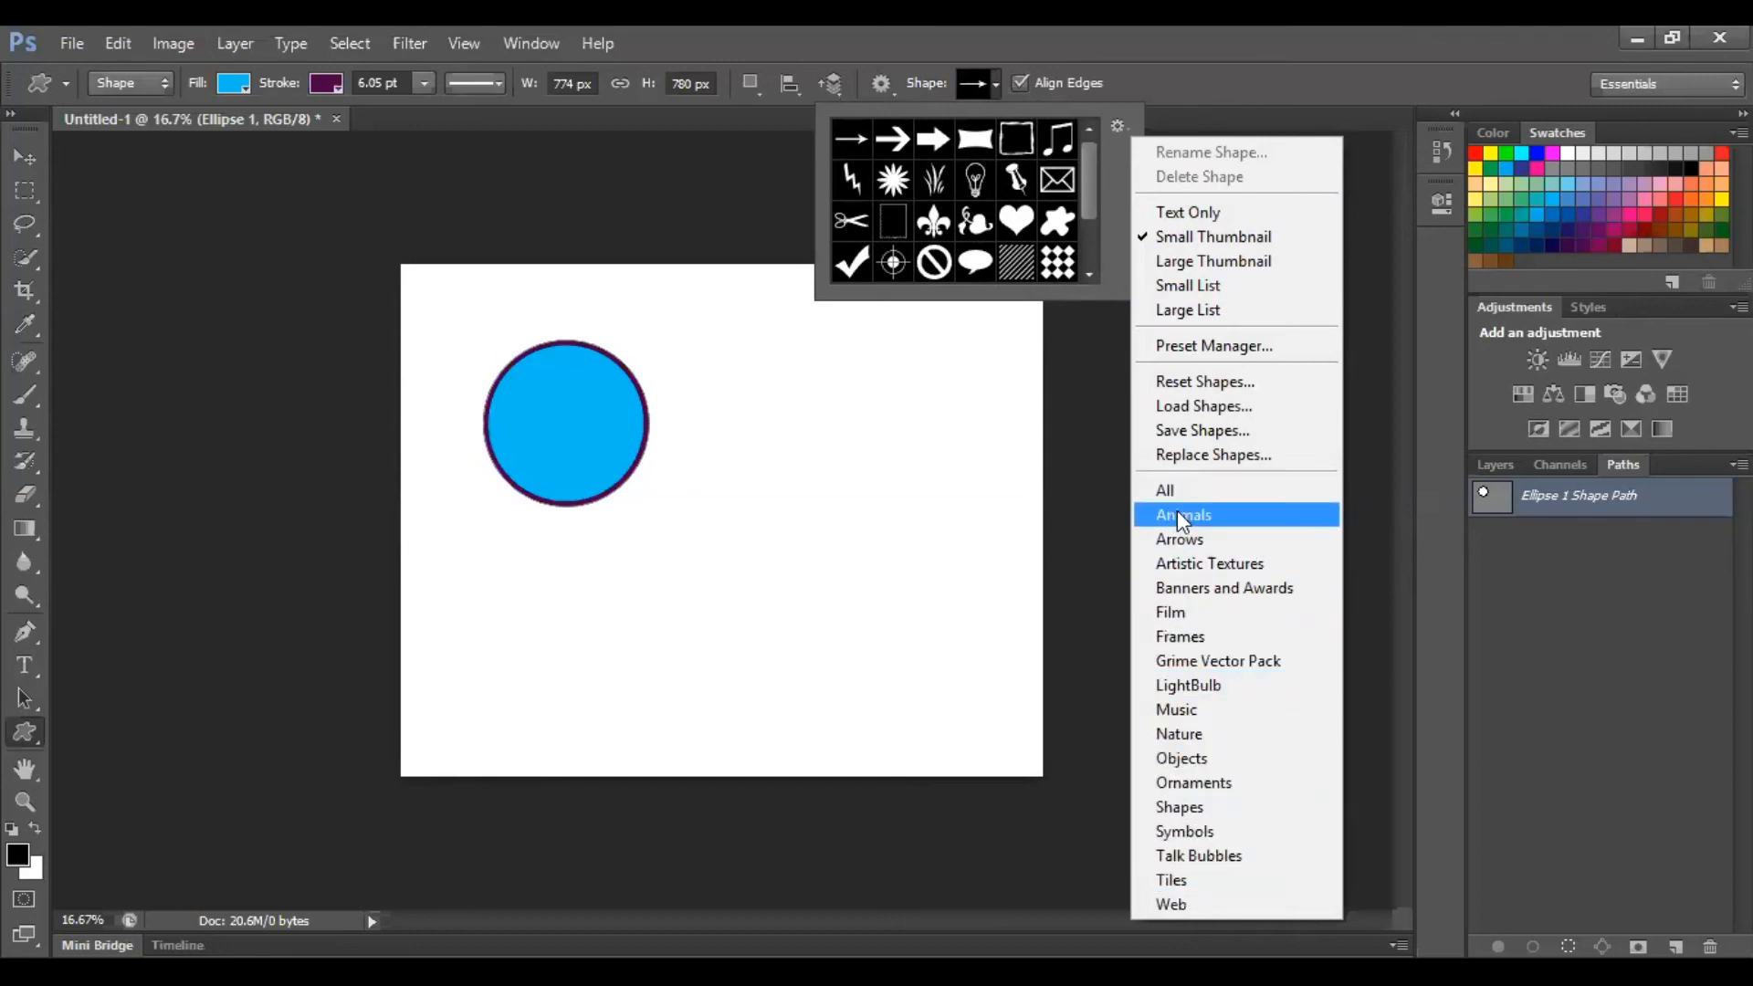
{"action": "left_click", "coordinate": [1181, 540]}
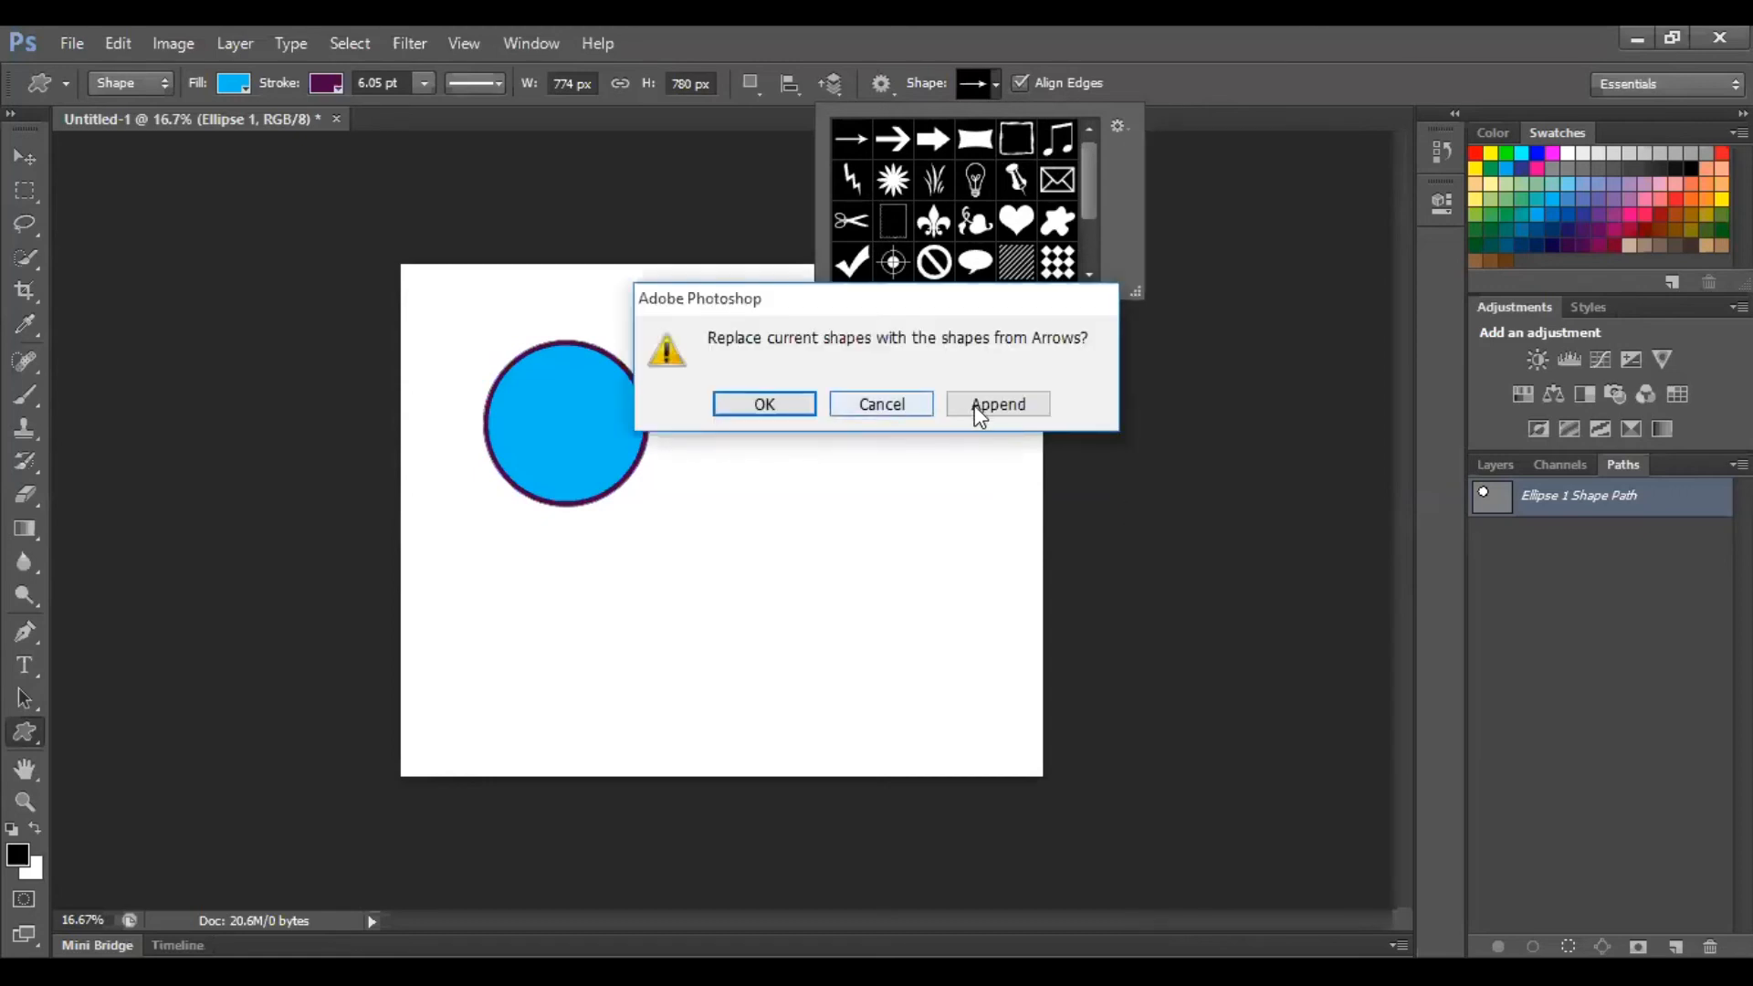
{"action": "left_click", "coordinate": [984, 407]}
{"action": "left_click_drag", "start_coordinate": [1088, 157], "coordinate": [1084, 236]}
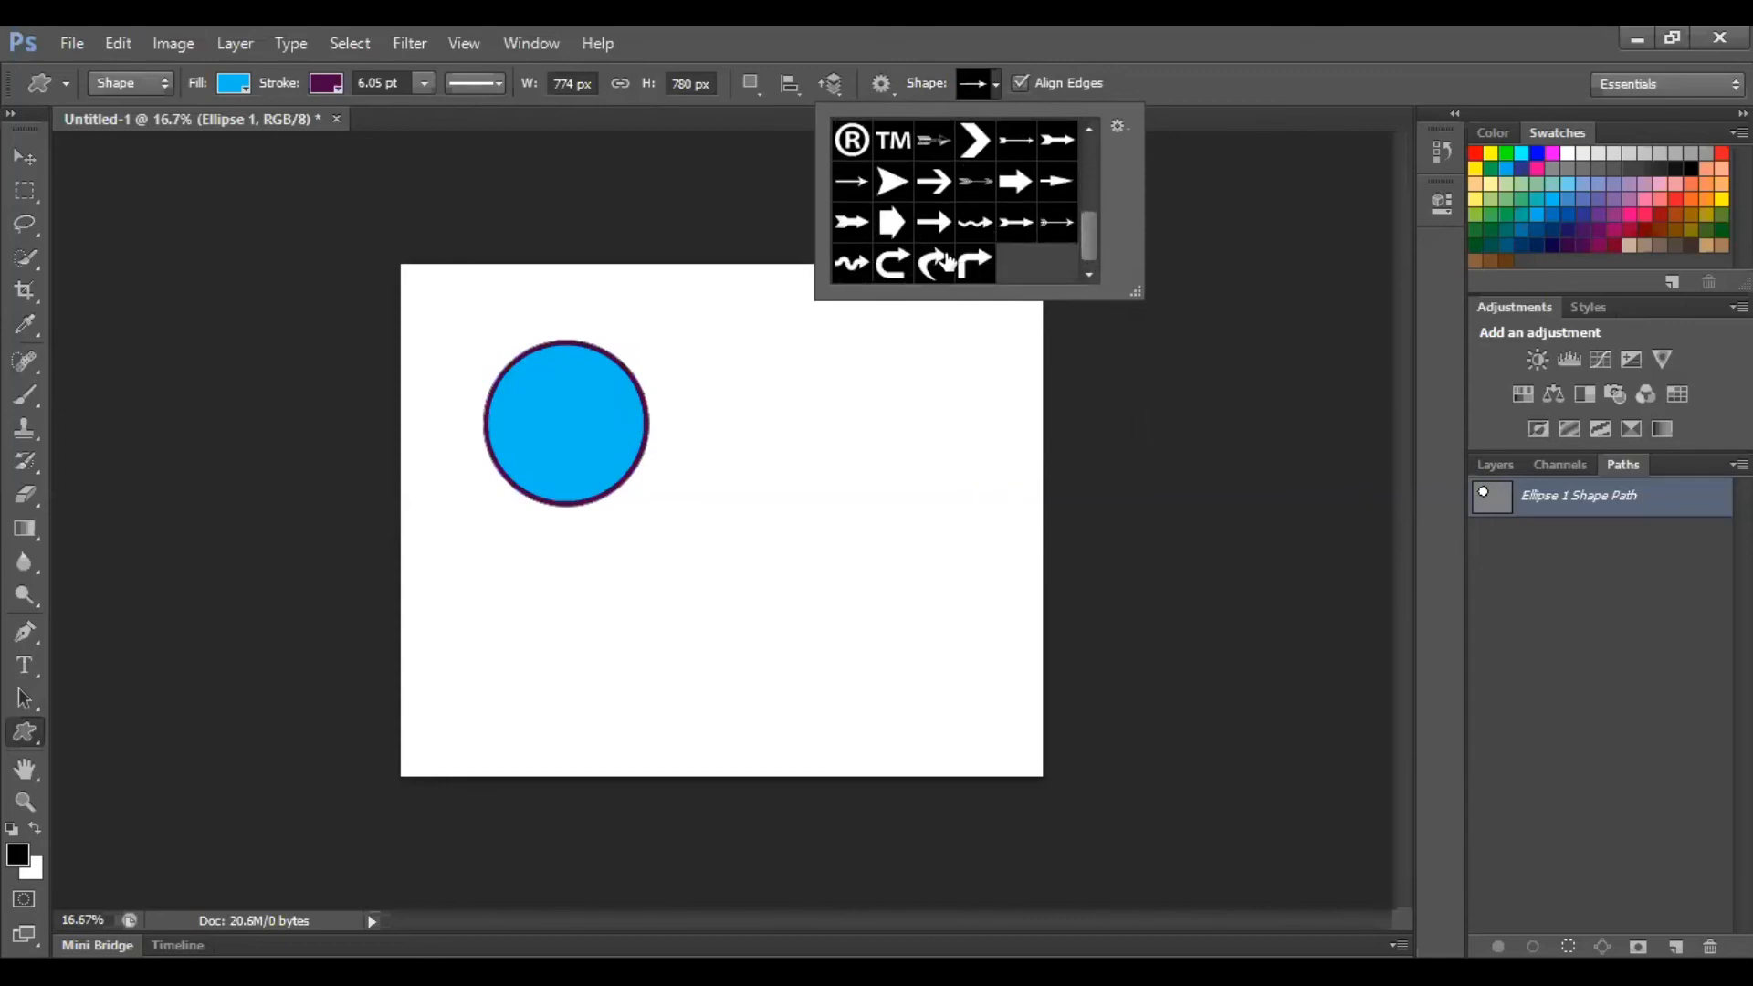
Step: Replace the current custom shapes with the Music set
{"action": "left_click", "coordinate": [1115, 126]}
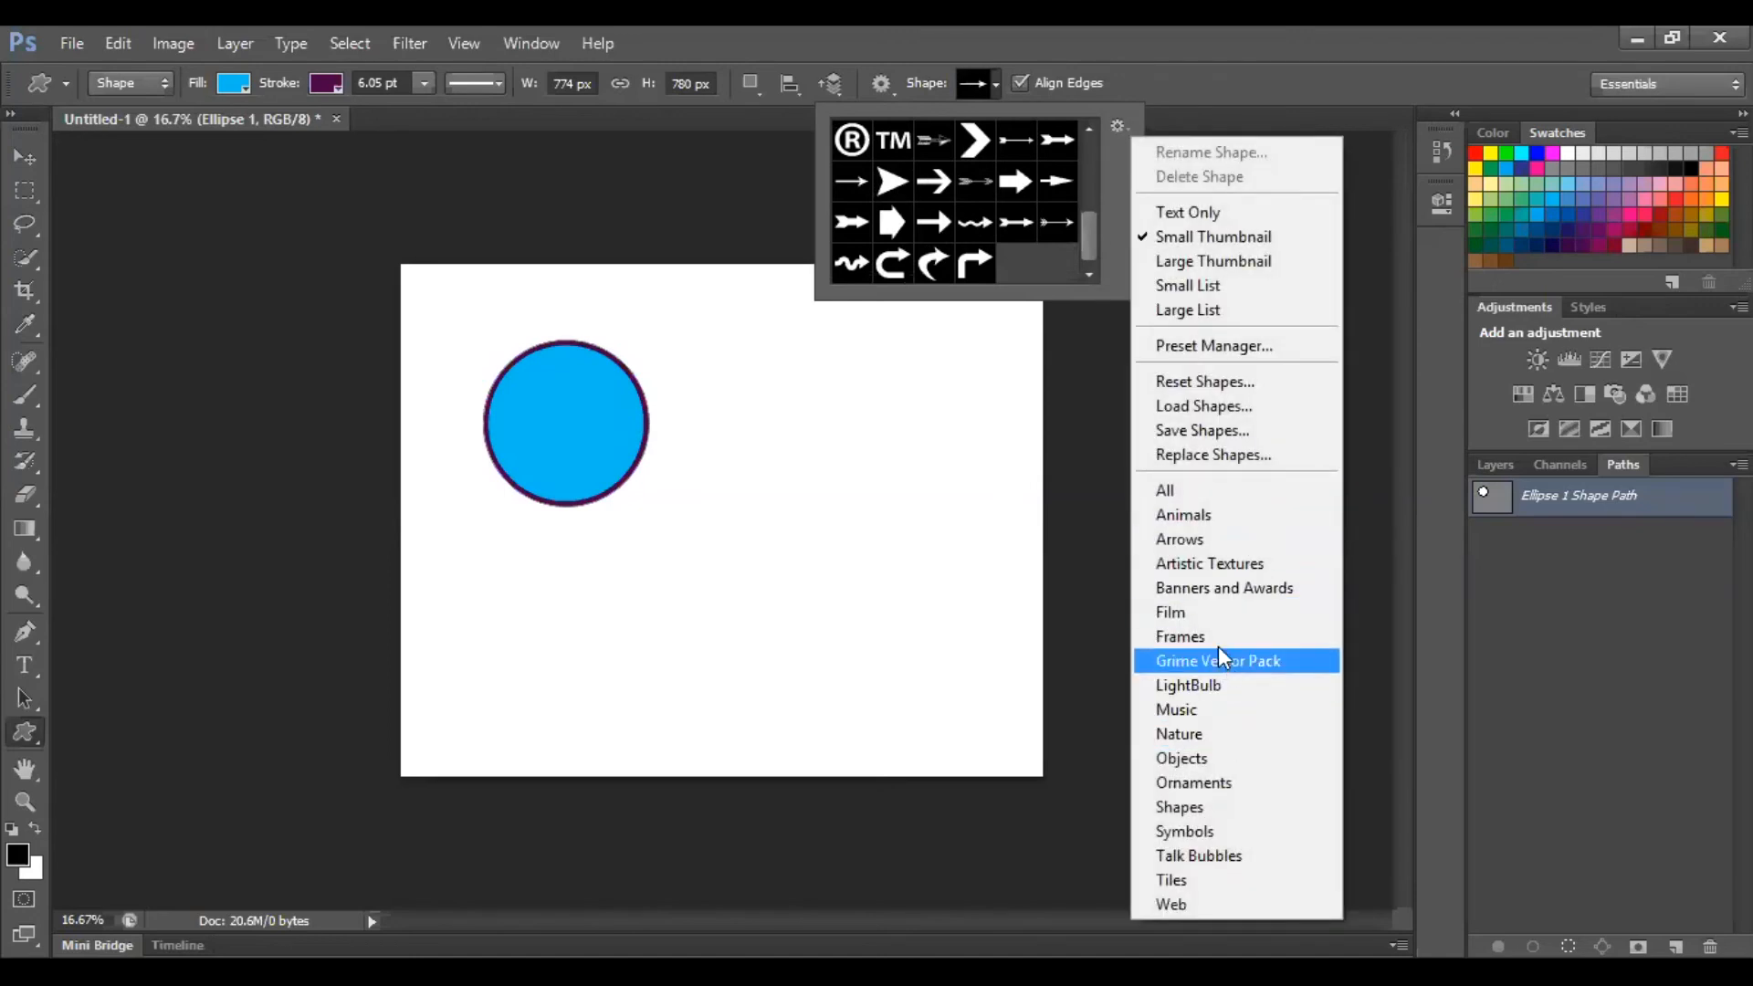
{"action": "left_click", "coordinate": [1226, 711]}
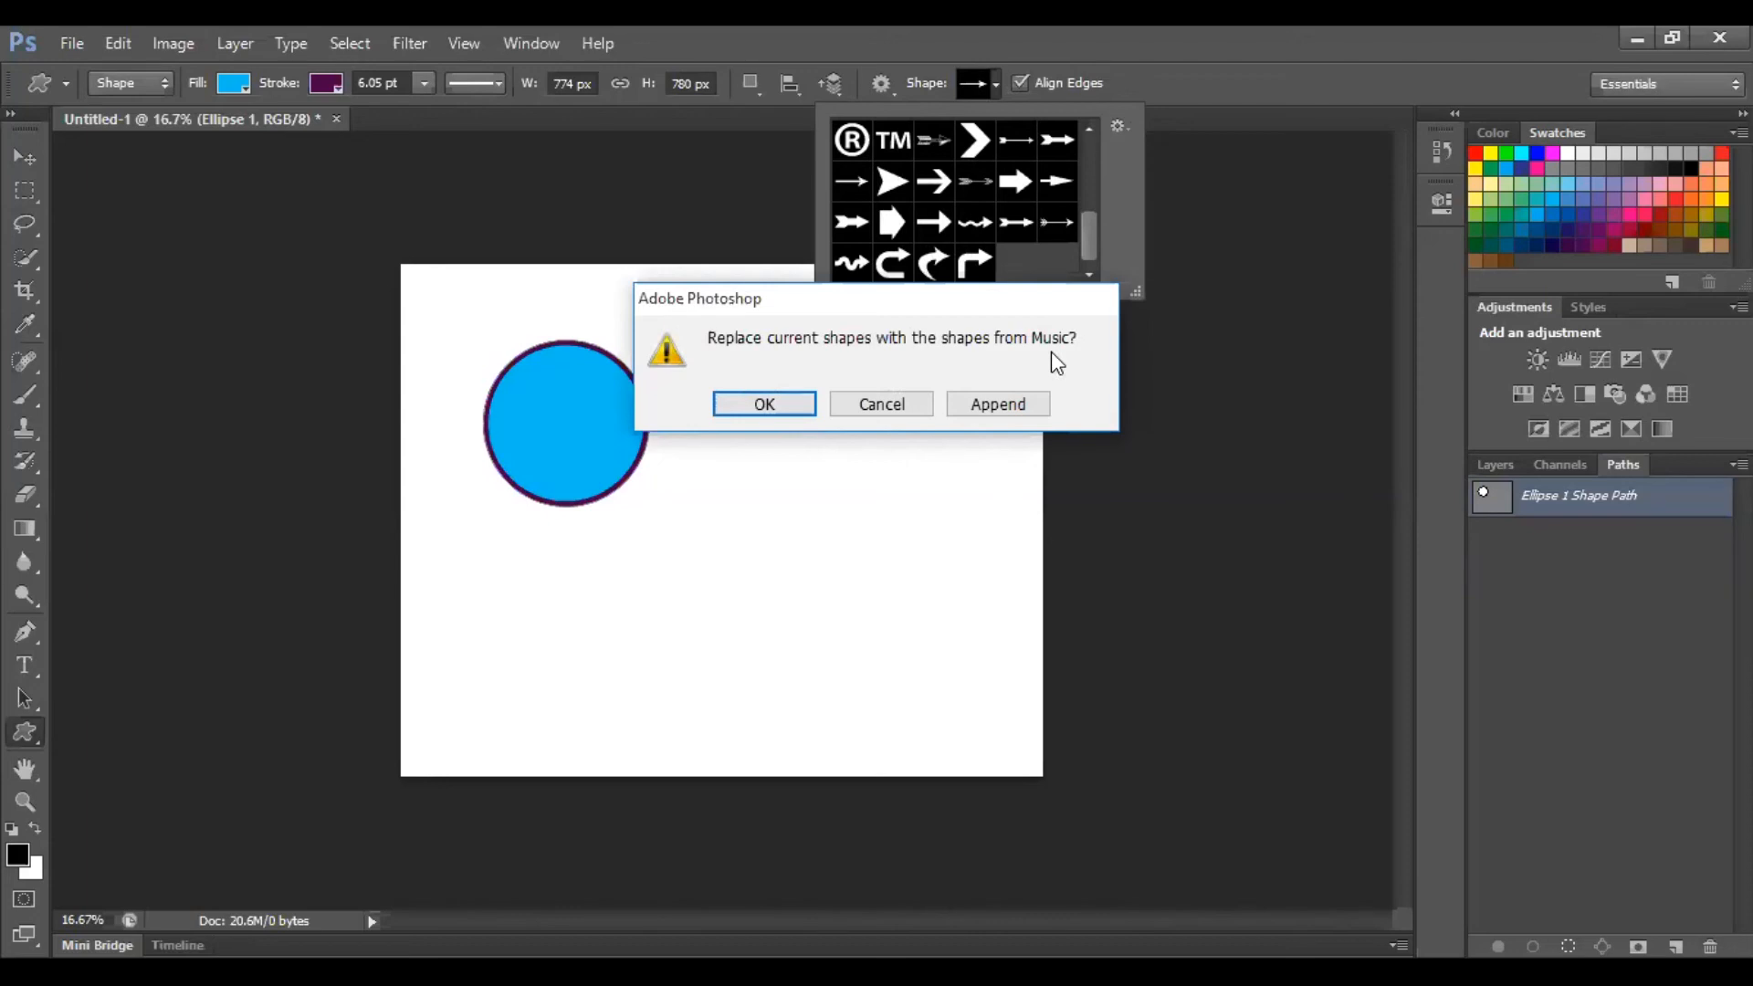
{"action": "left_click", "coordinate": [776, 408]}
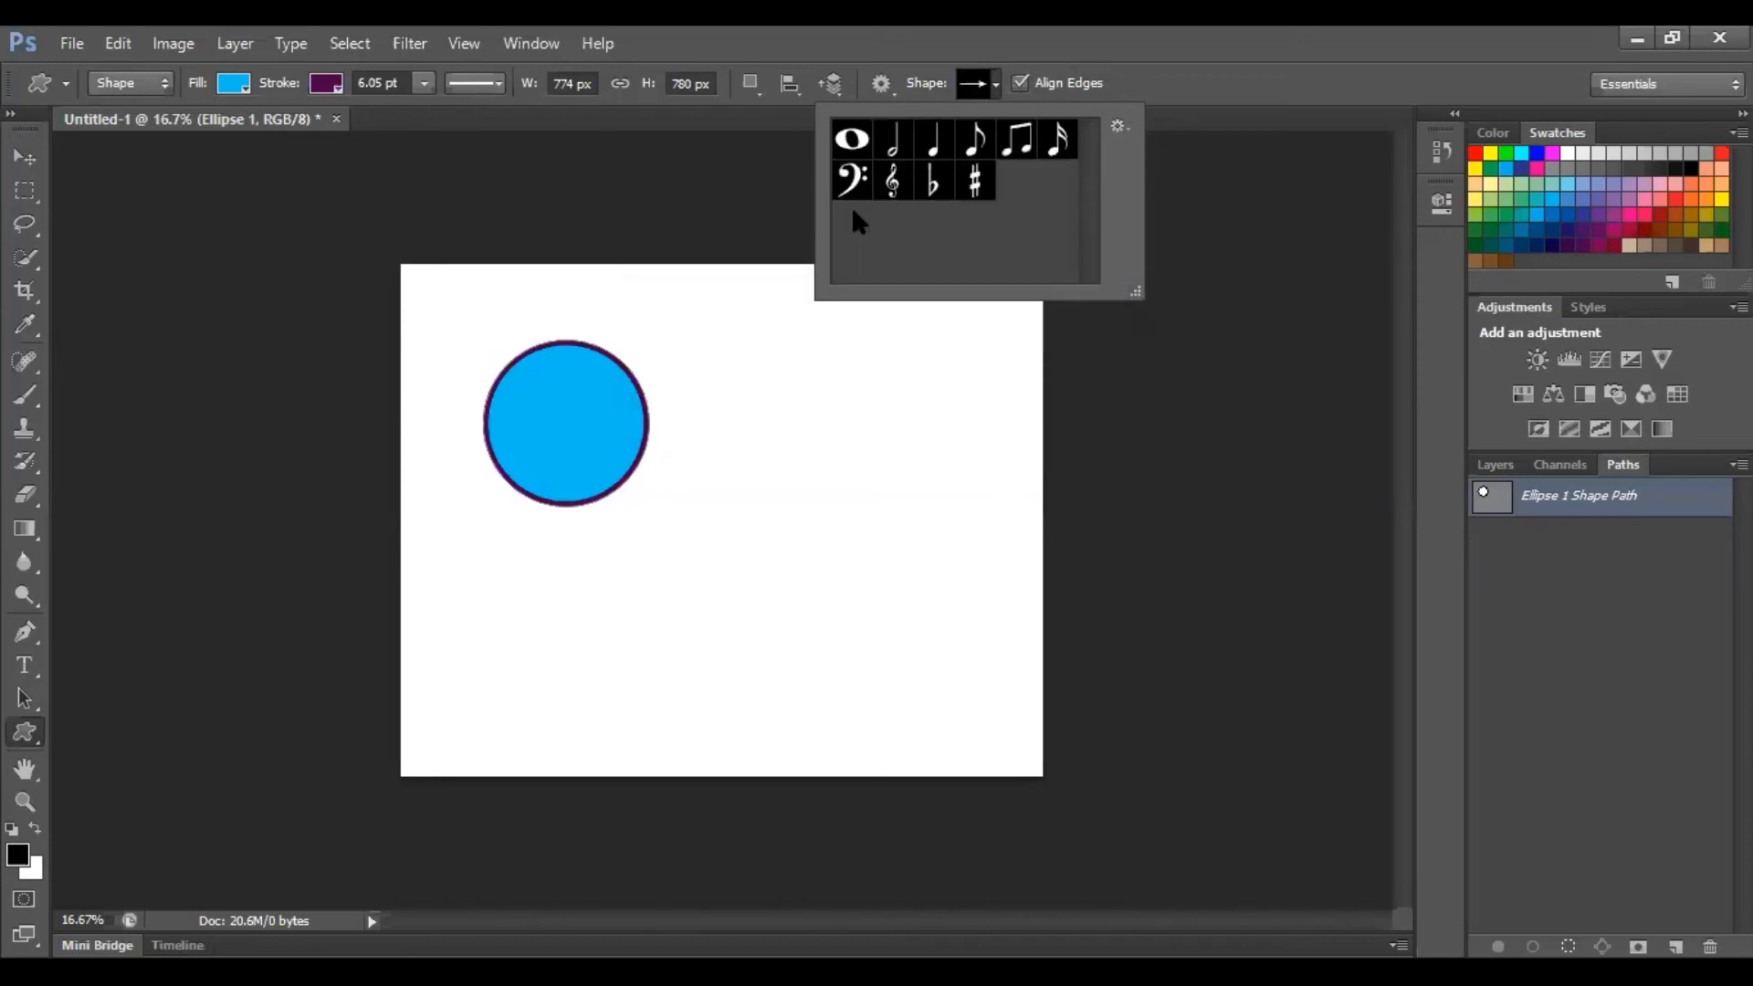
Step: Draw a treble clef custom shape about 684 x 1423 px in the right half of the canvas
{"action": "left_click", "coordinate": [1108, 137]}
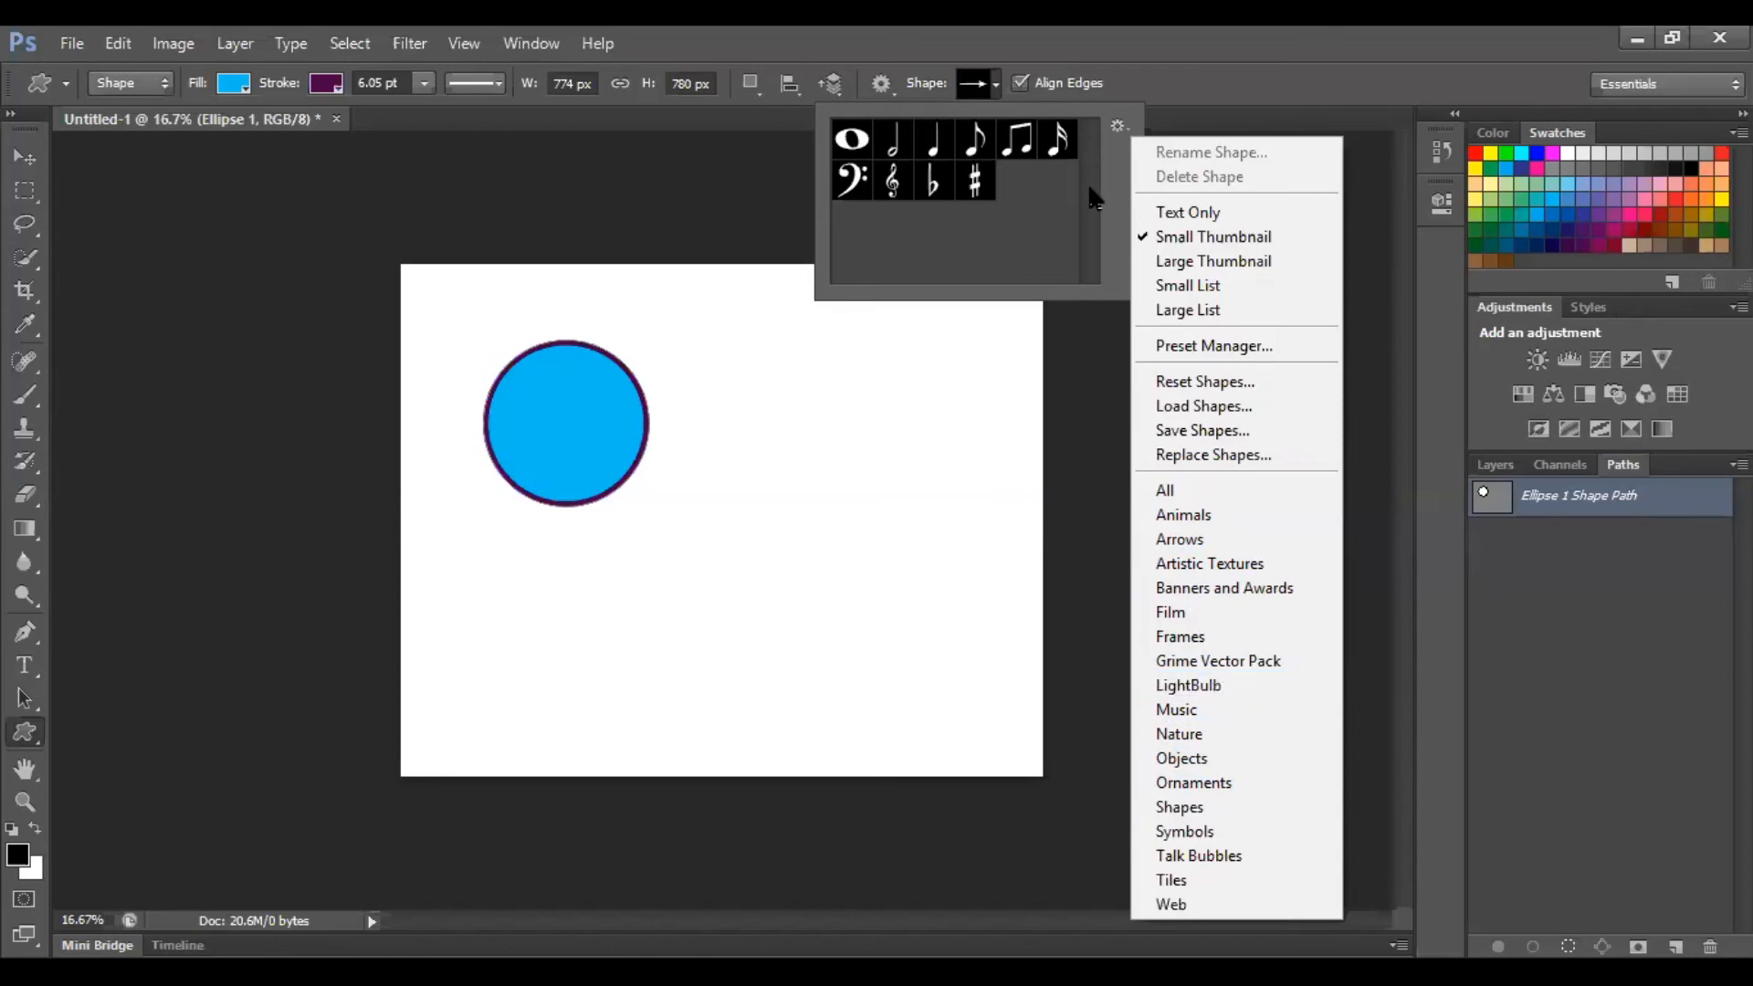
{"action": "left_click", "coordinate": [1054, 190]}
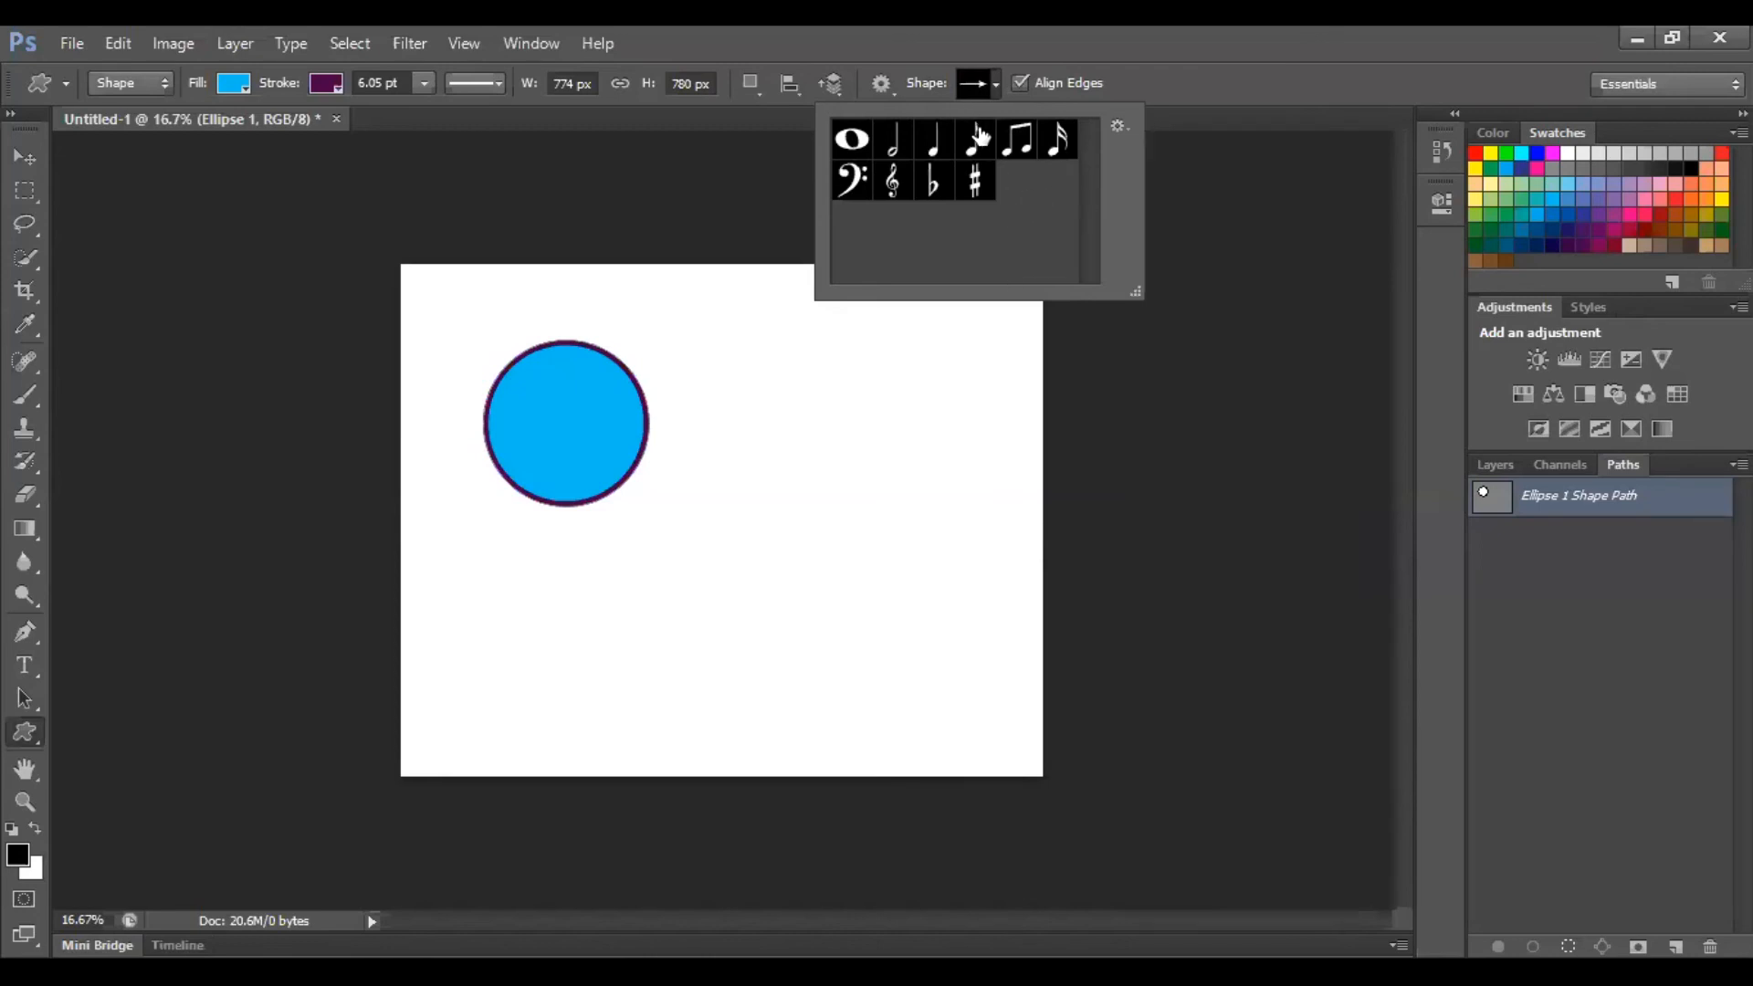
{"action": "left_click", "coordinate": [897, 184]}
{"action": "left_click_drag", "start_coordinate": [753, 407], "coordinate": [900, 709]}
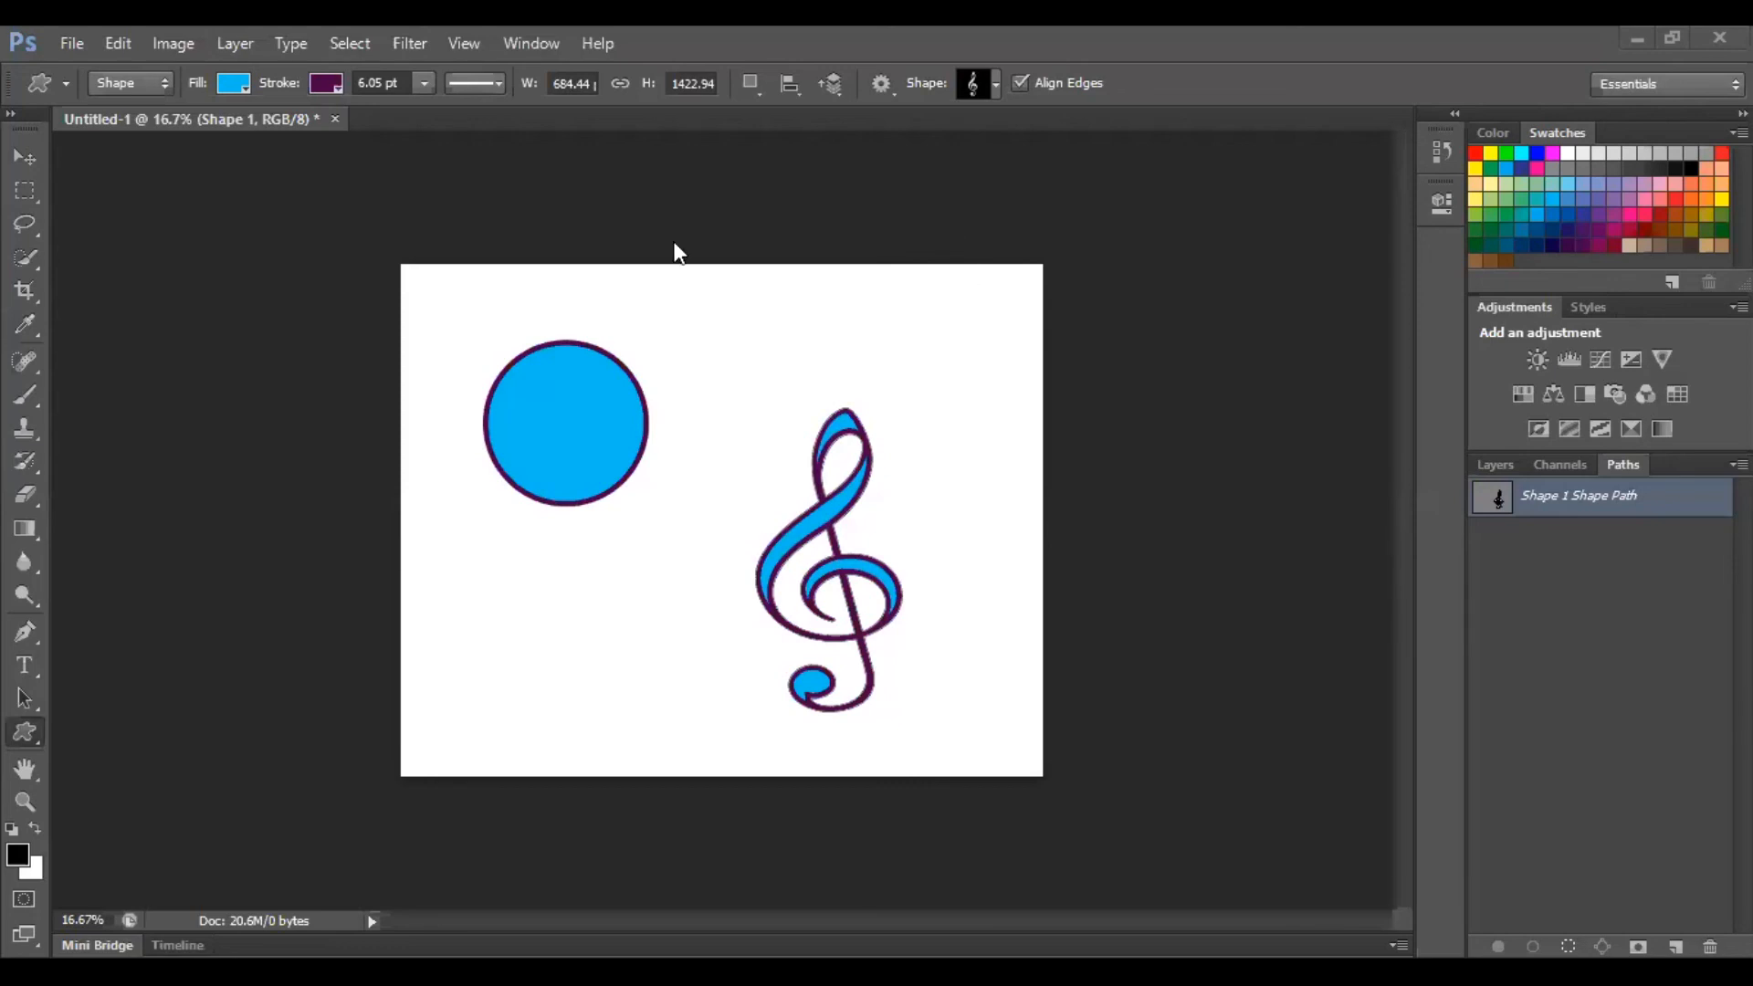
Step: Draw a 5-sided polygon about 699 x 702 px below the circle with the Polygon tool
{"action": "right_click", "coordinate": [37, 738]}
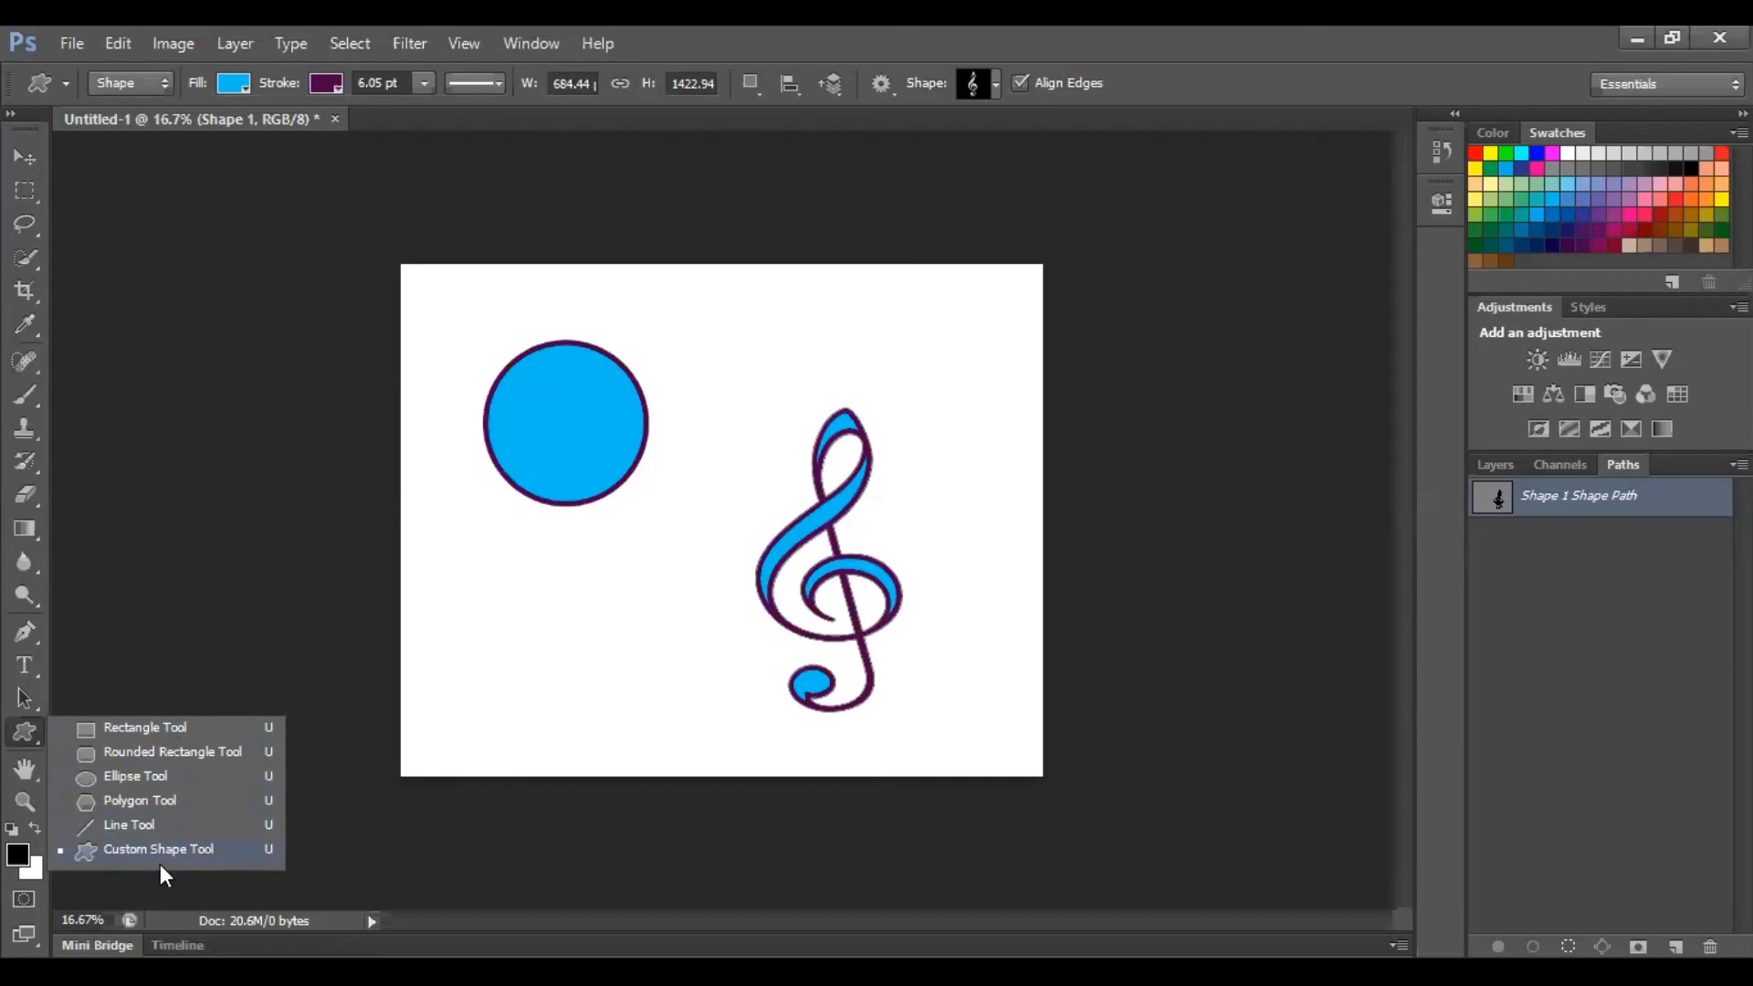
{"action": "left_click", "coordinate": [594, 352]}
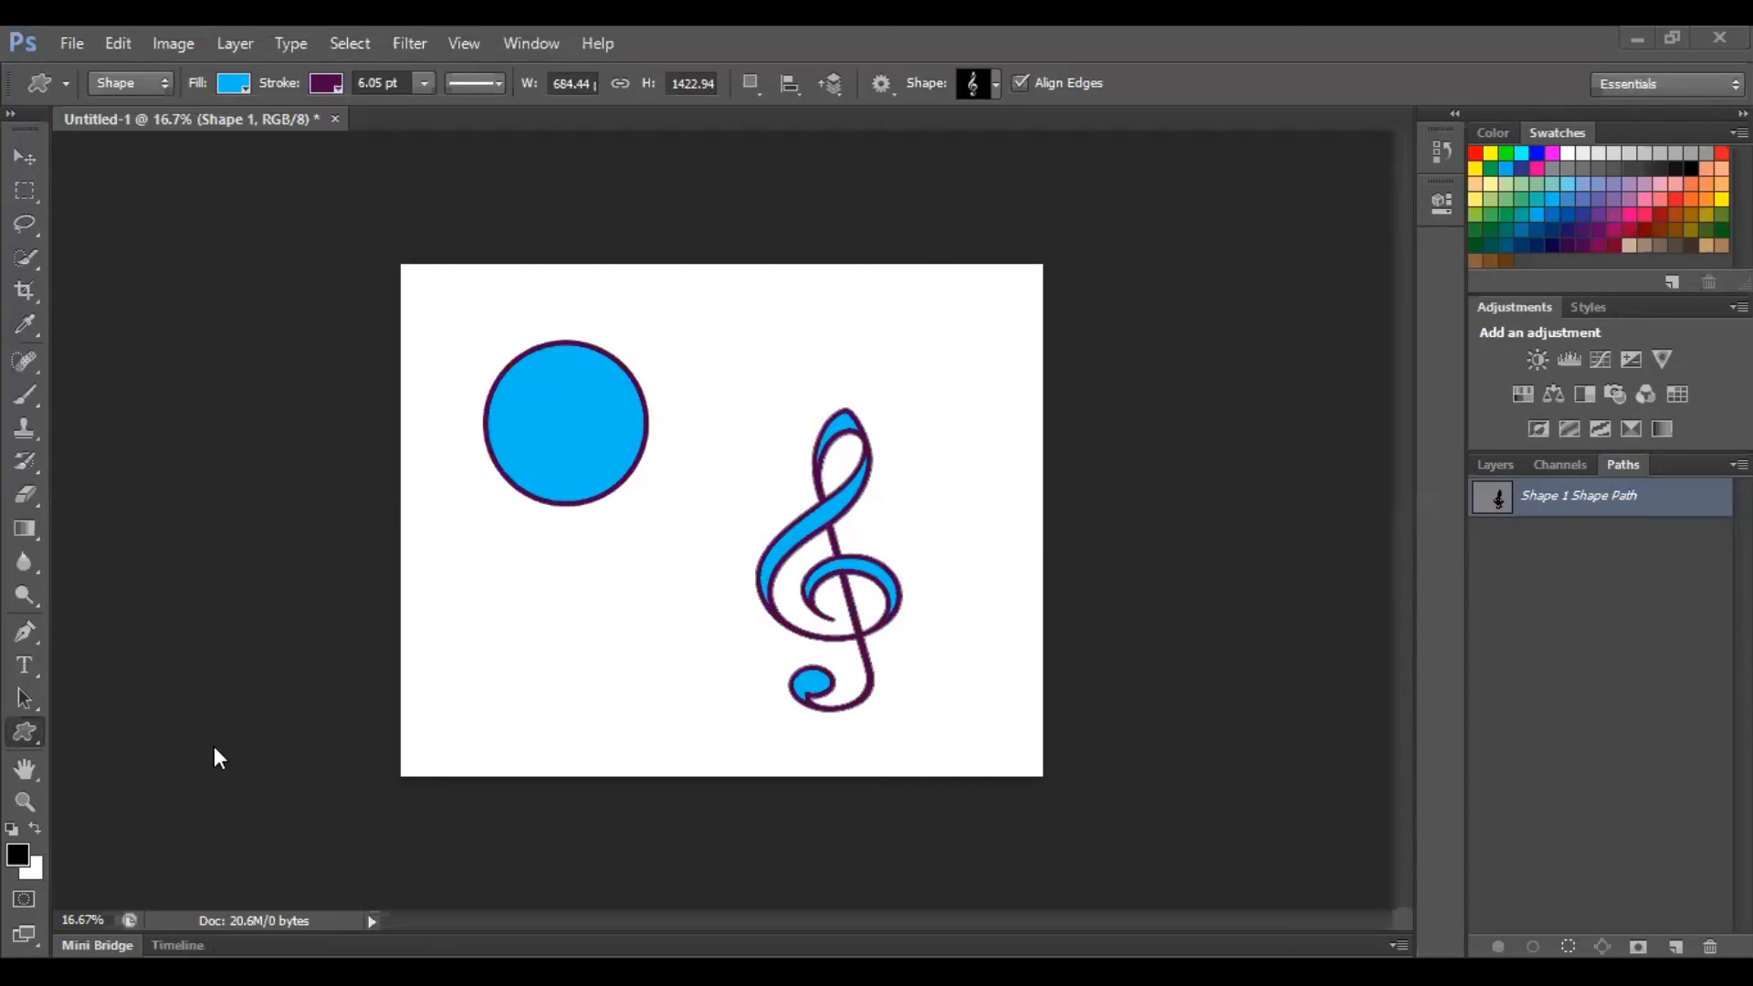
{"action": "right_click", "coordinate": [36, 741]}
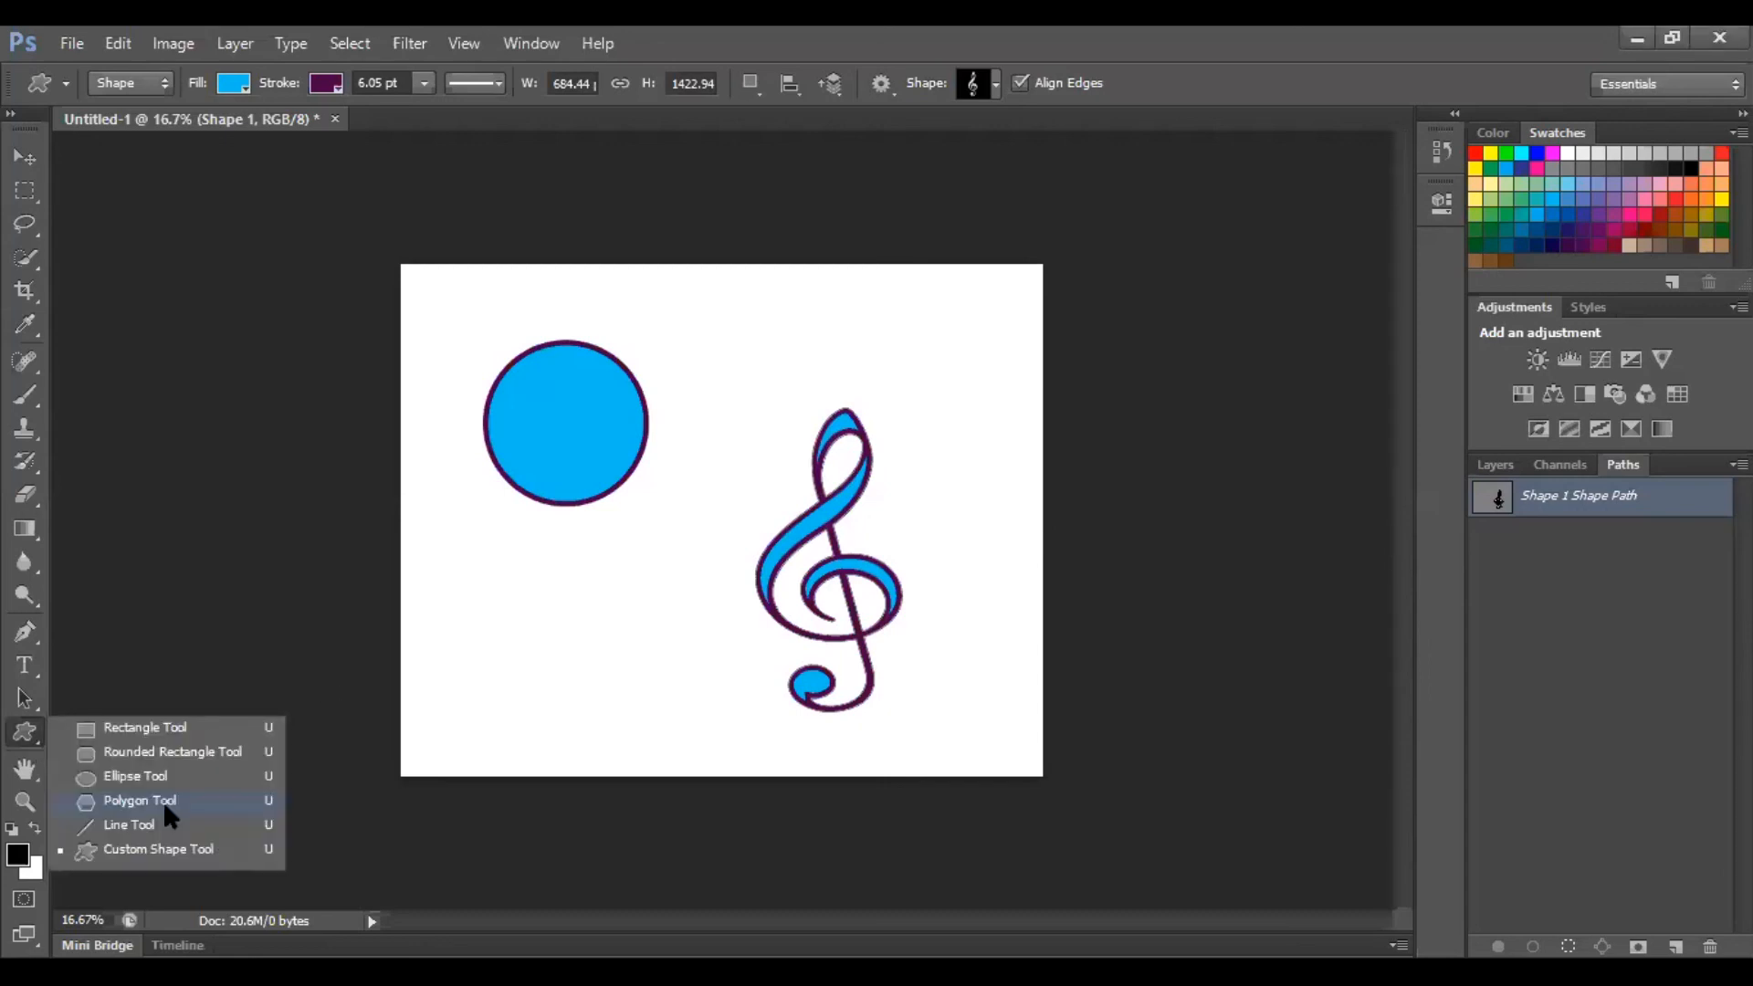
{"action": "left_click", "coordinate": [162, 801]}
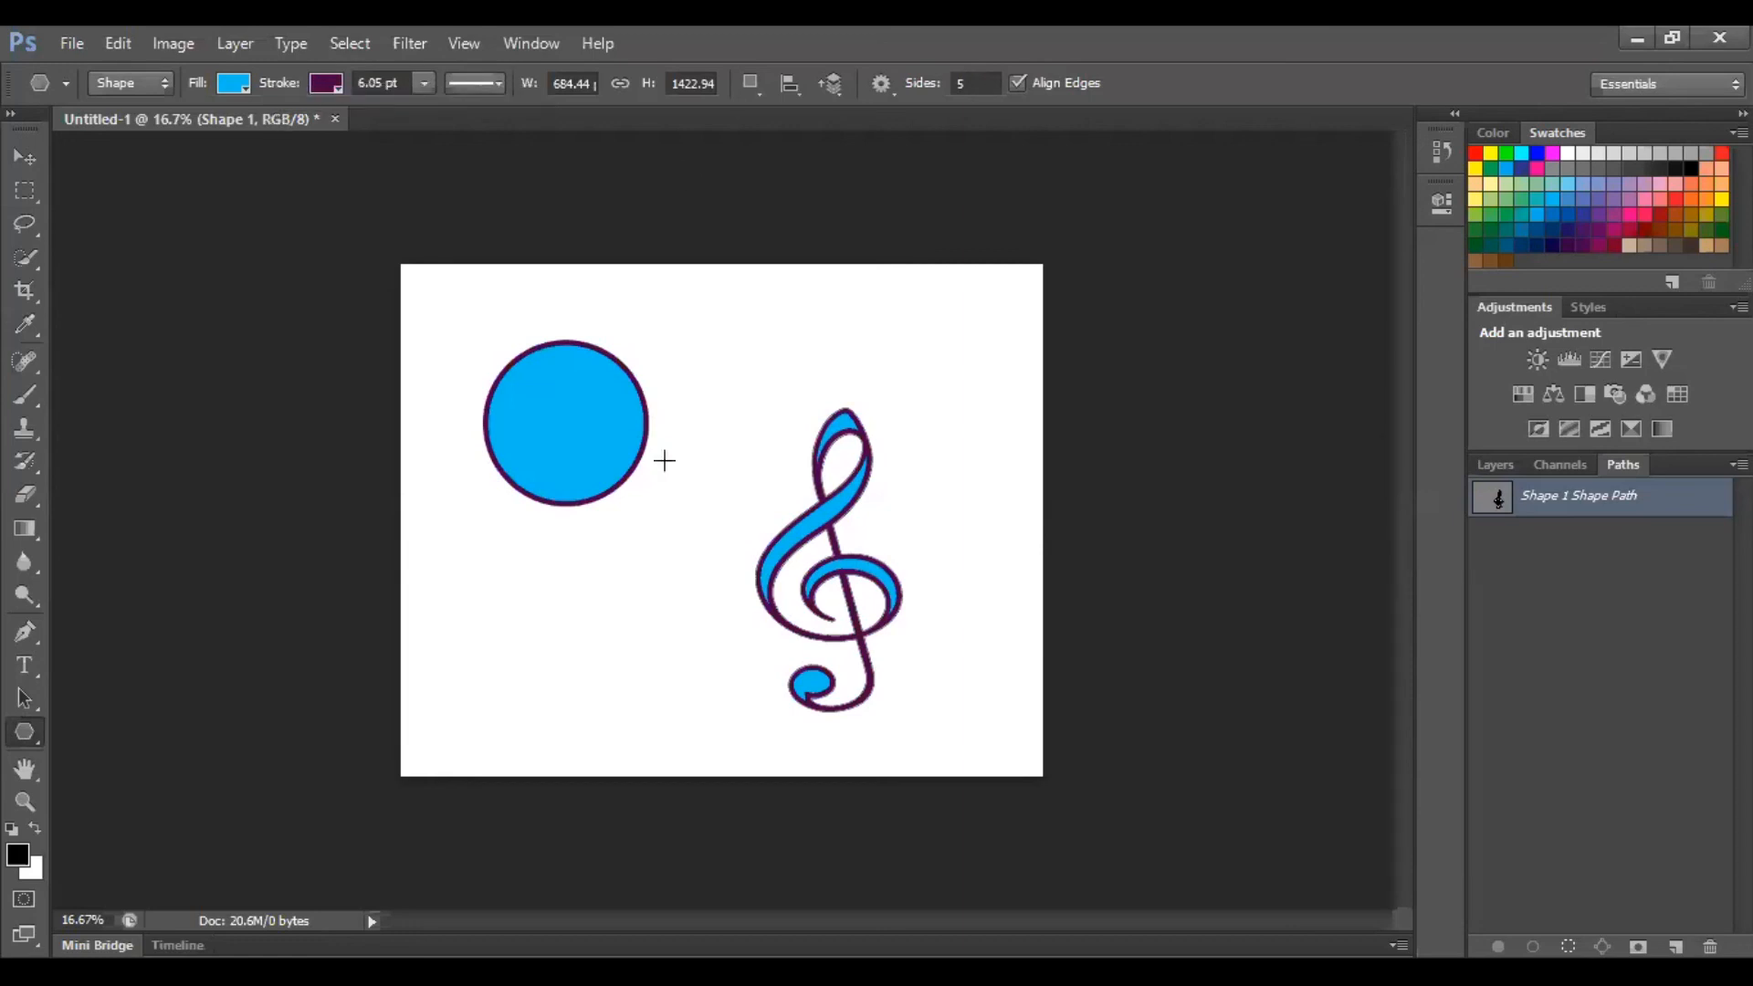
{"action": "left_click_drag", "start_coordinate": [521, 612], "coordinate": [590, 647]}
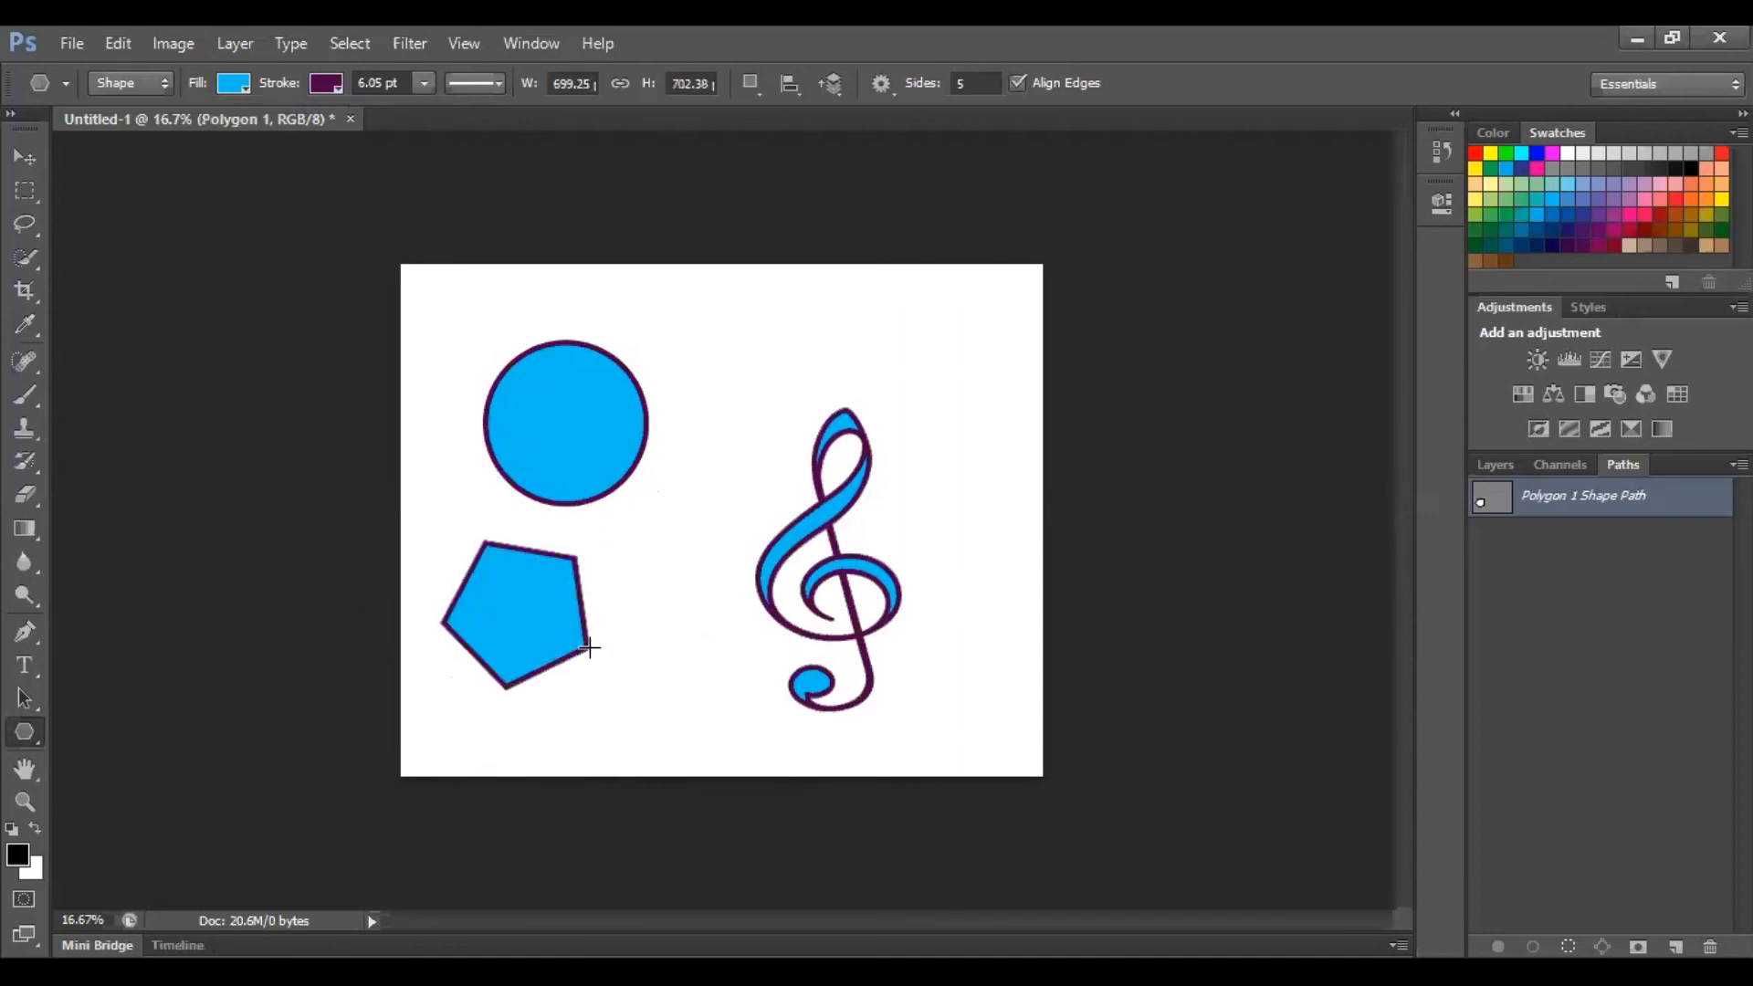
Step: Draw a rounded rectangle about 510 x 420 px above the treble clef, keeping the 10 px corner radius
{"action": "right_click", "coordinate": [40, 736]}
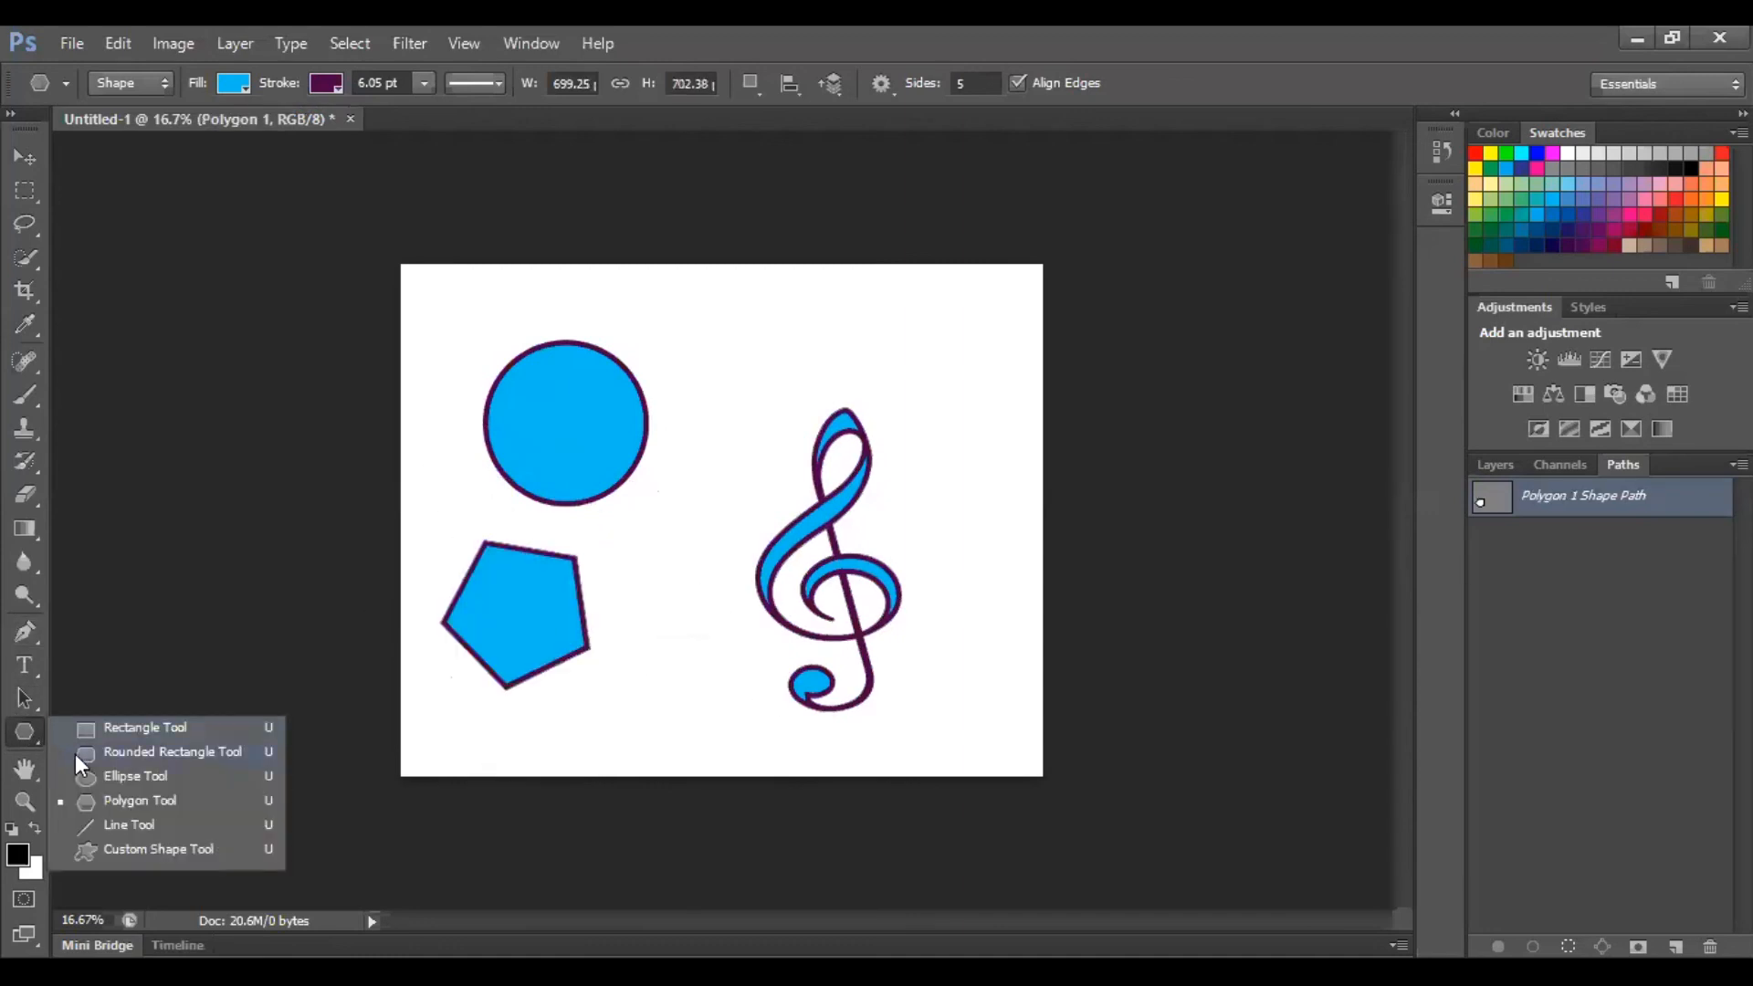
{"action": "left_click", "coordinate": [137, 751]}
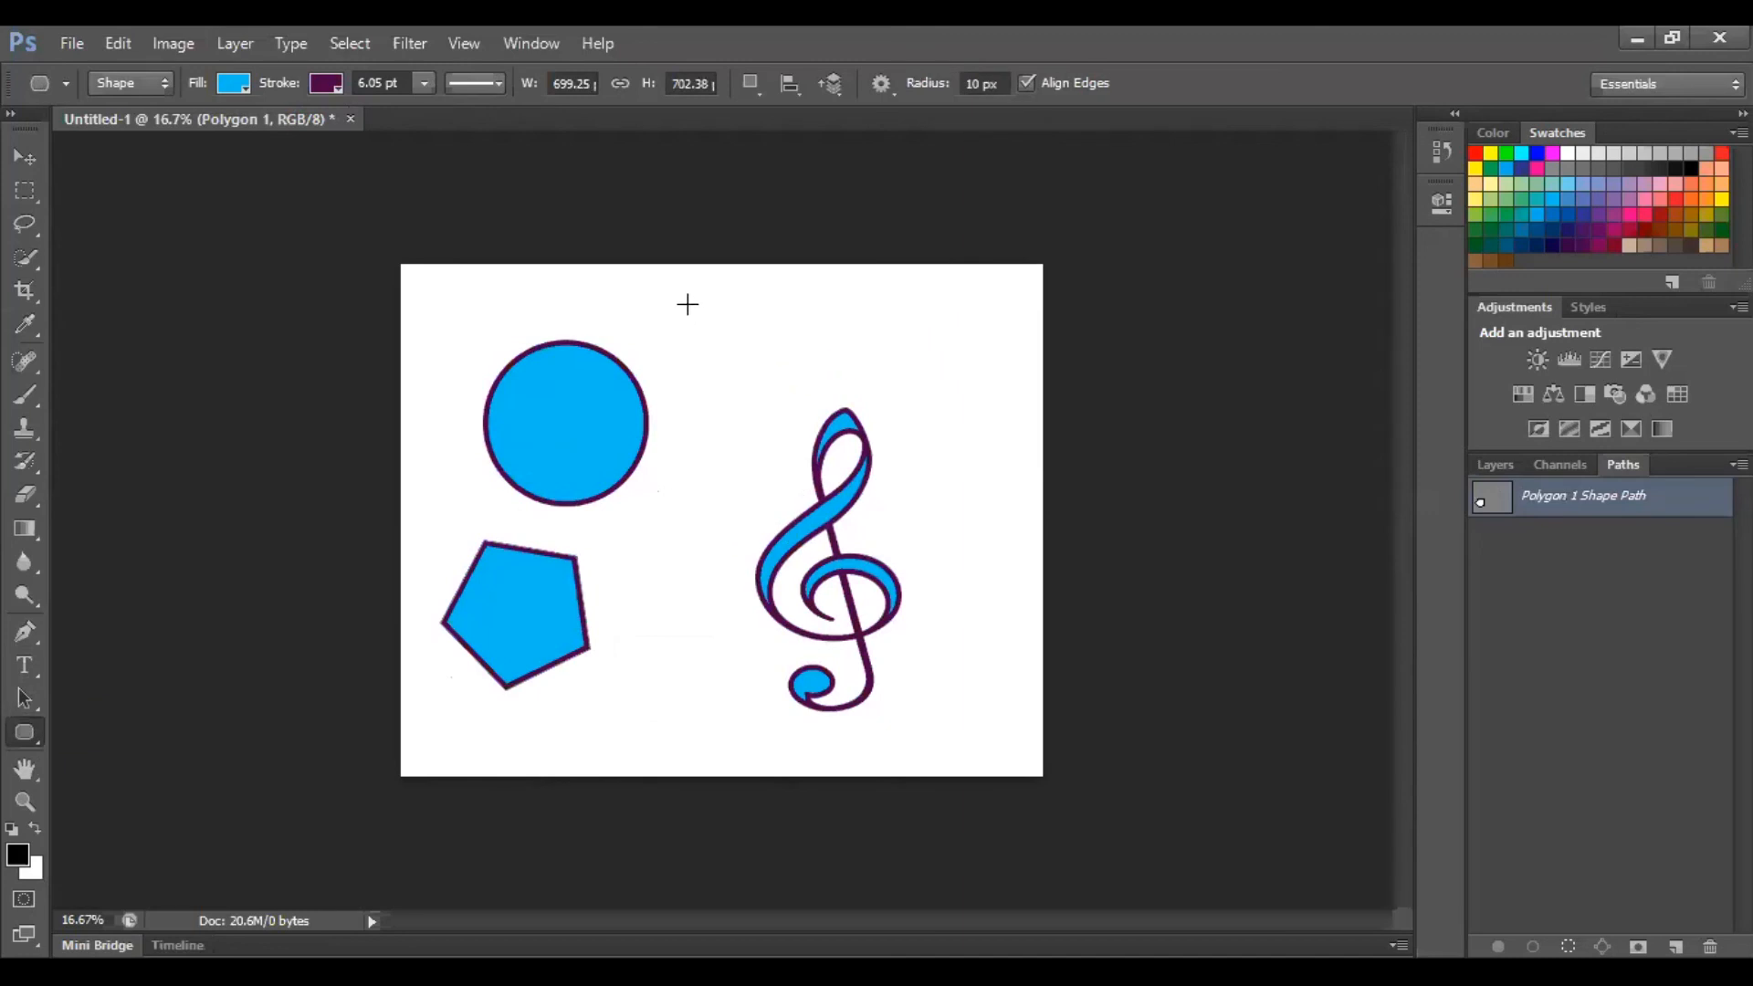
{"action": "left_click", "coordinate": [985, 83]}
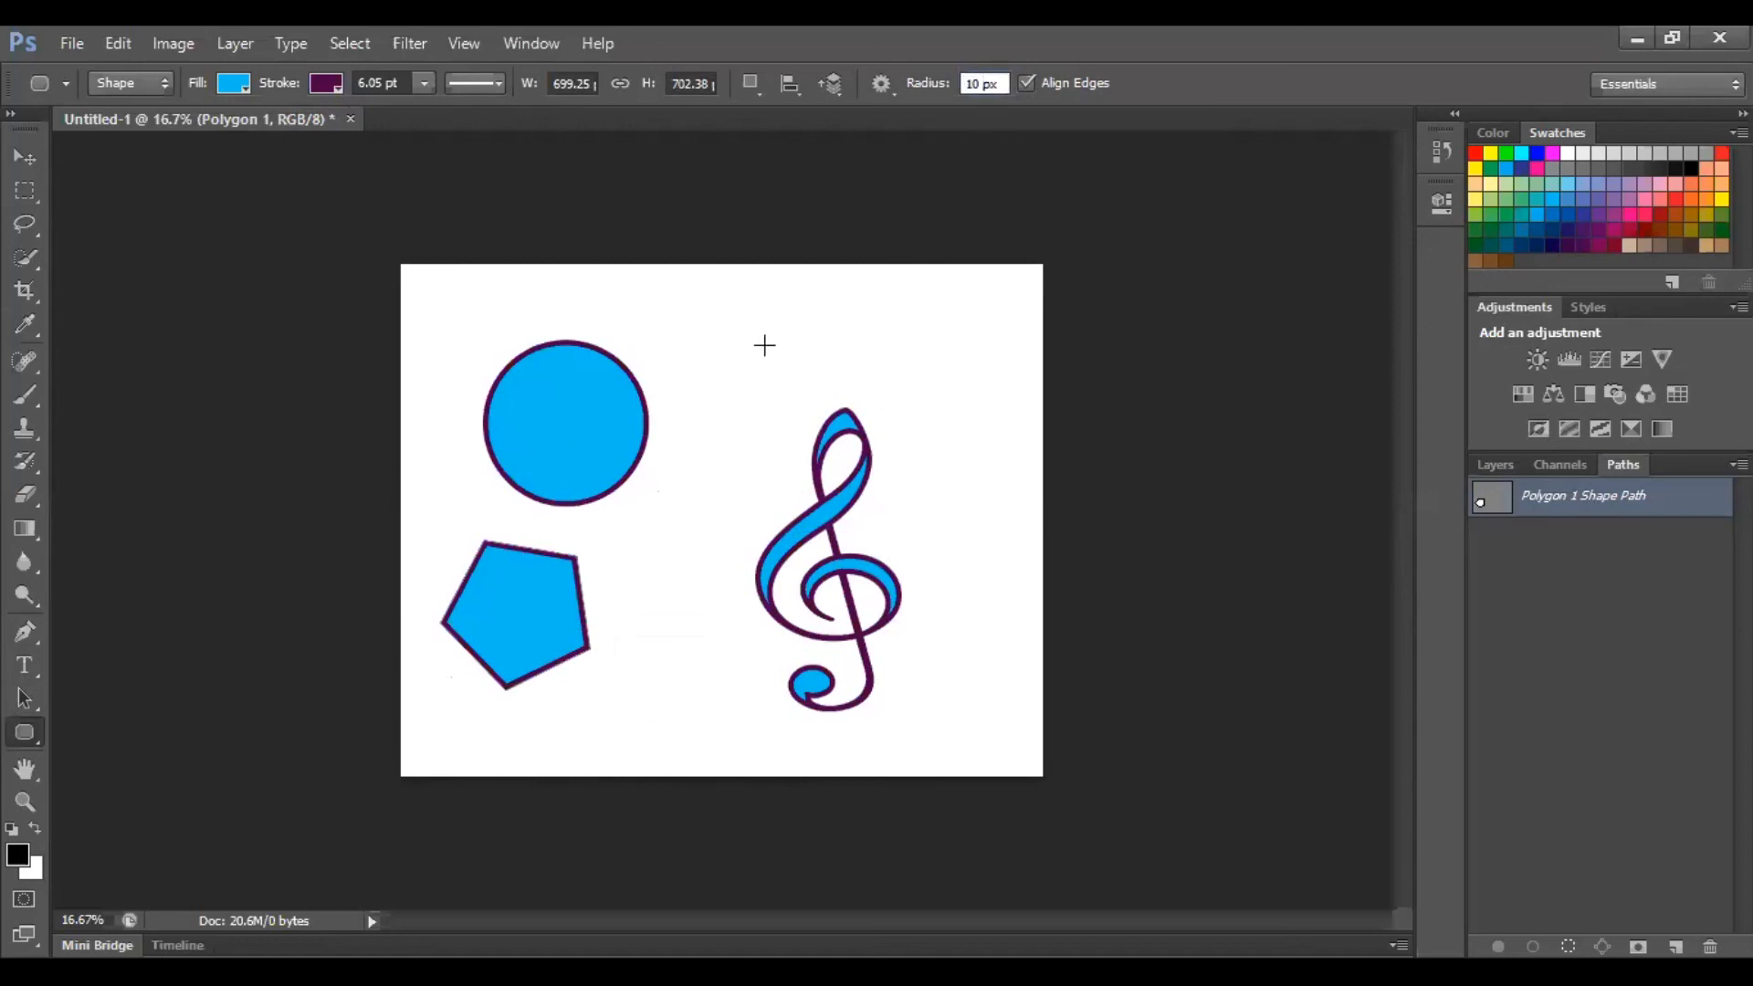
{"action": "left_click_drag", "start_coordinate": [723, 317], "coordinate": [832, 405]}
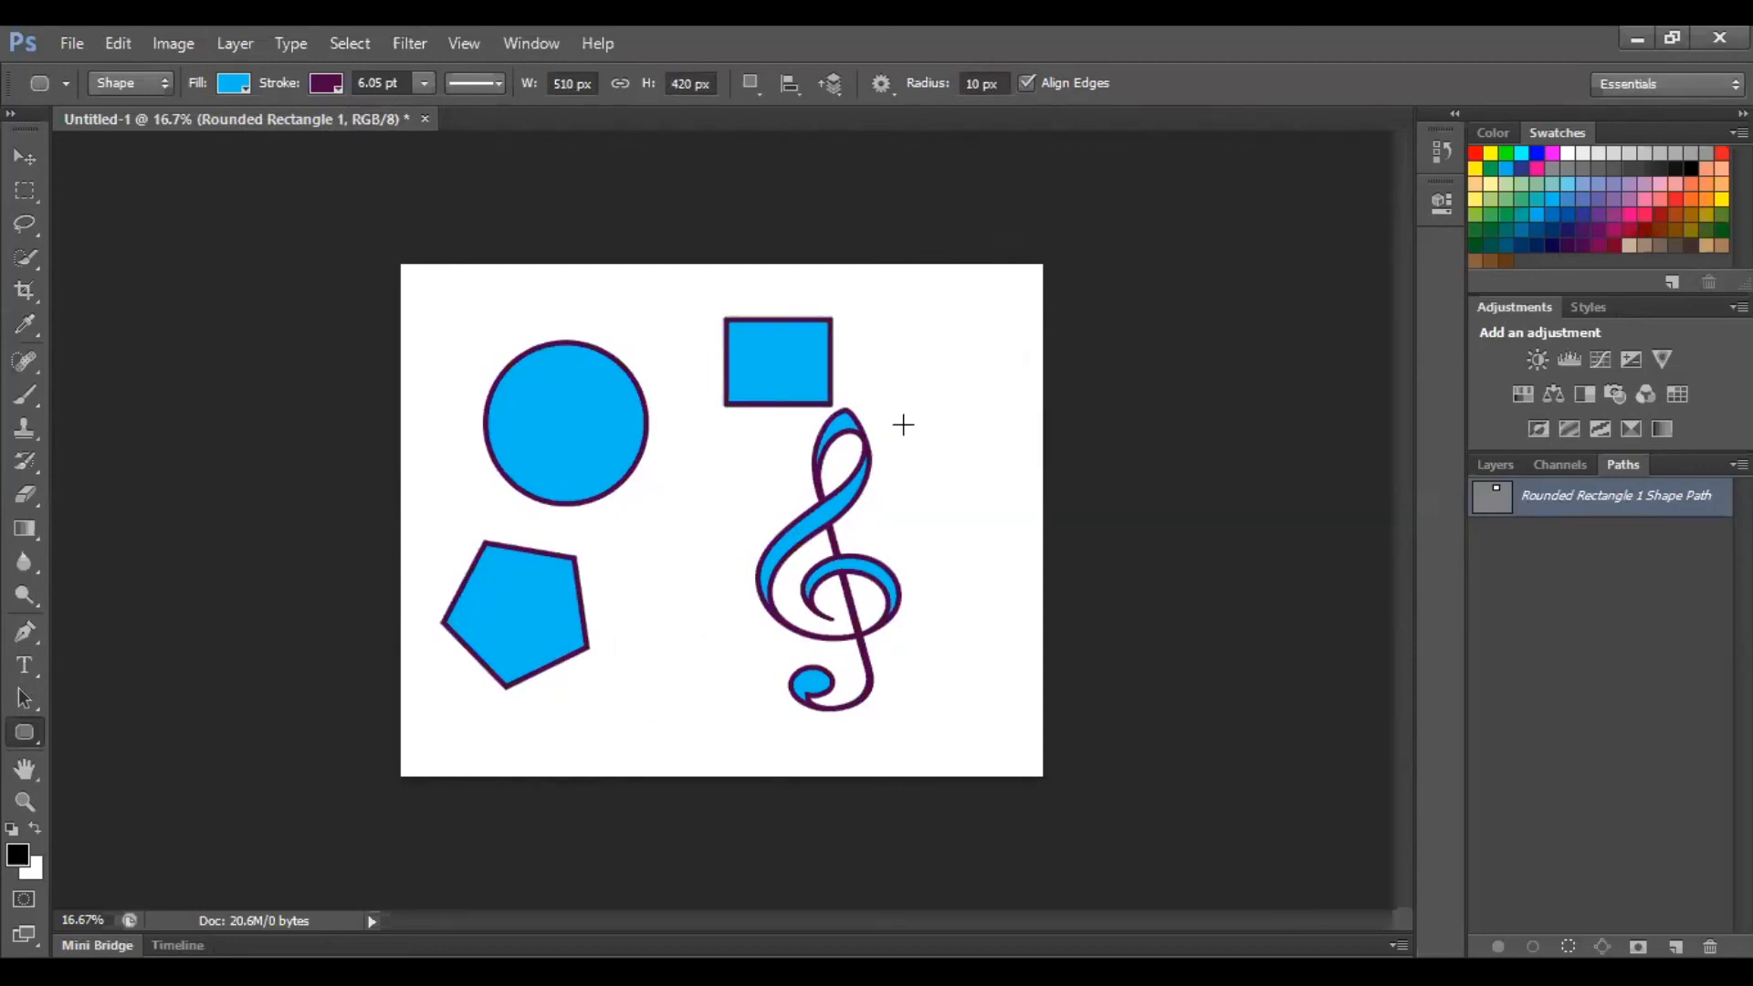
Step: Draw a narrow upright rectangle about 192 x 606 px between the pentagon and the treble clef with the Rectangle tool
{"action": "right_click", "coordinate": [21, 742]}
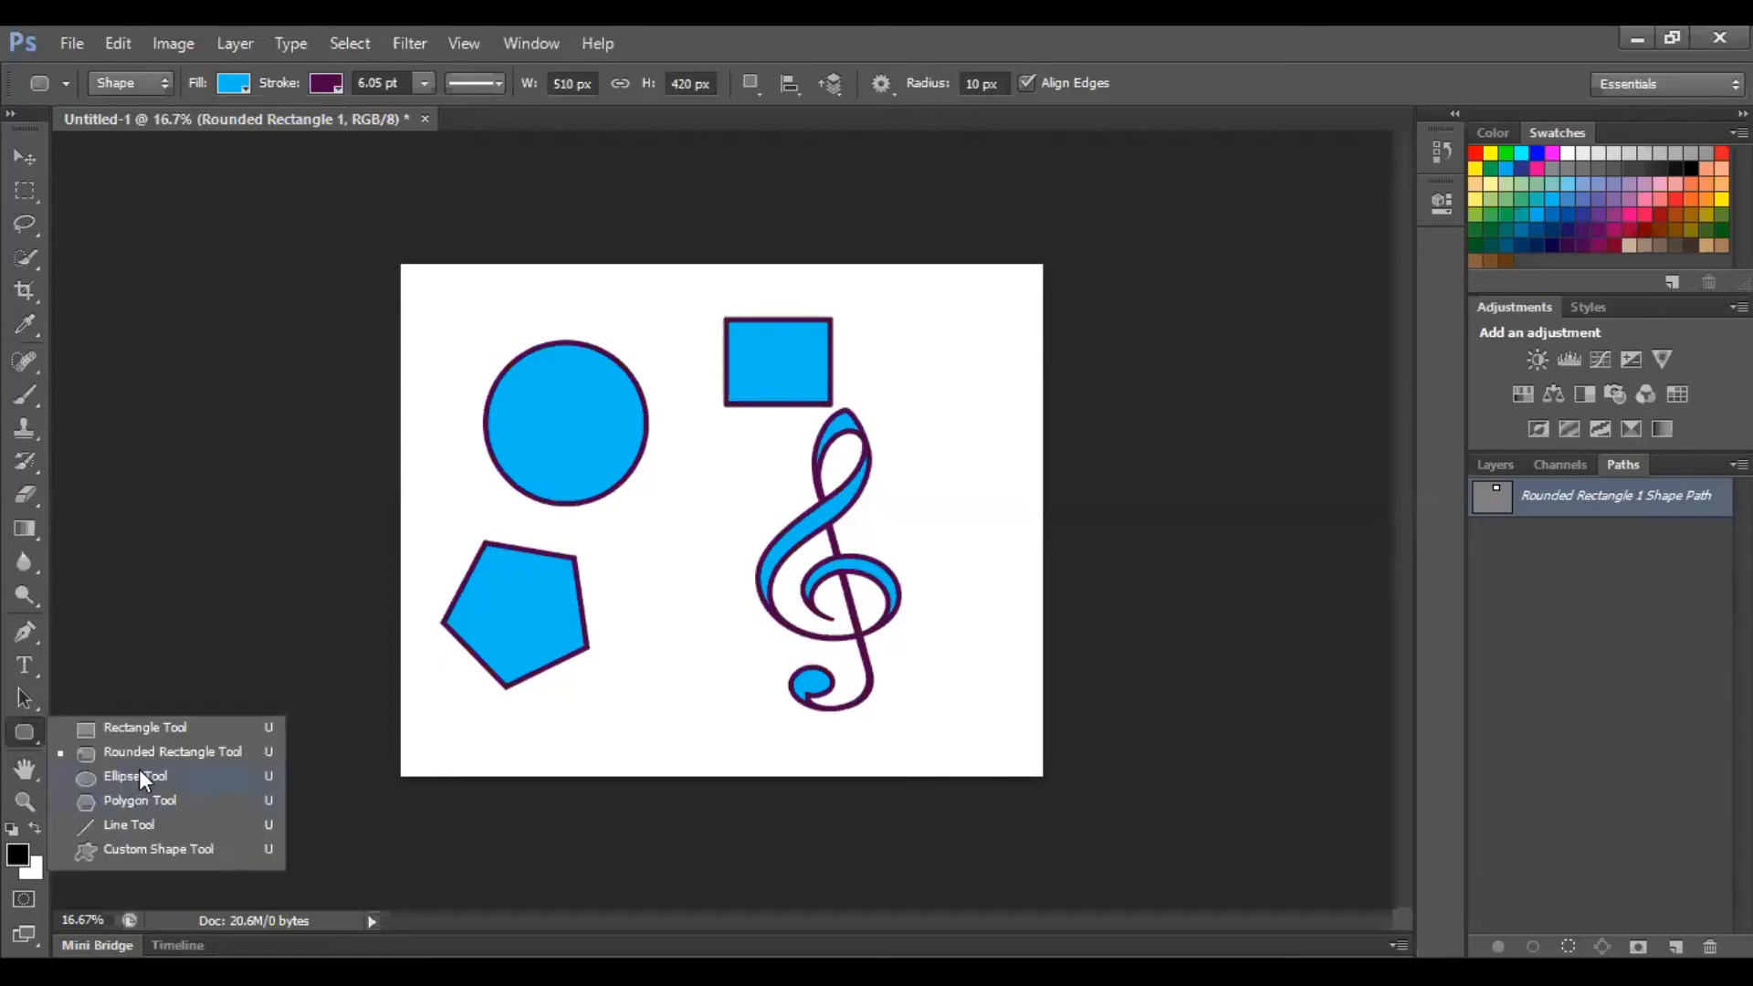
{"action": "left_click", "coordinate": [150, 725]}
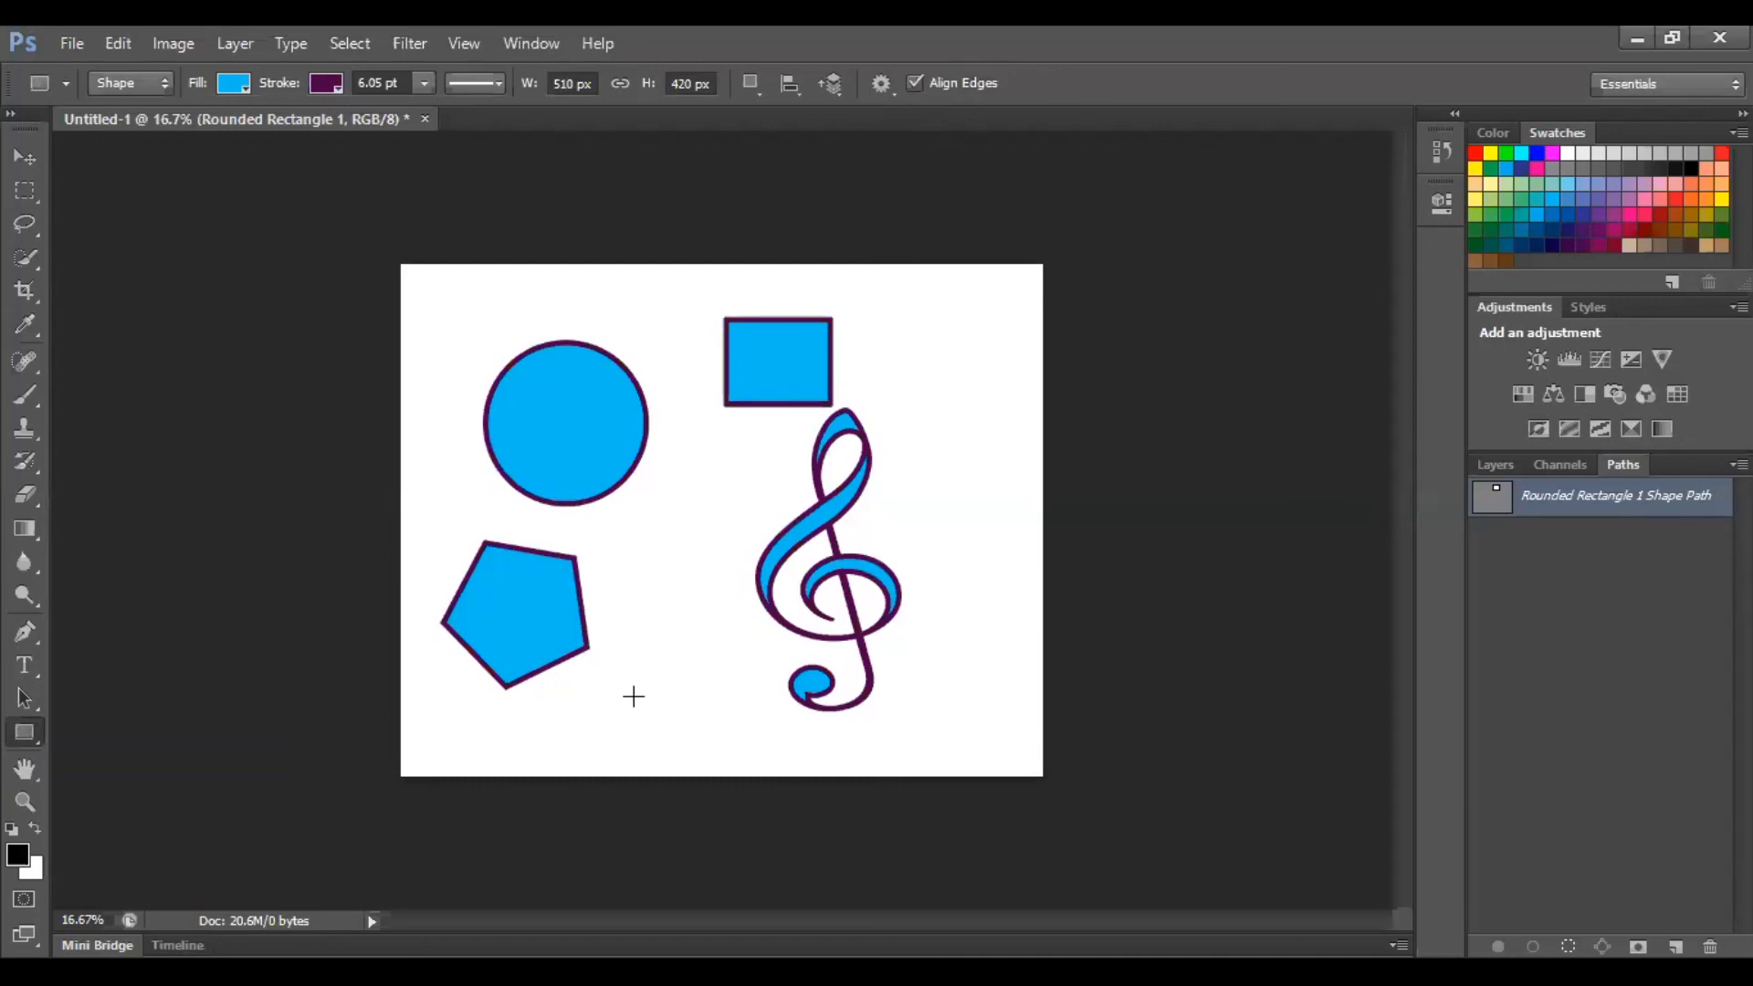
{"action": "mouse_move", "coordinate": [693, 594]}
{"action": "left_mouse_down"}
{"action": "mouse_move", "coordinate": [708, 719]}
{"action": "mouse_move", "coordinate": [731, 722]}
{"action": "left_mouse_up"}
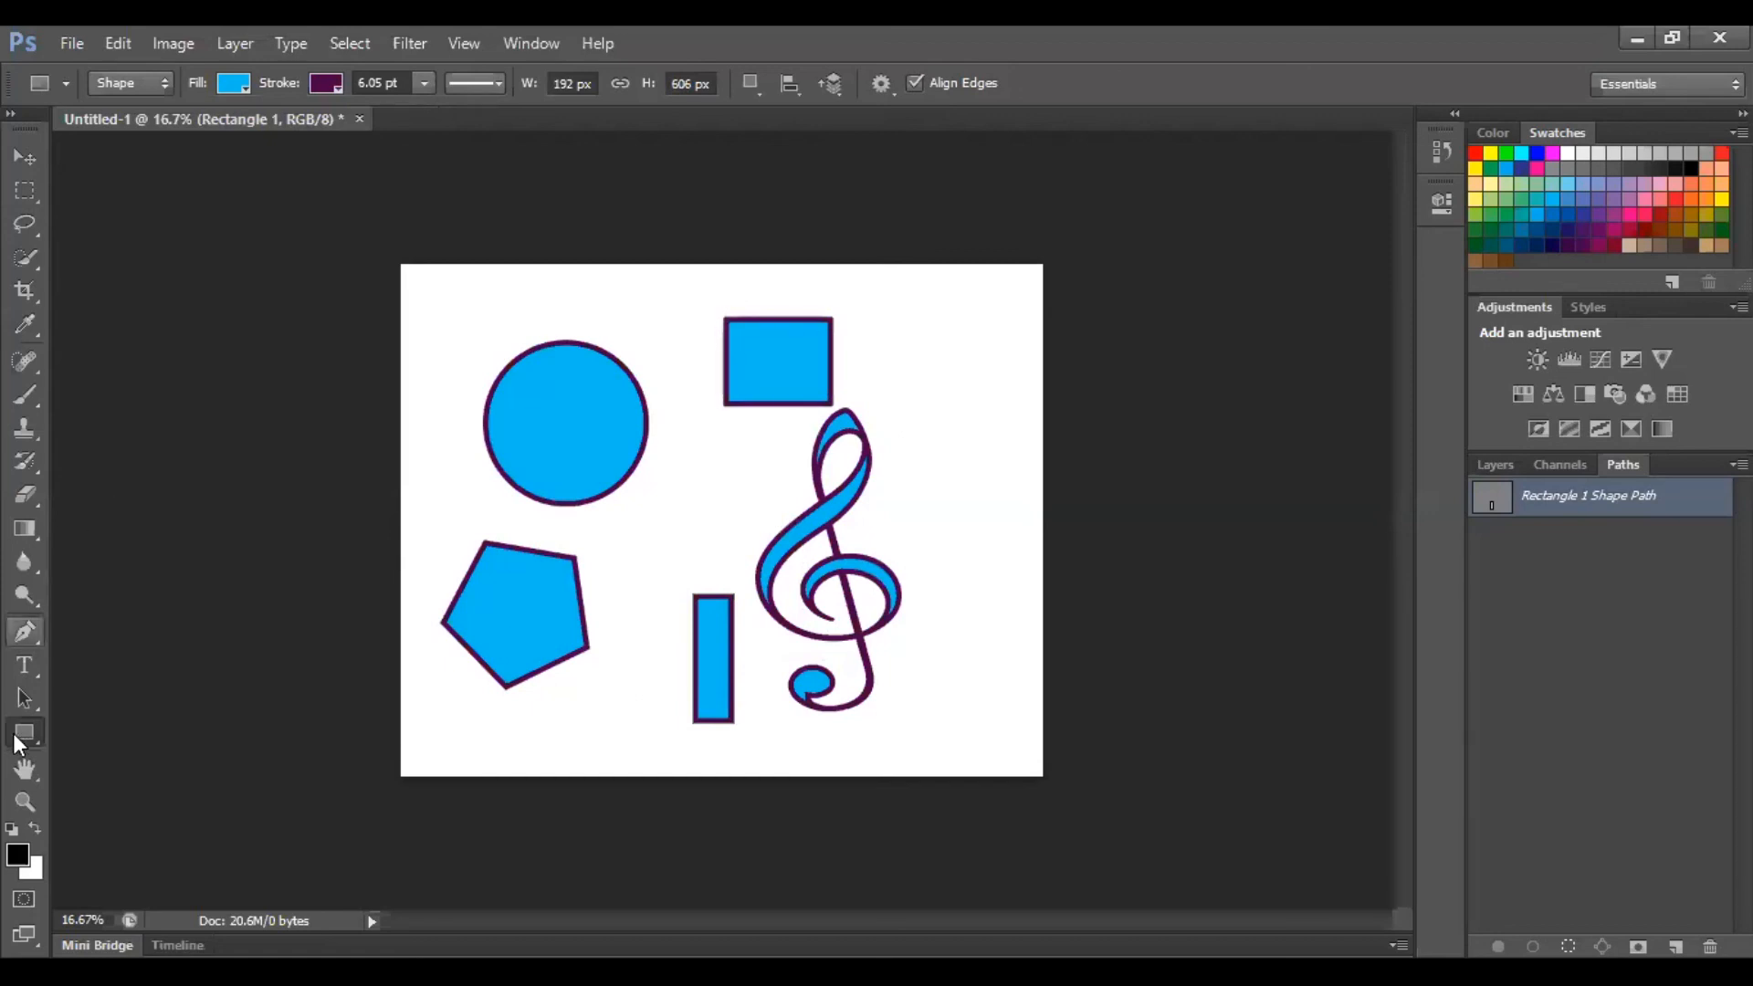
Step: Draw a horizontal line about 1182 px long above the circle with the Line tool, keeping the 1 px weight
{"action": "left_click_drag", "start_coordinate": [13, 733], "coordinate": [129, 853]}
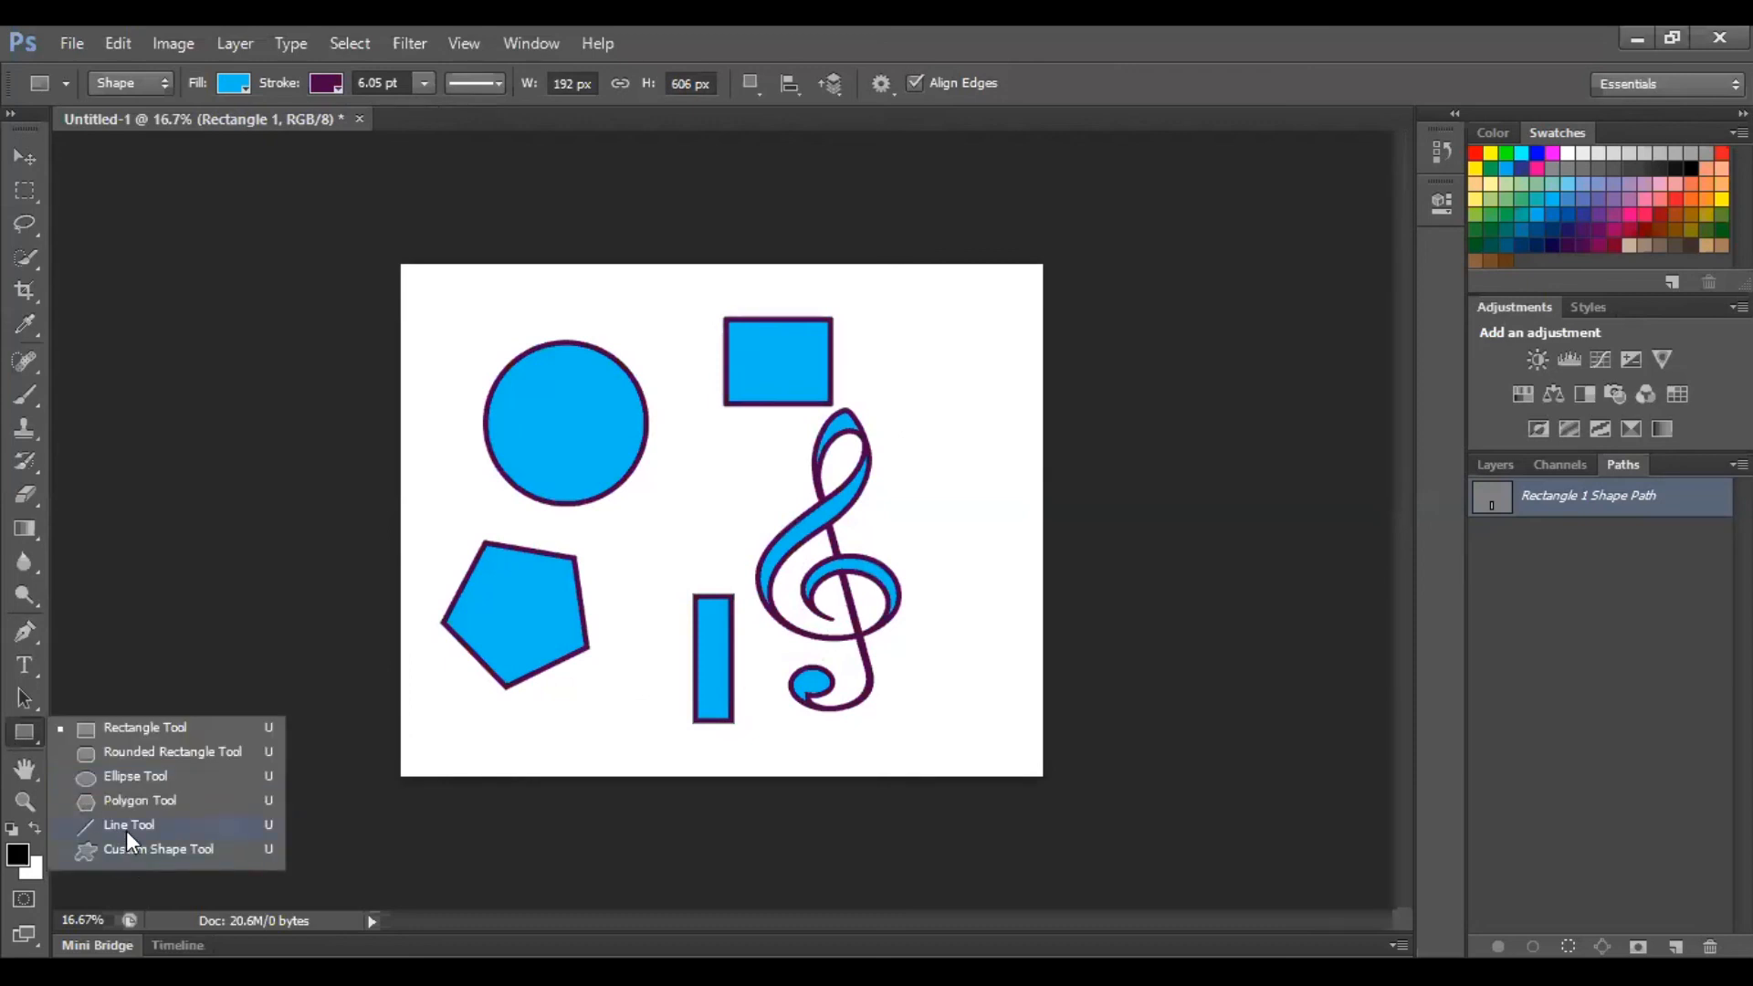
{"action": "left_click", "coordinate": [128, 825]}
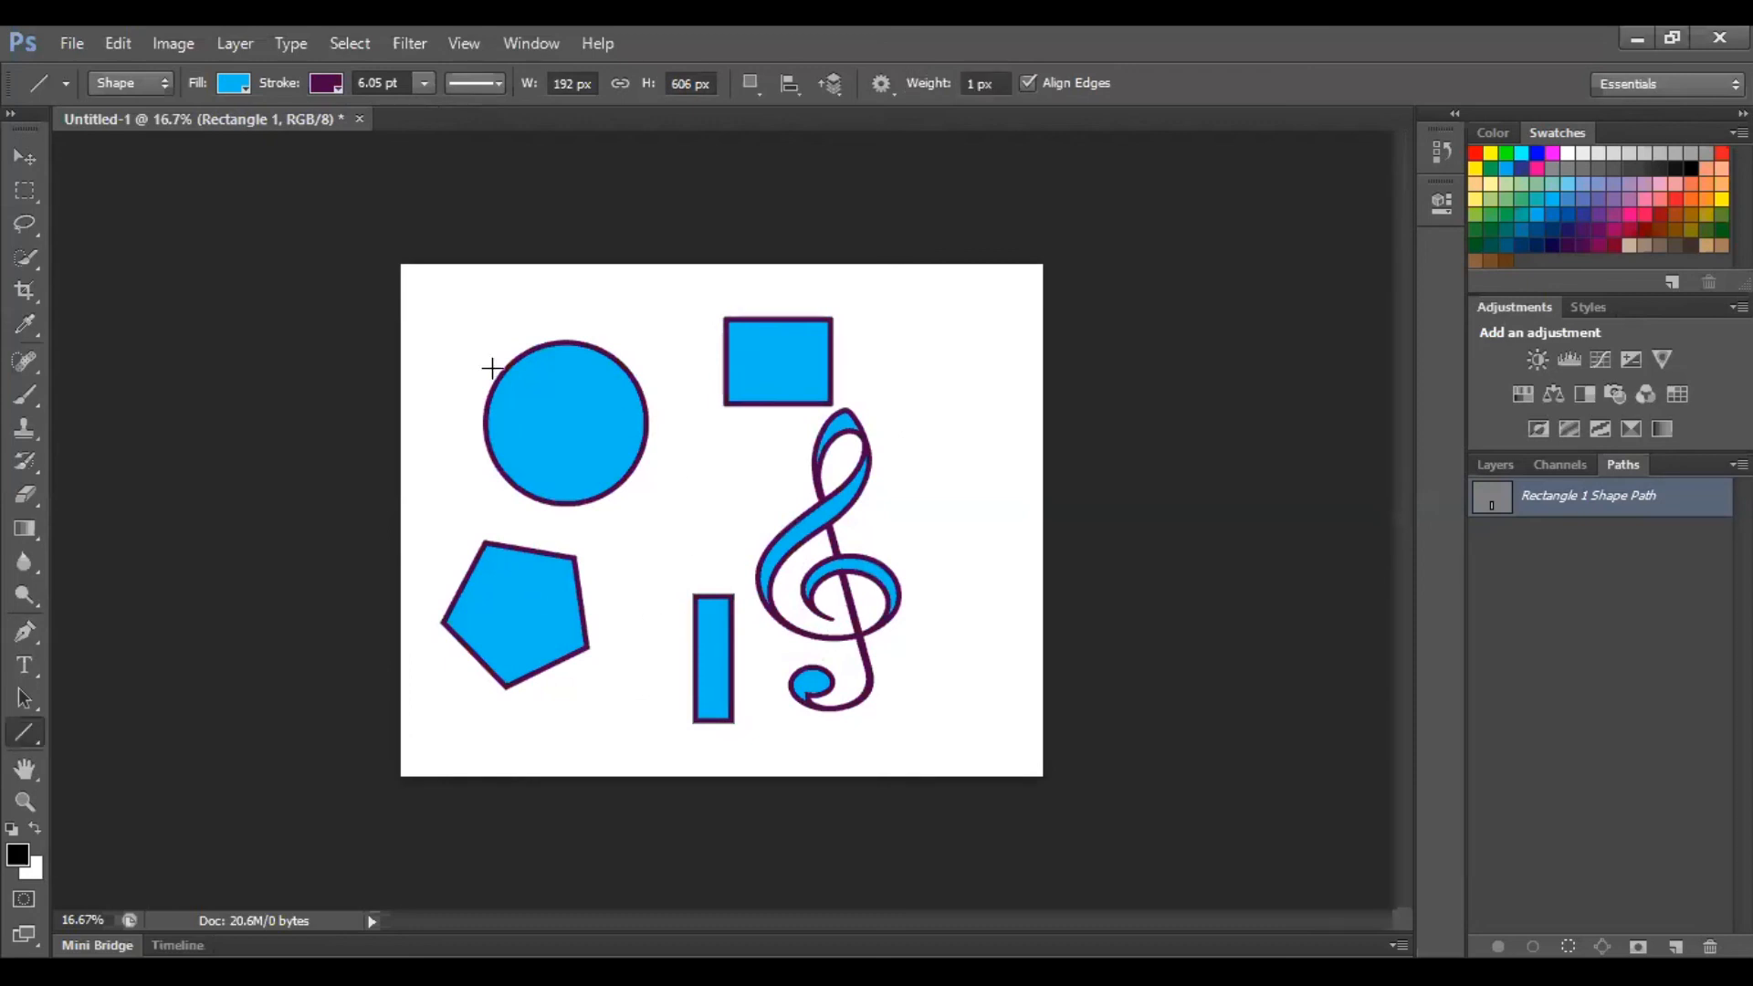
{"action": "left_click_drag", "start_coordinate": [469, 308], "coordinate": [721, 308]}
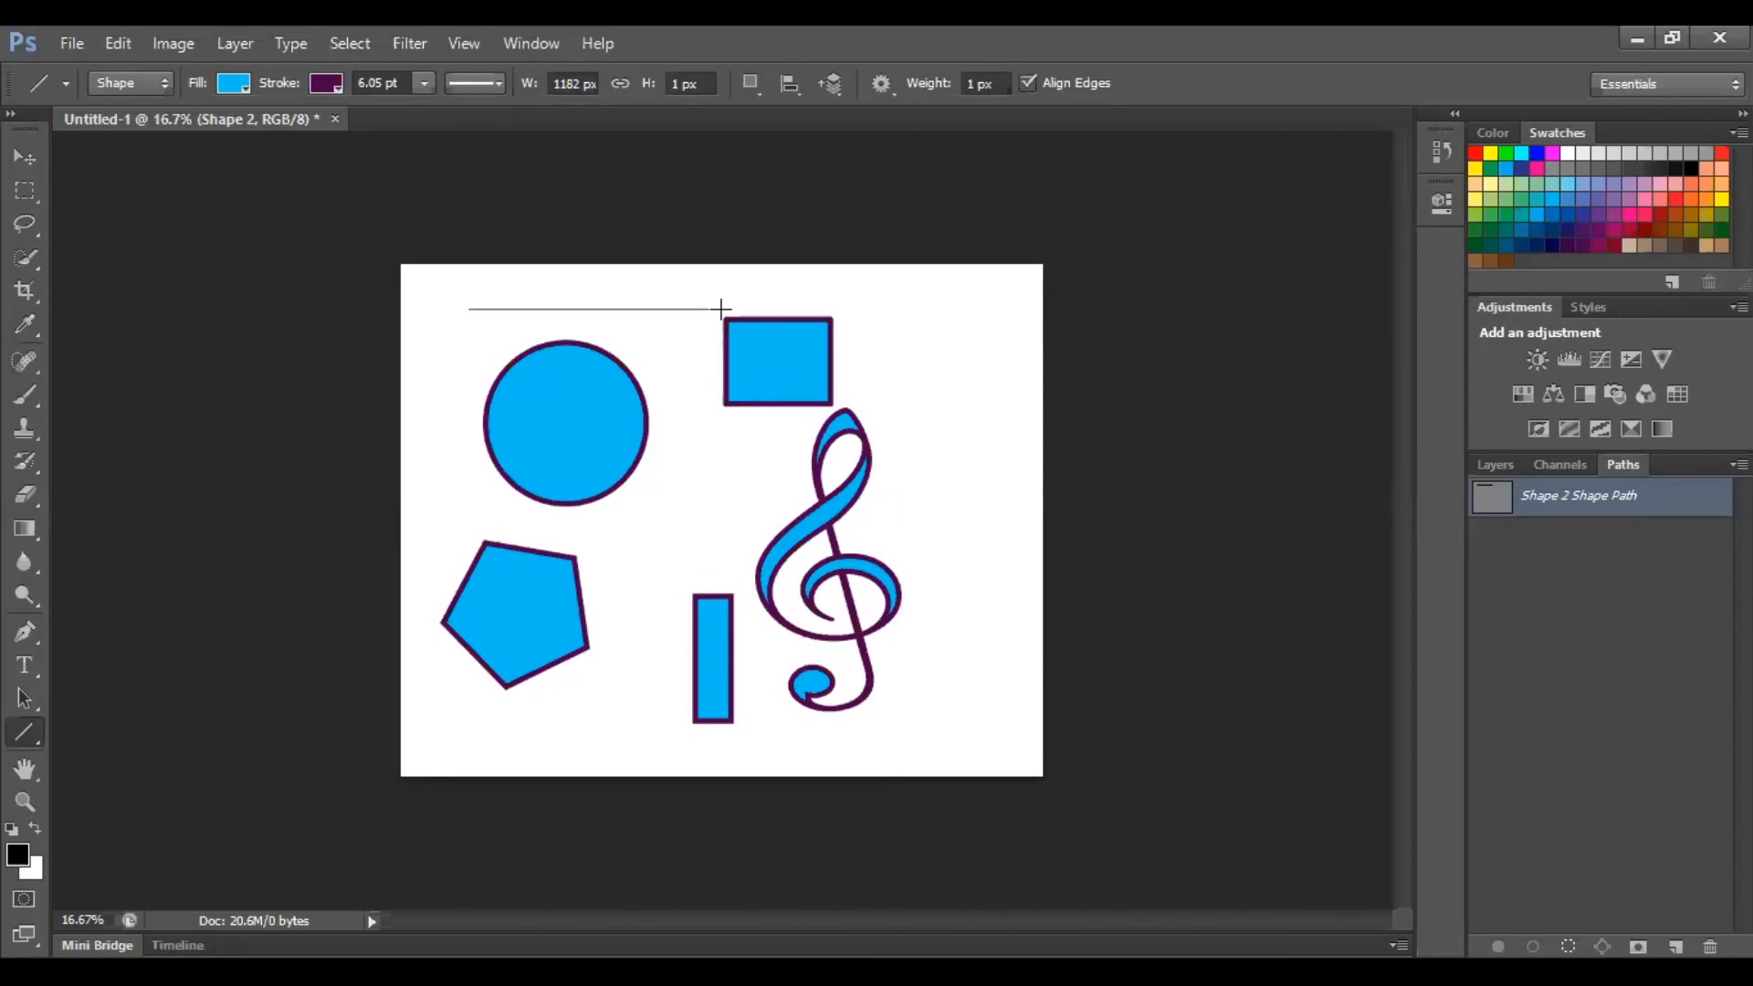
{"action": "left_click_drag", "start_coordinate": [721, 309], "coordinate": [721, 308]}
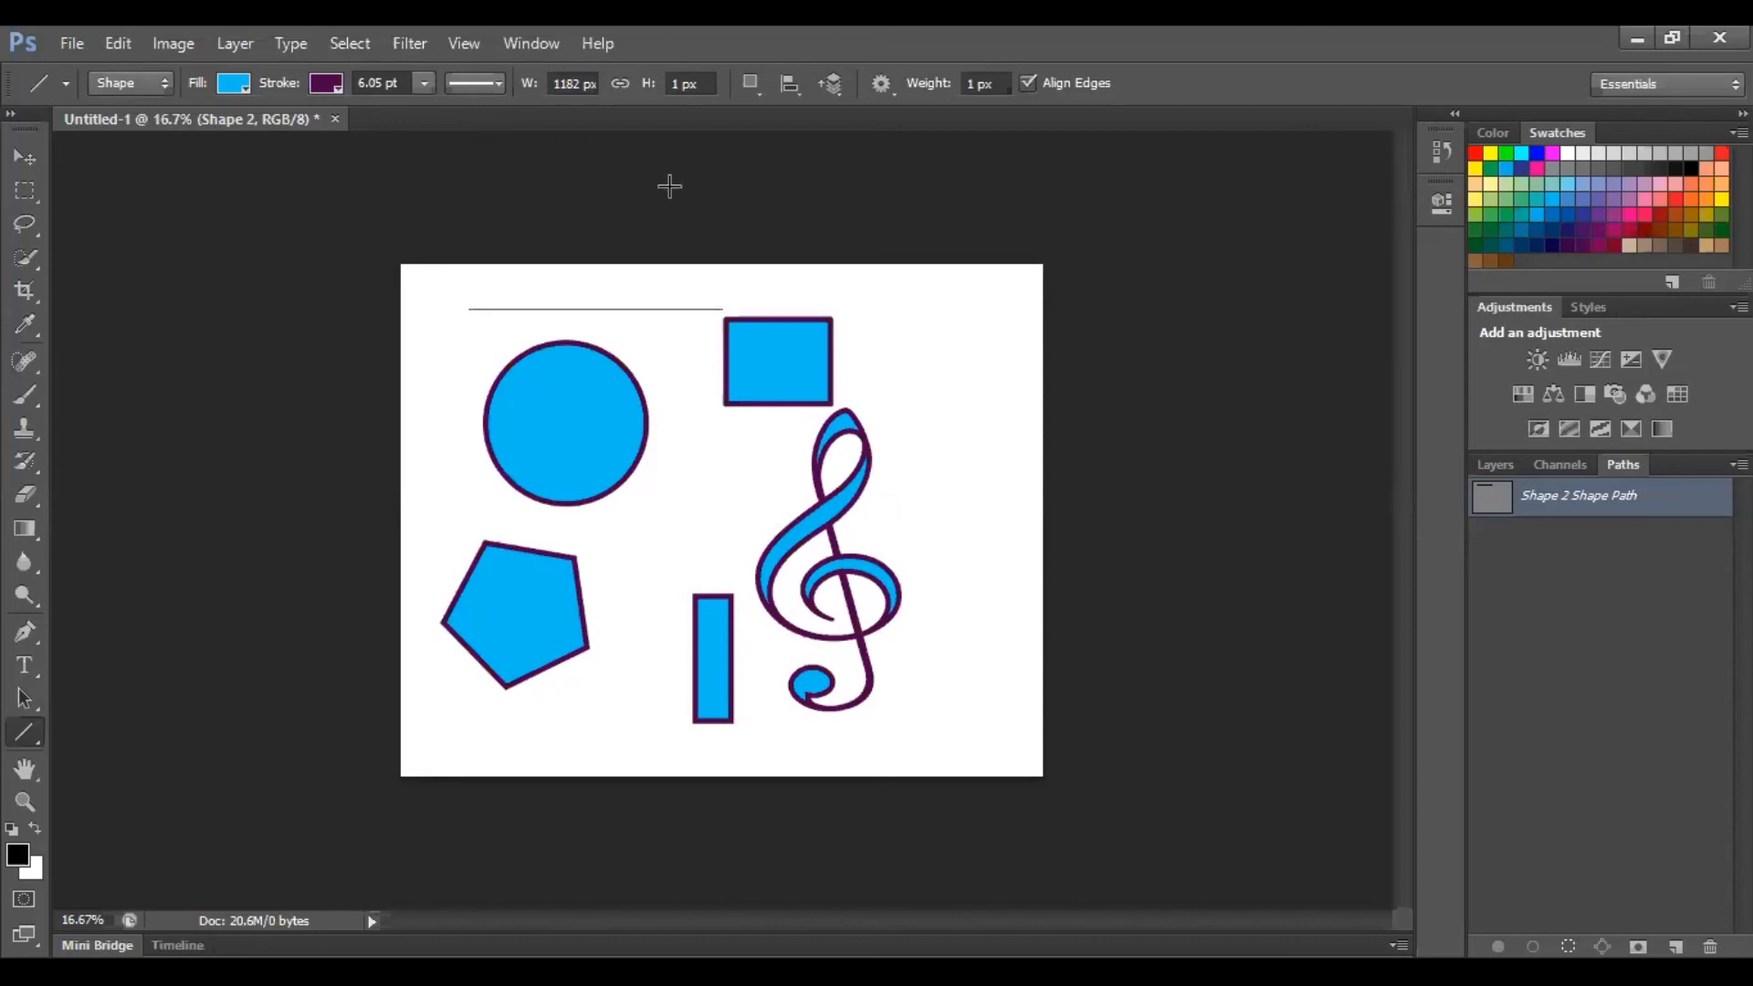